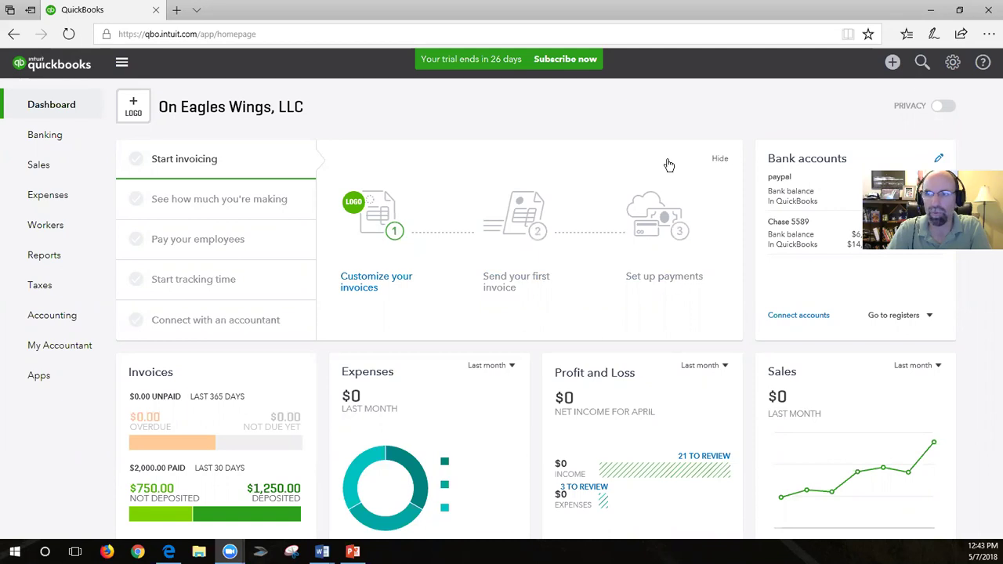
Step: Open the Chart of Accounts and scroll down to expense rows like Repairs & Maintenance and Utilities
click(952, 63)
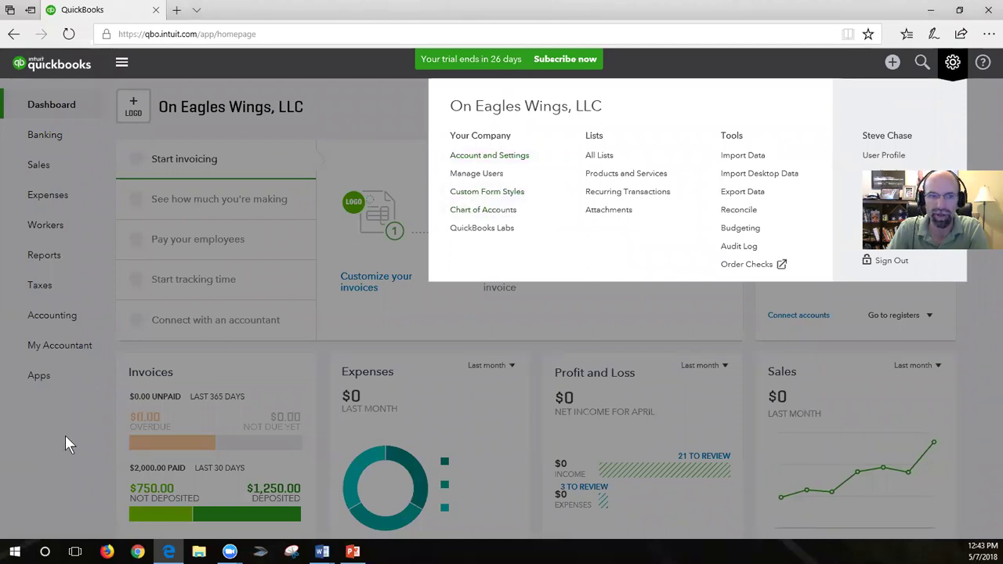
click(24, 430)
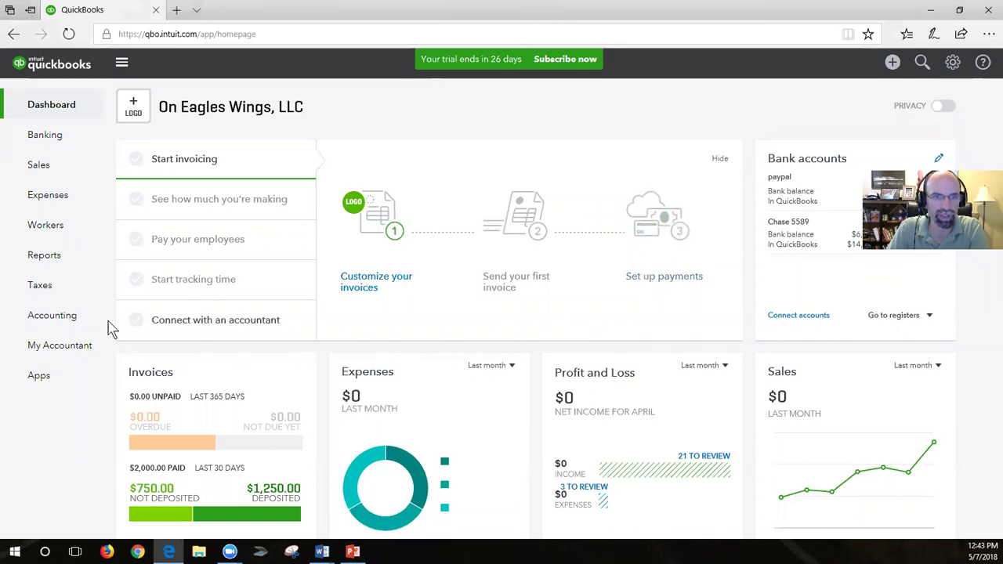
click(52, 317)
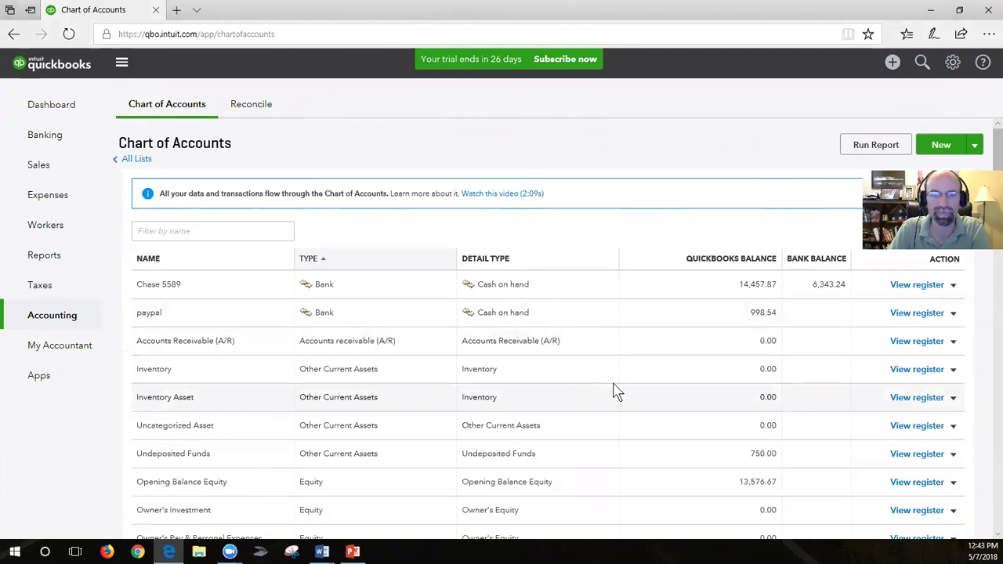
scroll(616, 392, down, 3)
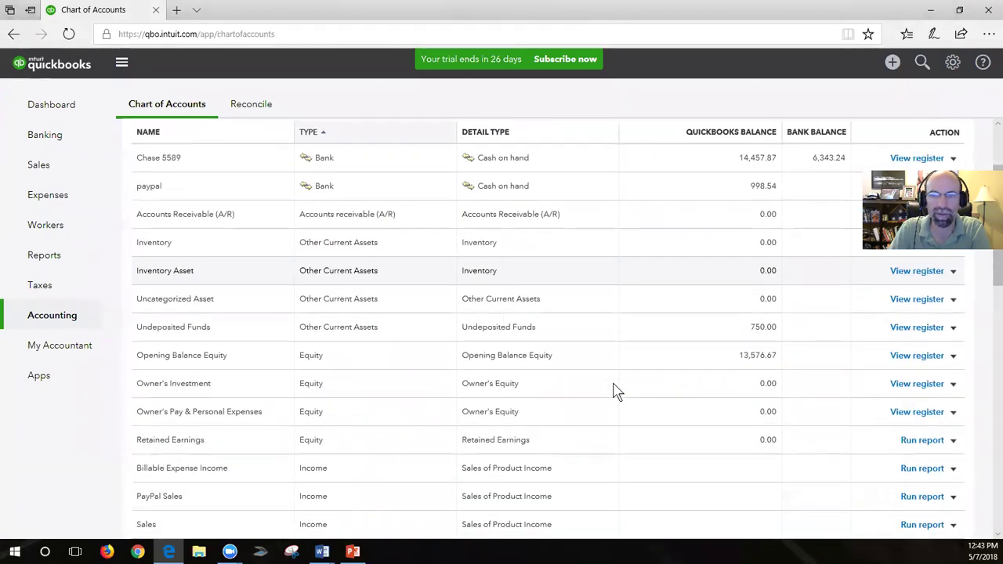
scroll(616, 391, down, 3)
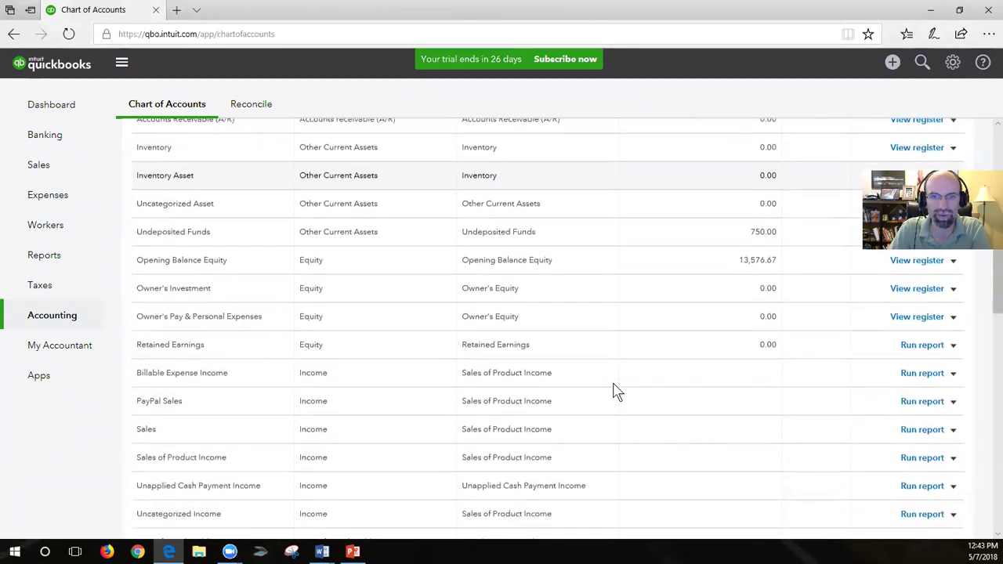
scroll(617, 392, down, 10)
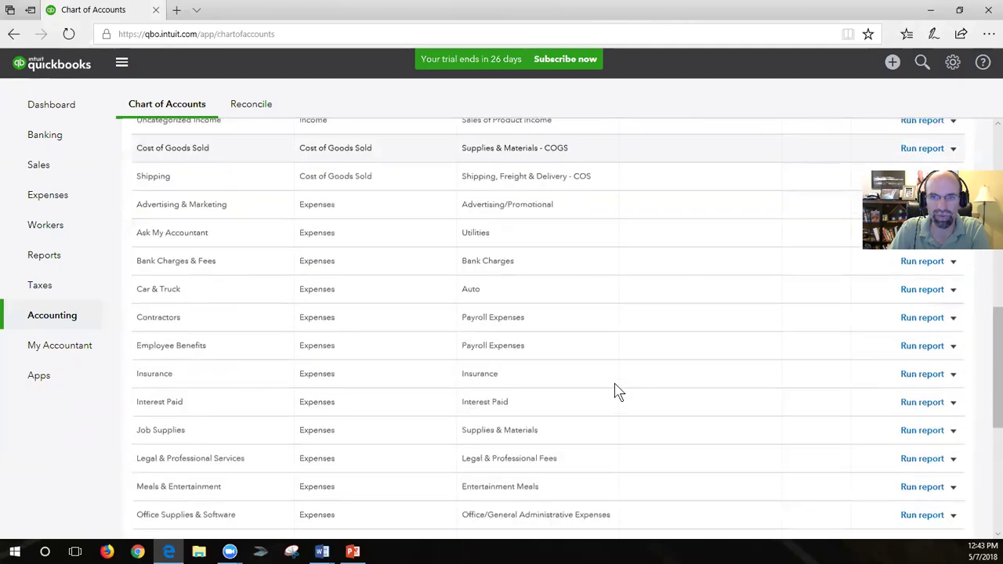
scroll(616, 392, down, 5)
scroll(616, 392, down, 3)
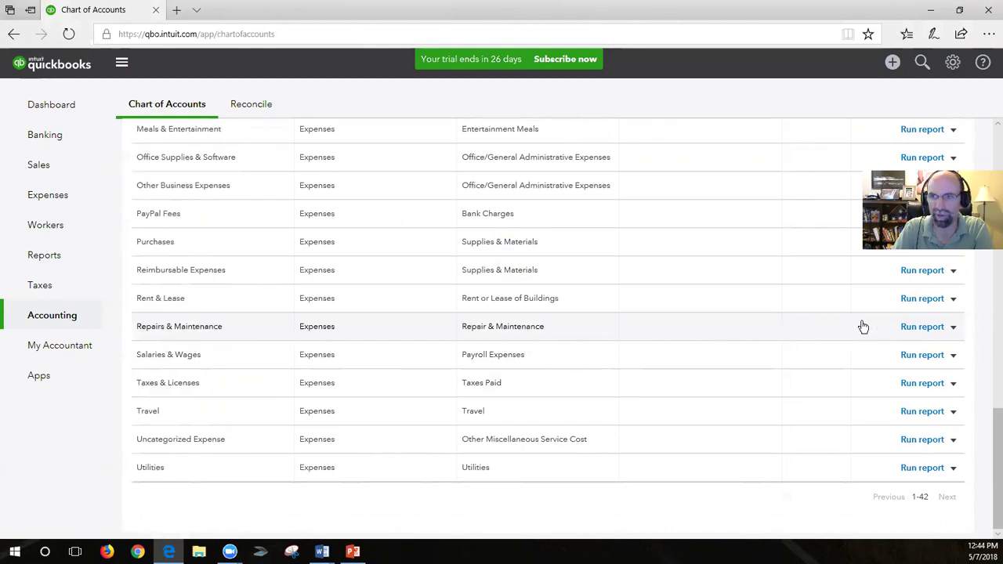
Step: Delete the Repairs & Maintenance account from its row menu and confirm the deletion
click(954, 328)
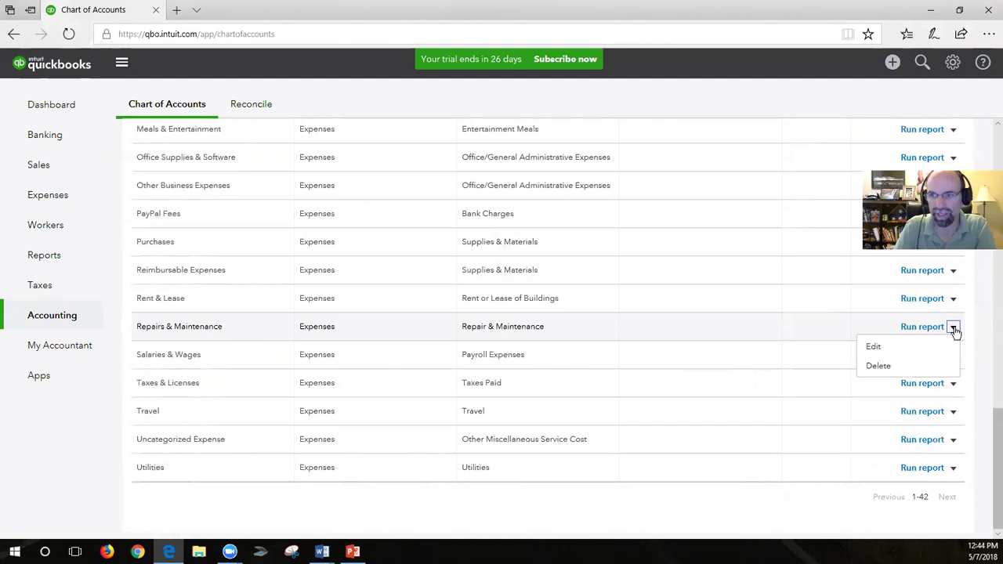
click(885, 366)
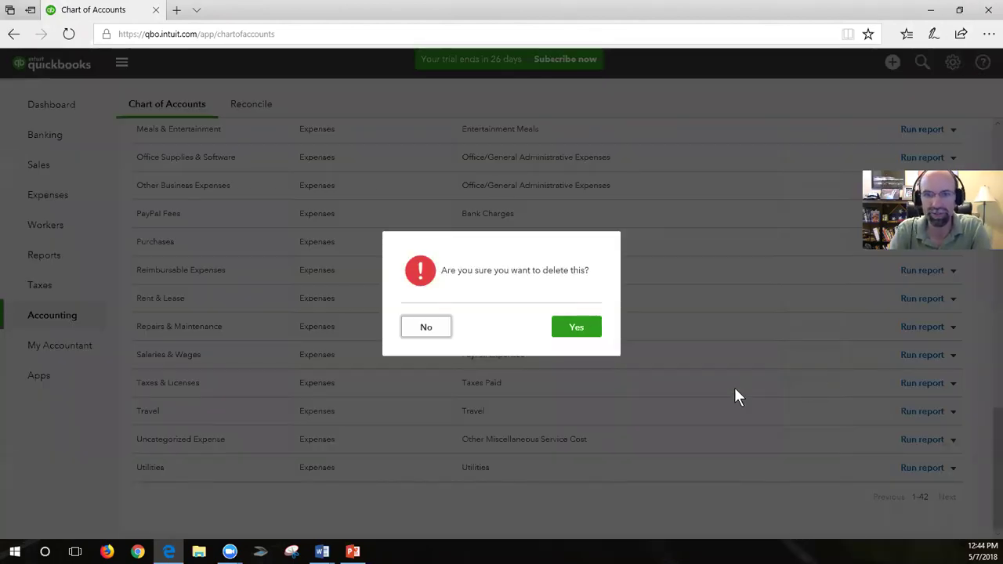
click(585, 334)
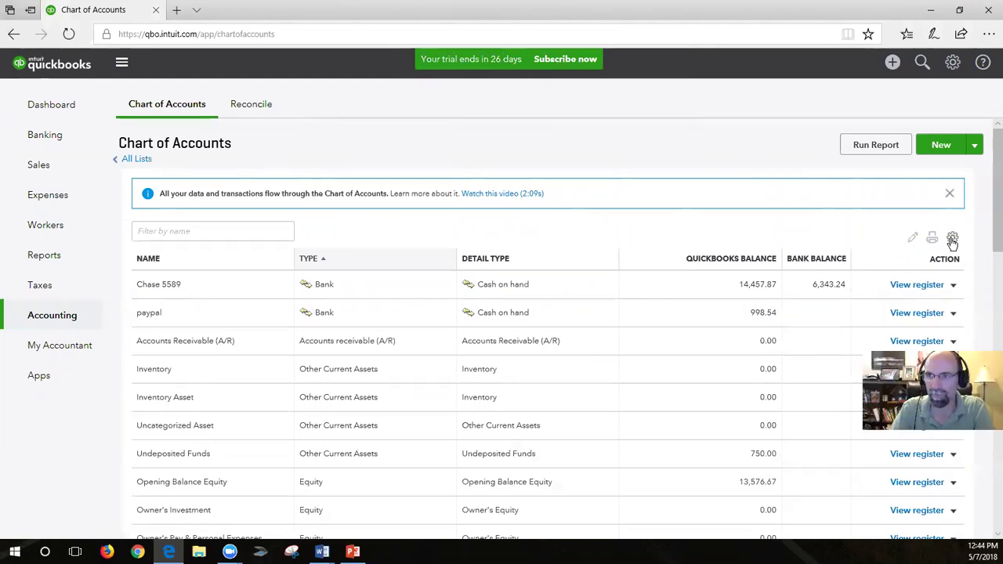
Step: Bring up a new Account form prefilled with Bank type and Cash on hand detail
click(952, 239)
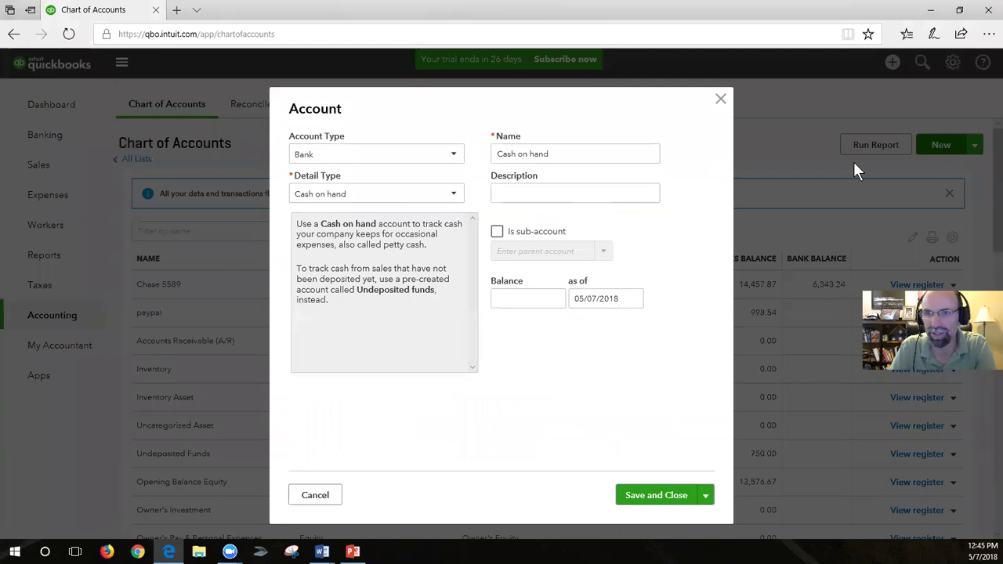
Step: Create a Bank account named 'Chase 3232' with Checking detail type and save it
click(311, 159)
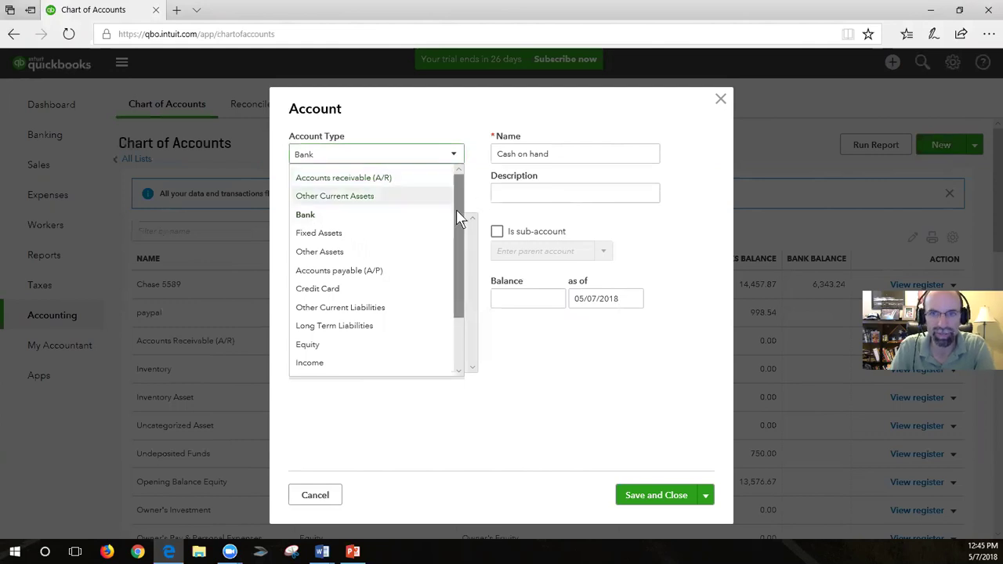
drag(458, 218, 459, 190)
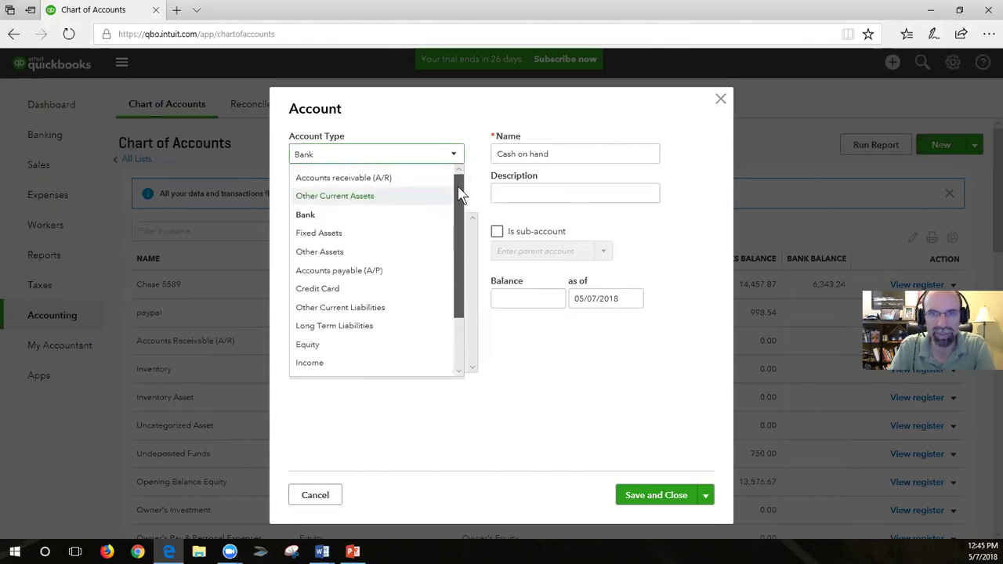
click(325, 223)
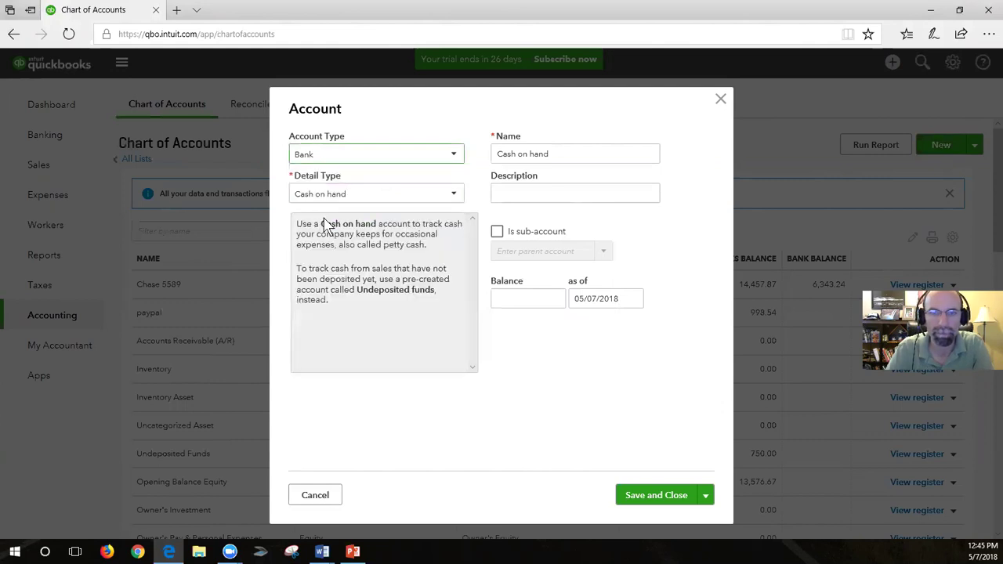
click(320, 203)
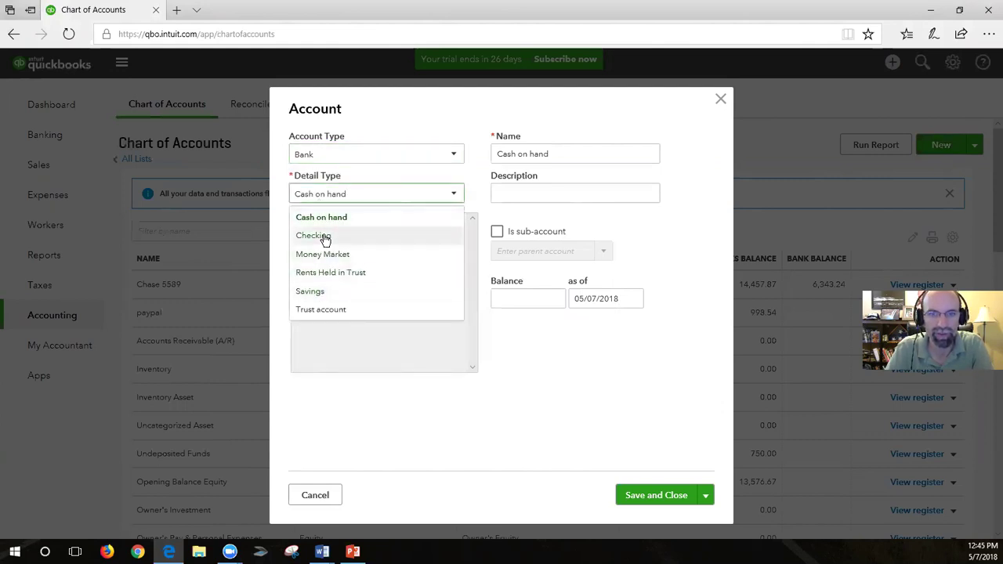
click(325, 236)
double_click(566, 154)
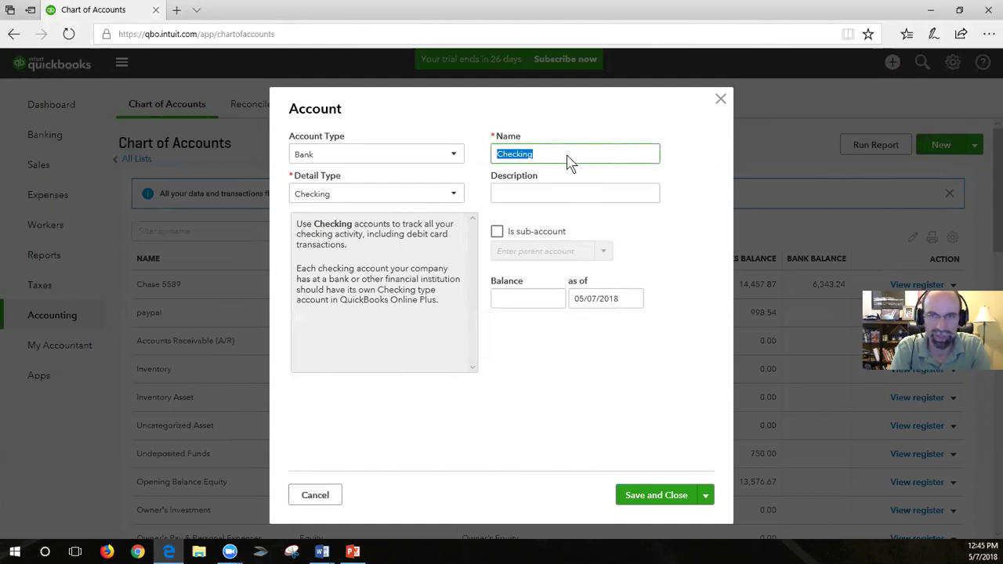
text(Chase )
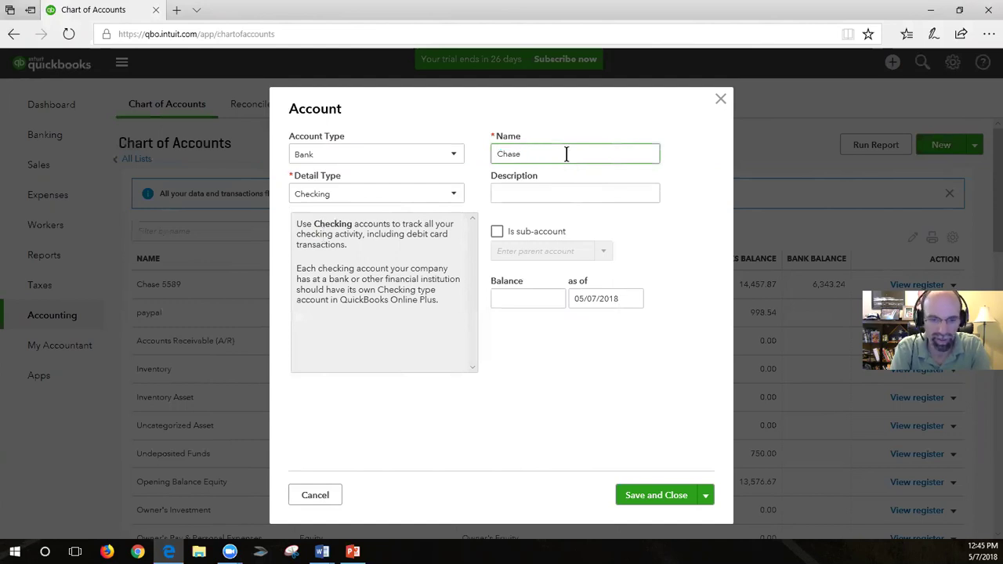
text(3232)
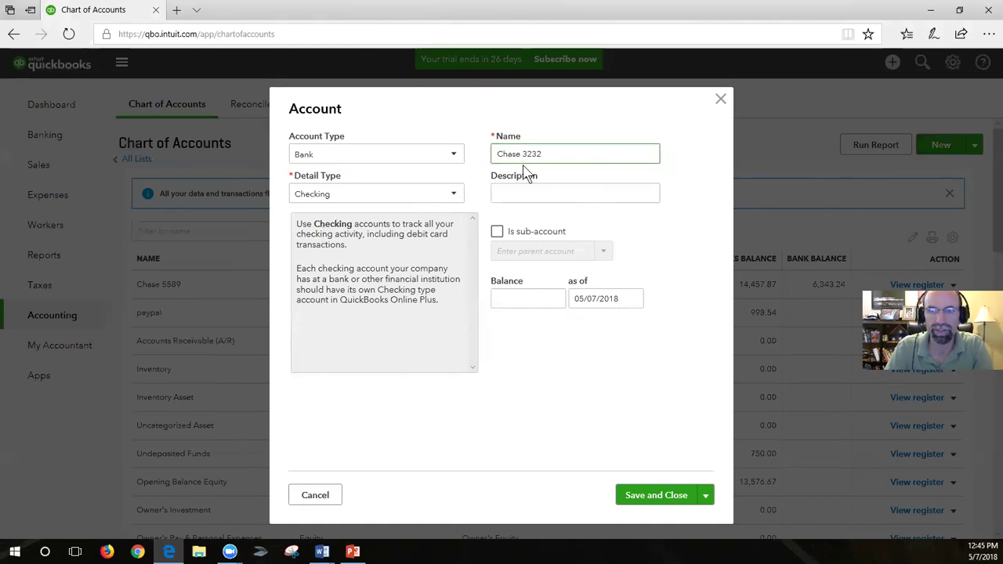
drag(522, 161, 548, 161)
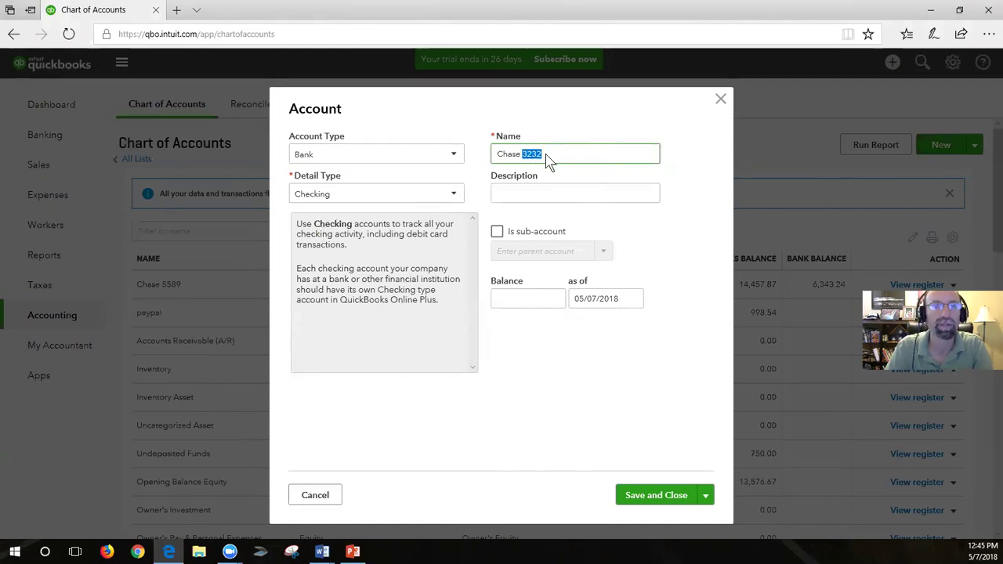
click(657, 495)
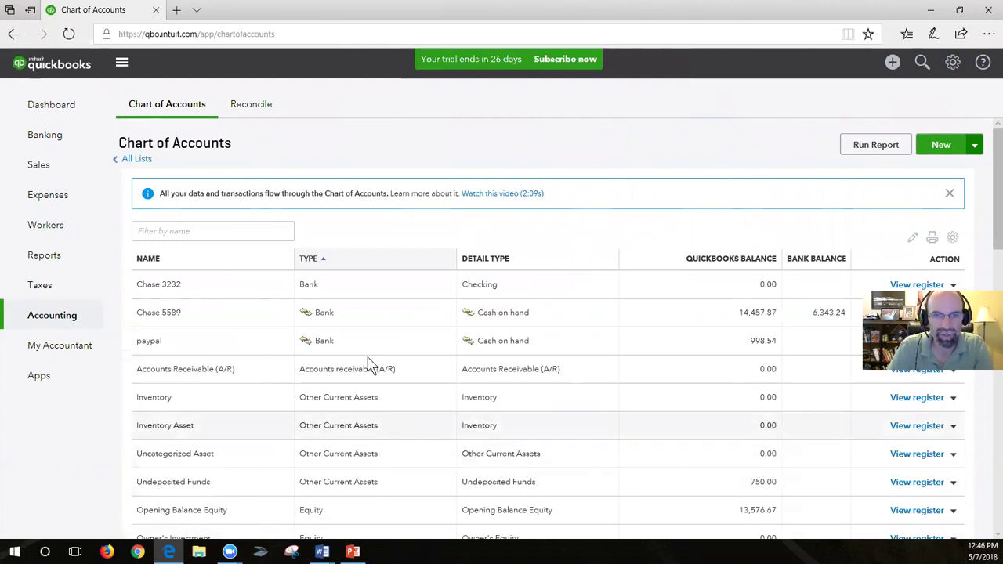
Step: Create a Credit Card account named 'Visa 8855' and save it
click(305, 313)
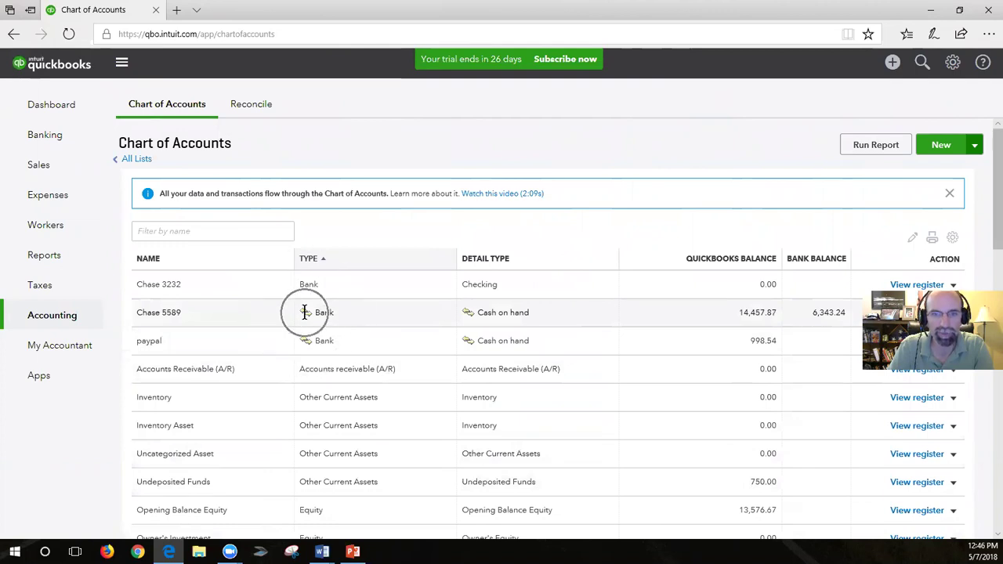
click(309, 339)
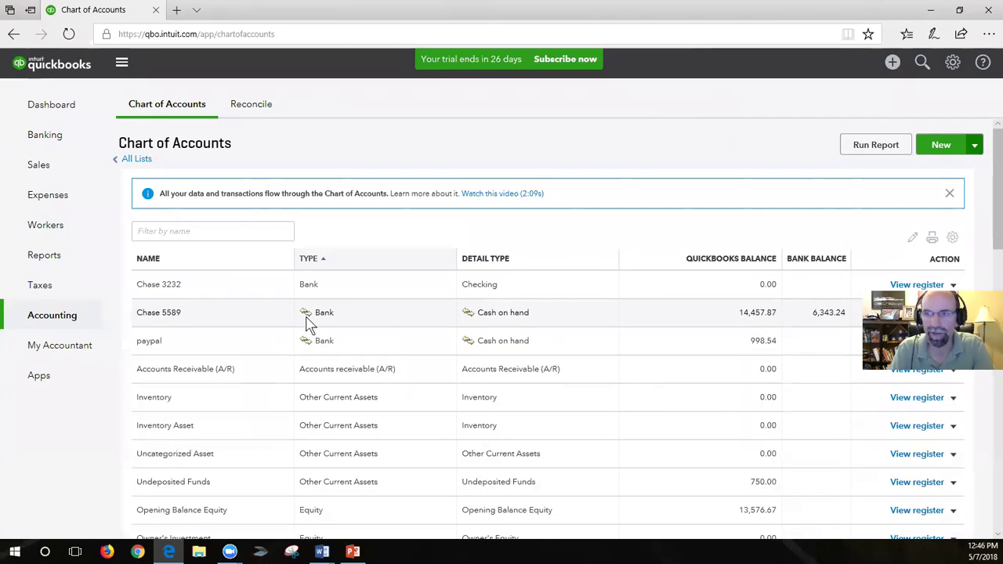
click(921, 153)
click(456, 157)
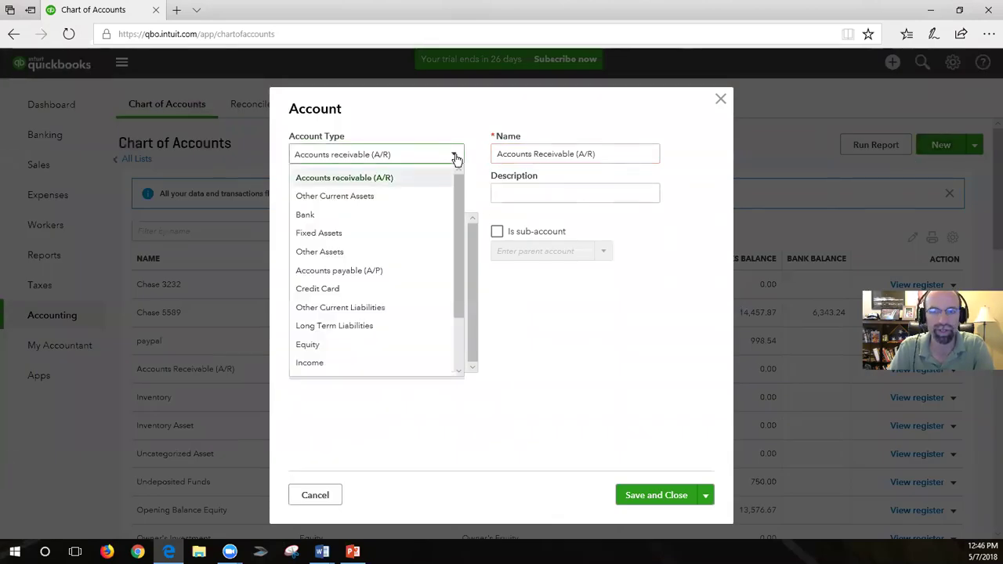
click(337, 289)
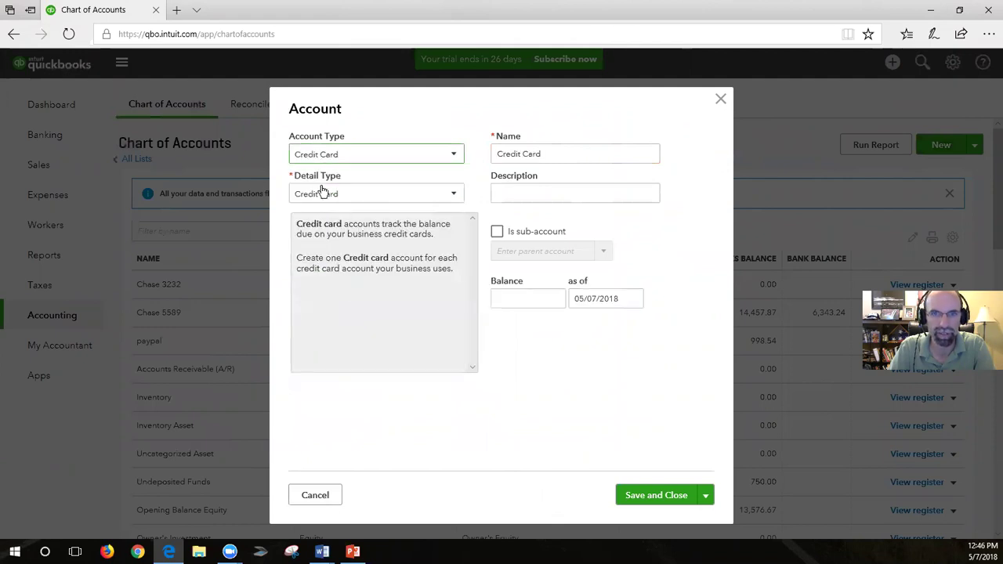
click(544, 162)
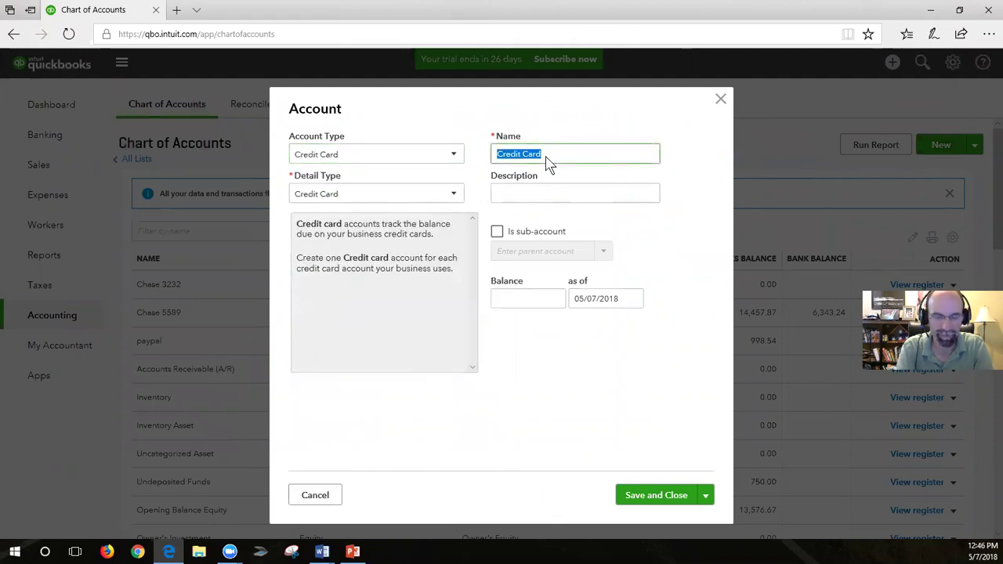
text(Visa 8855)
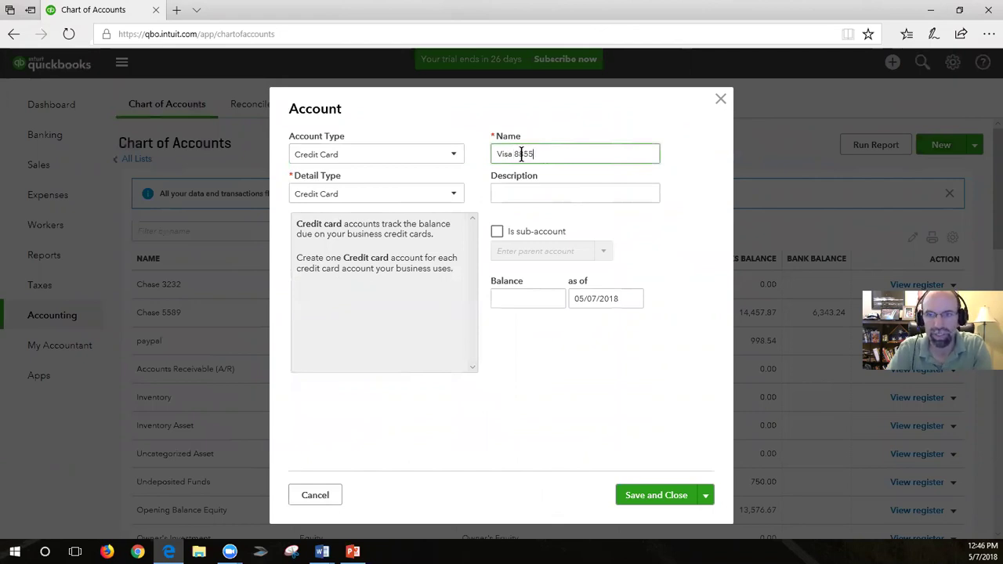
double_click(545, 155)
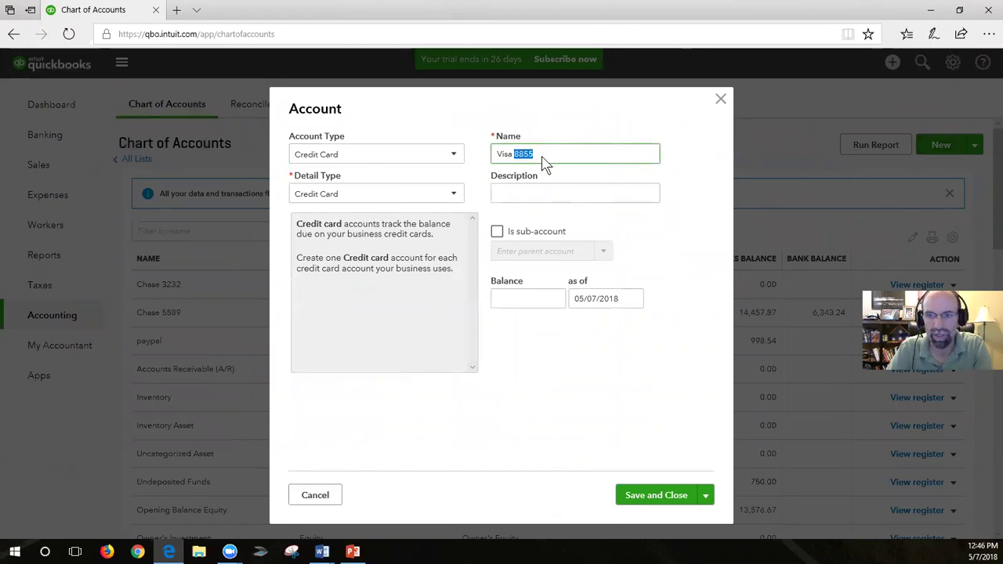
click(667, 501)
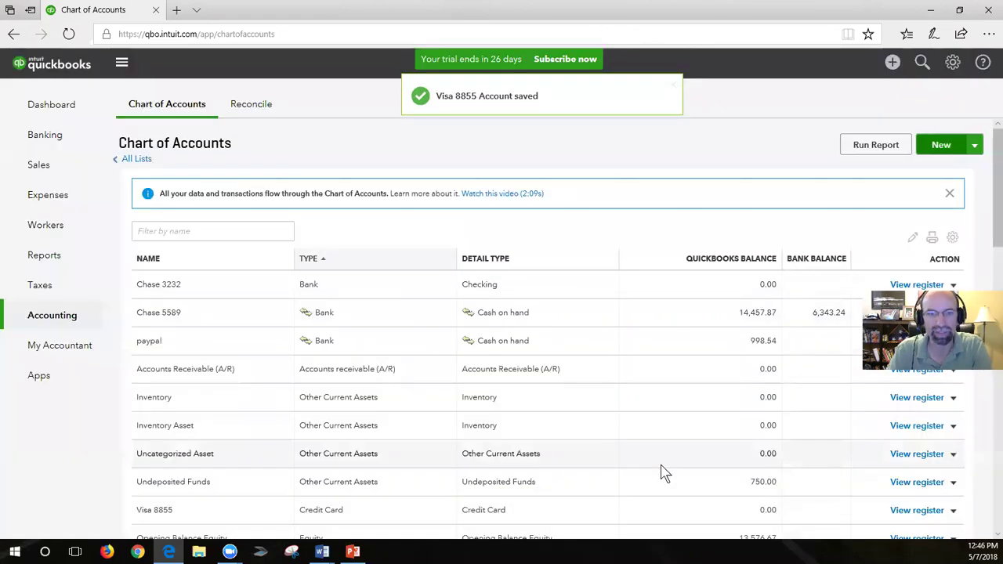
scroll(663, 473, down, 1)
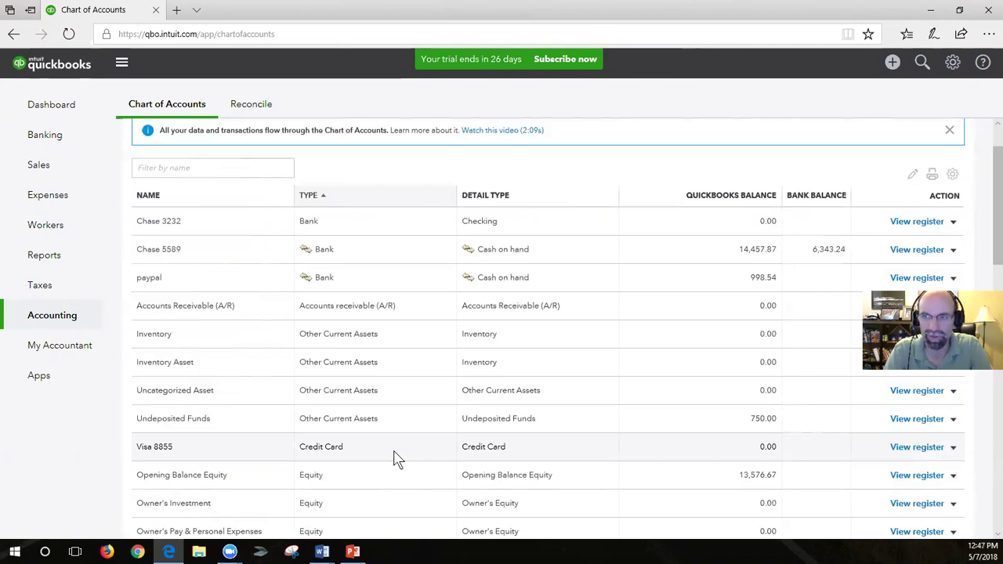
Step: Create an Income account 'Onsite Delivery' with Service/Fee Income detail type and save it
scroll(549, 377, up, 1)
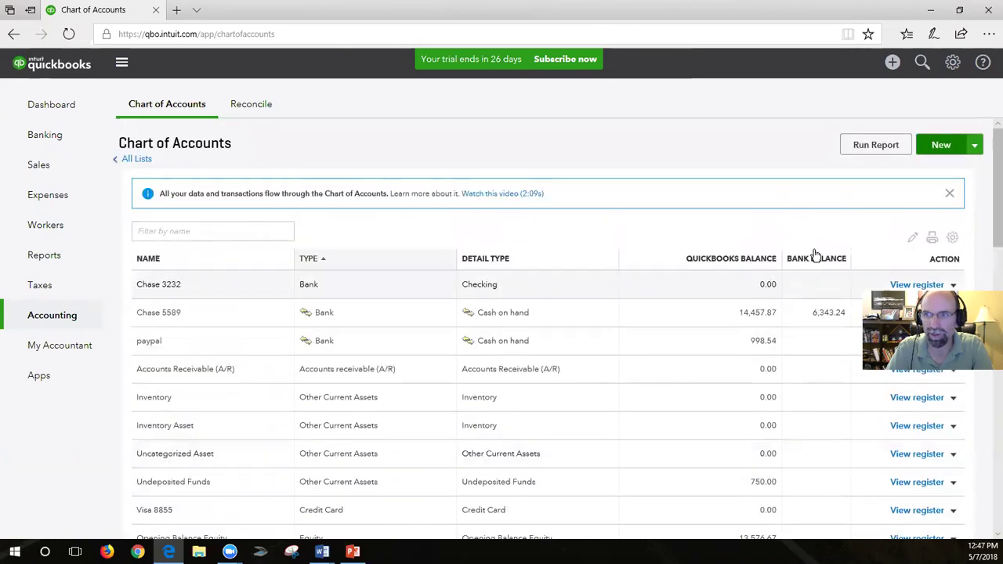
click(943, 156)
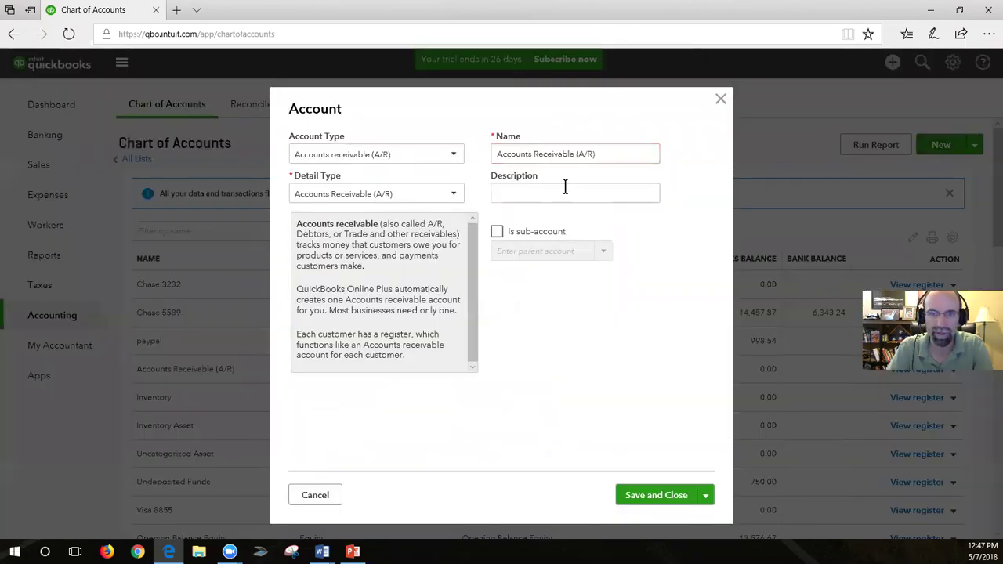
click(458, 153)
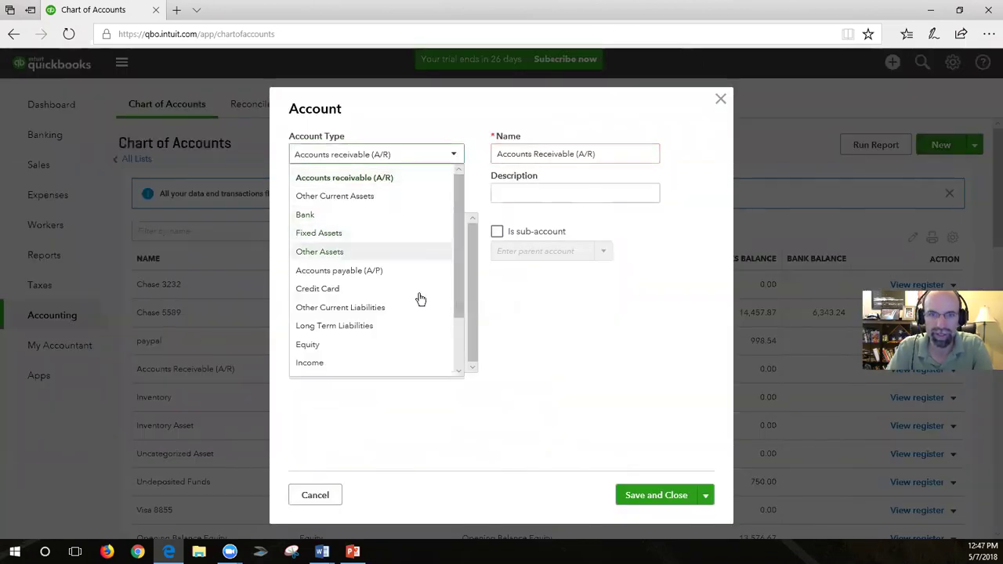
click(356, 363)
click(453, 194)
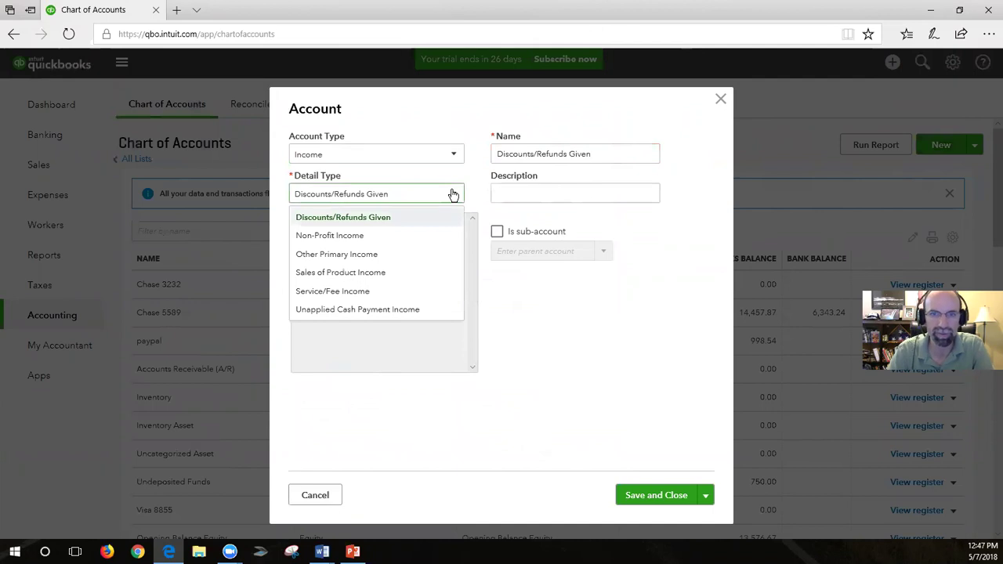
click(358, 292)
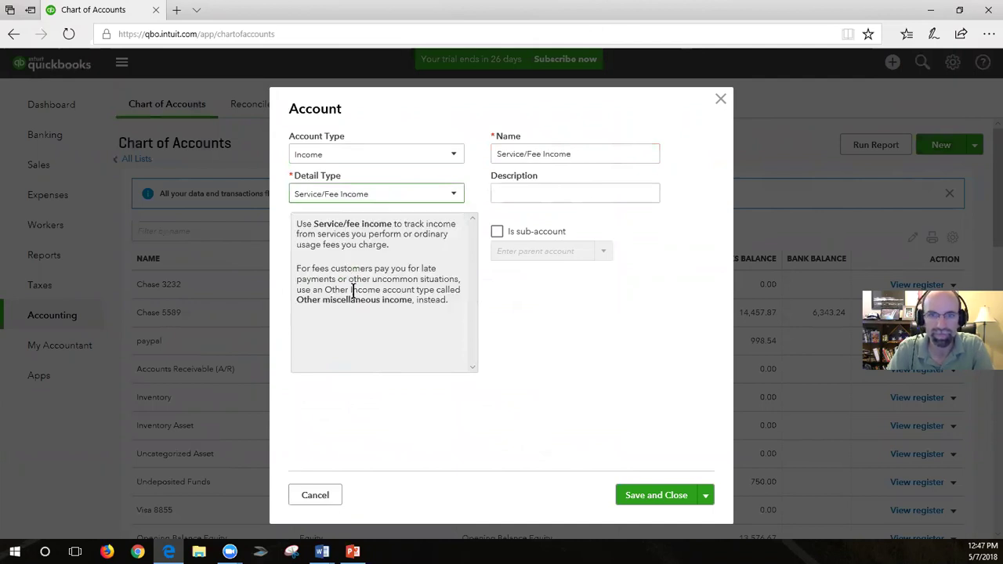
drag(586, 154, 483, 161)
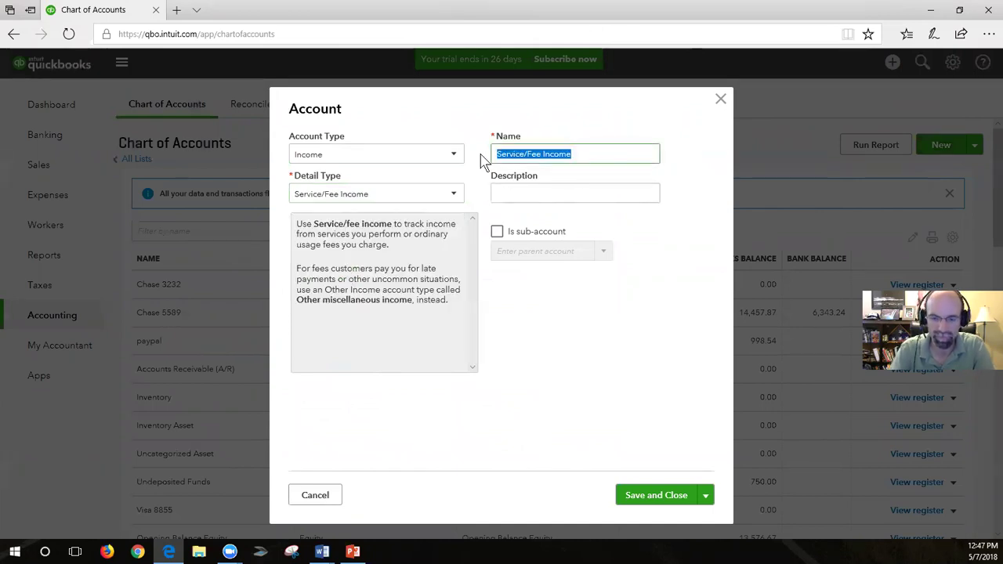
key(BackSpace)
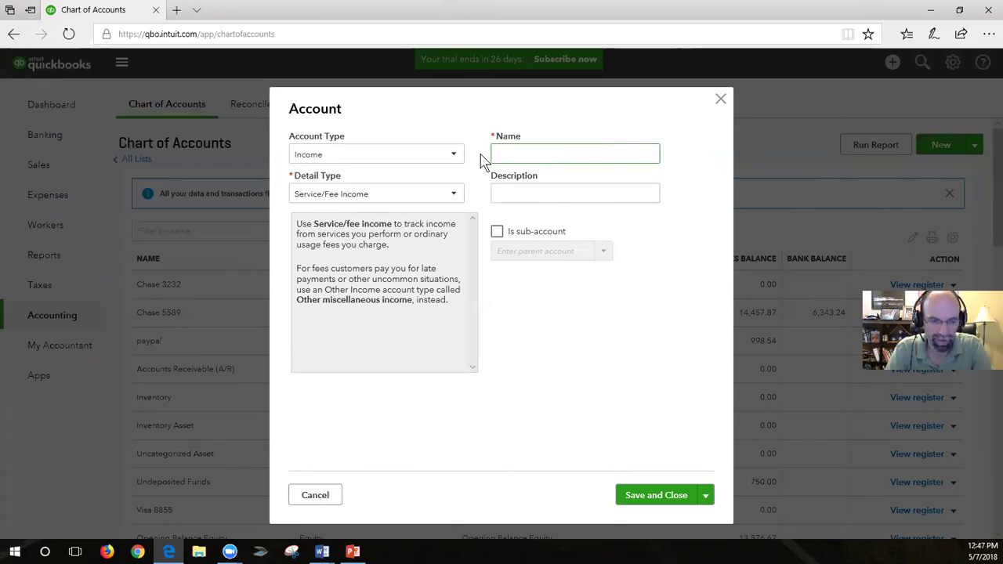
text(Onsite )
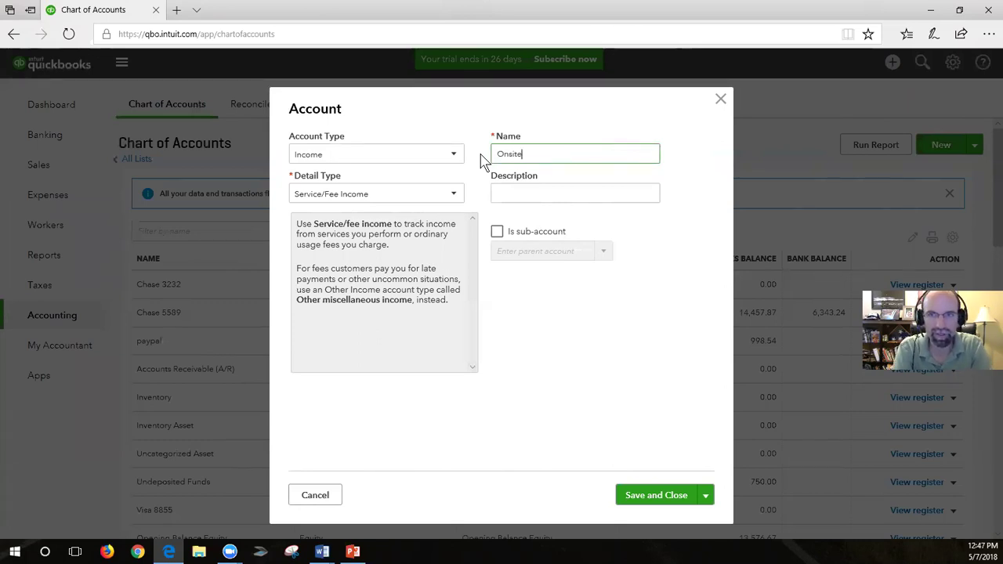
text(Deliv)
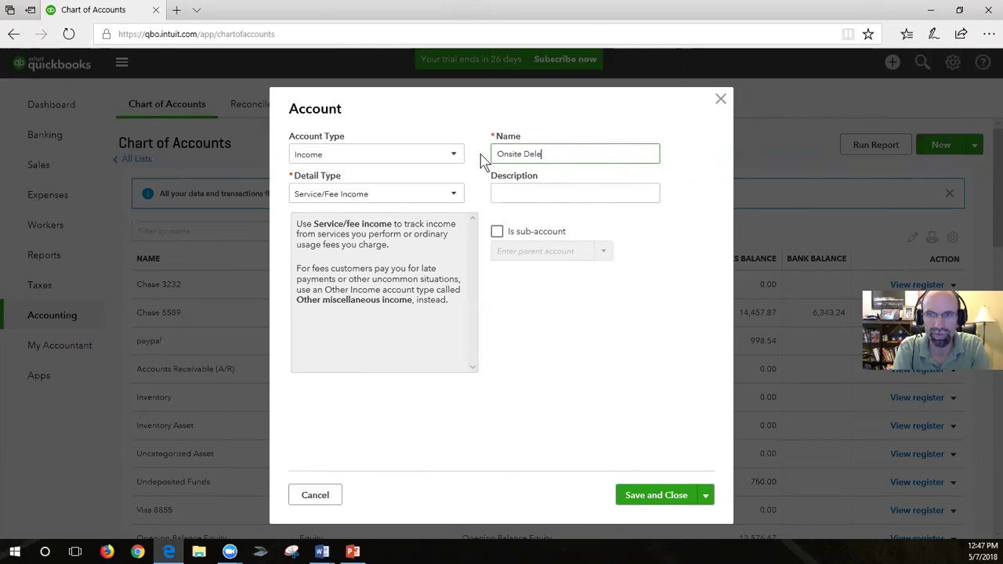
key(BackSpace)
text(ivery)
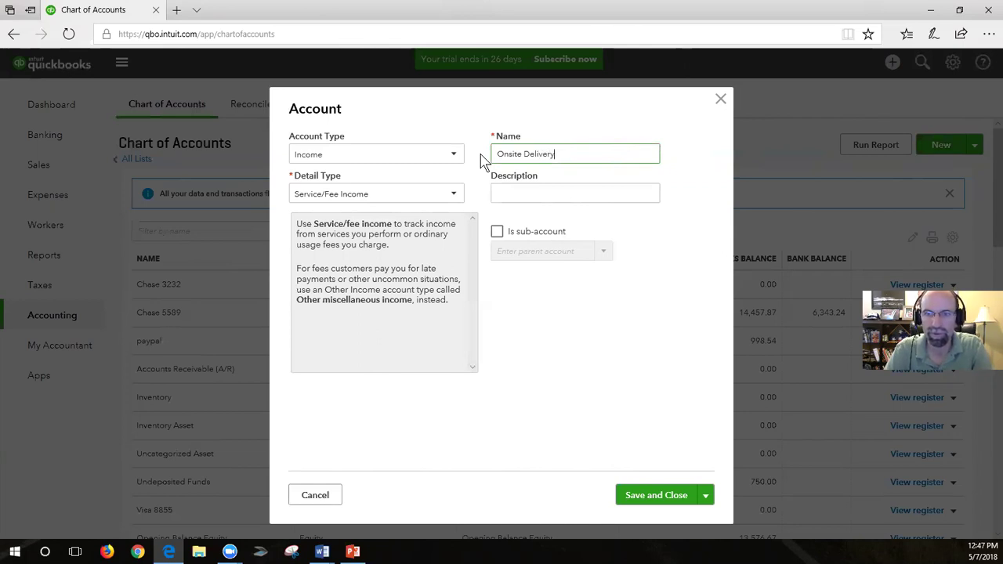
click(657, 496)
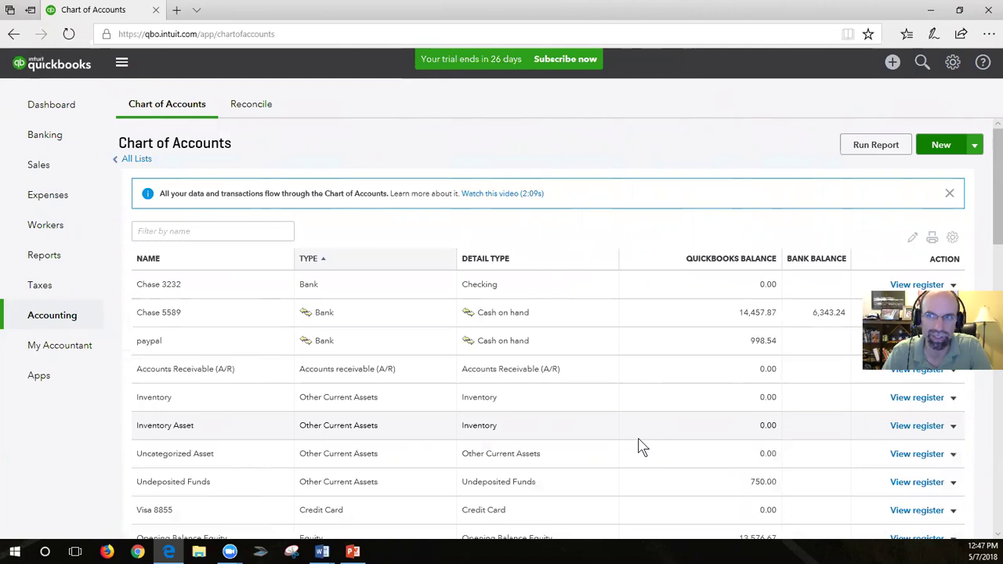
click(893, 66)
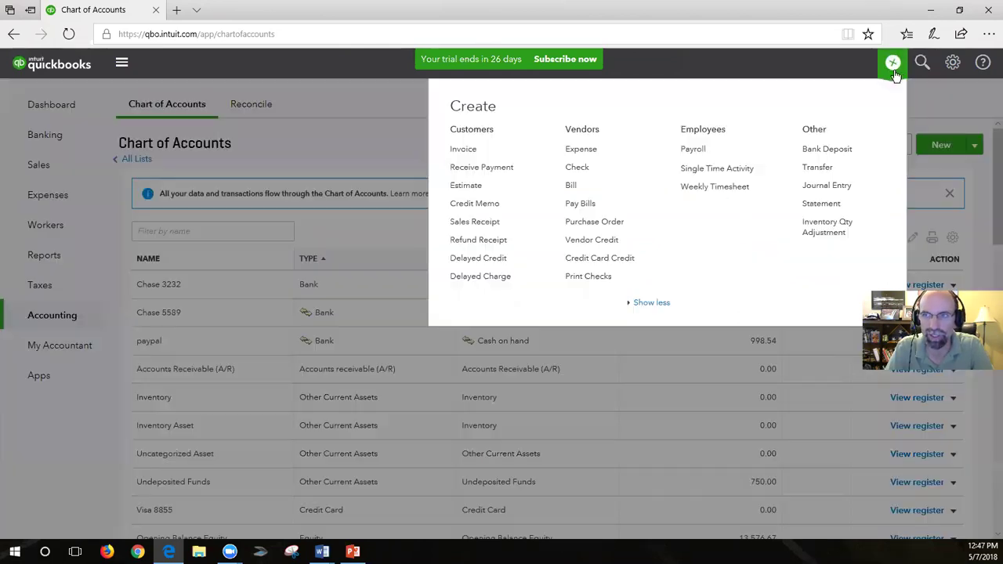
click(487, 154)
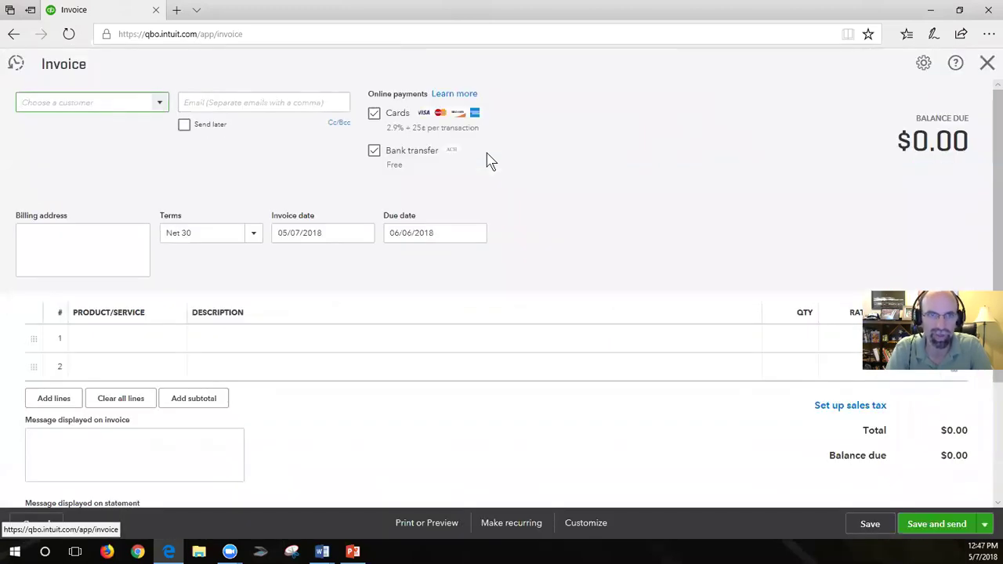
click(159, 102)
click(103, 175)
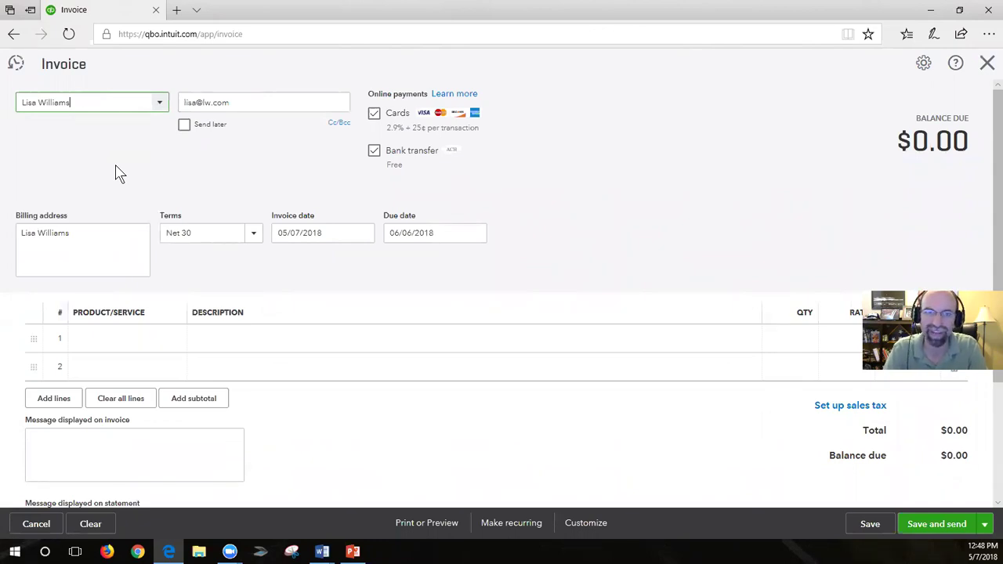
click(141, 342)
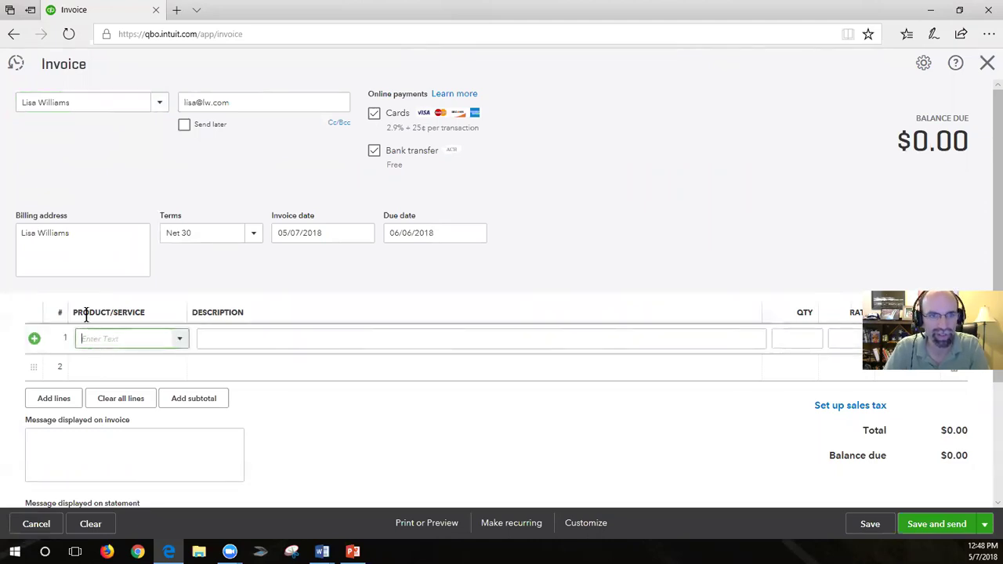
click(181, 342)
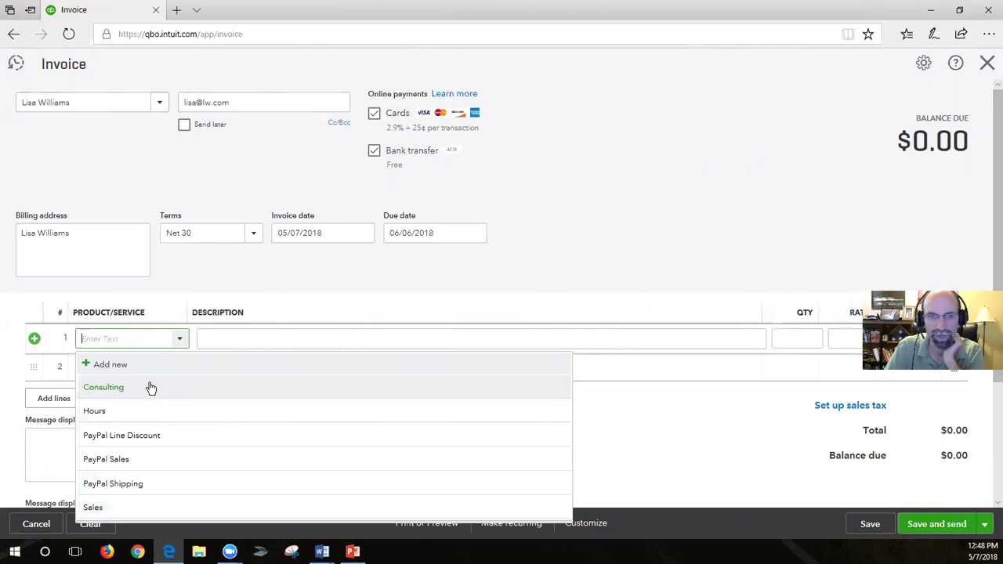
click(243, 307)
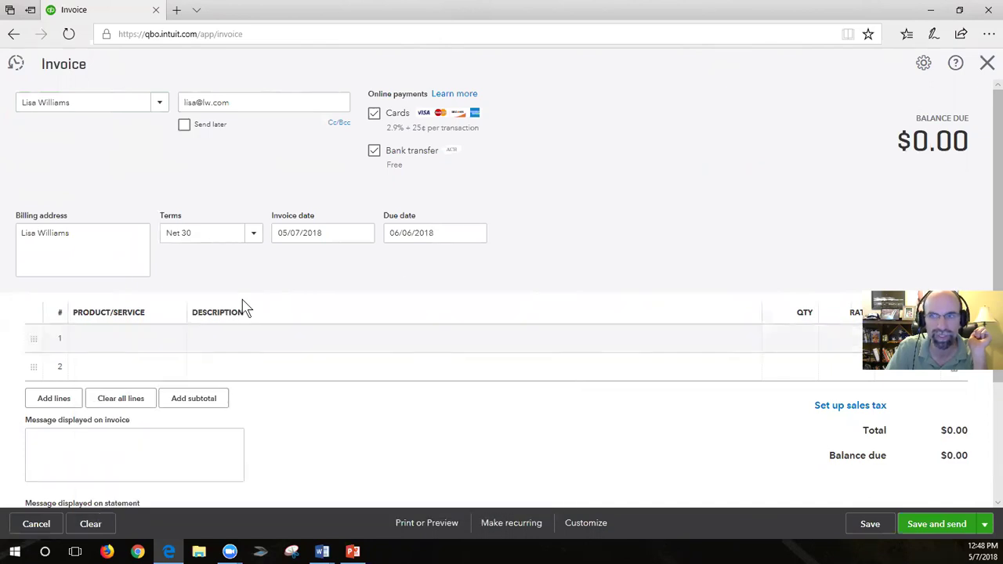
click(987, 67)
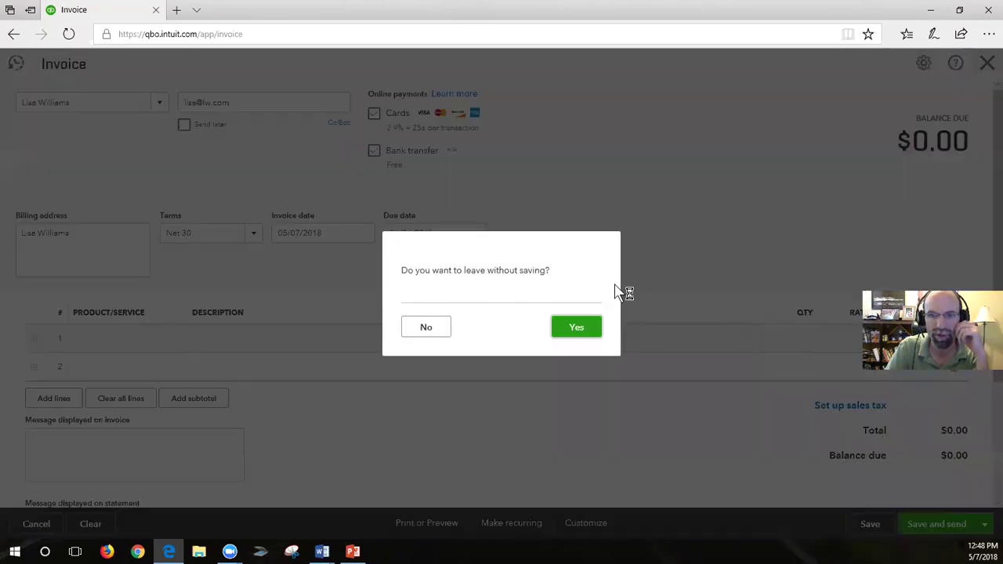
click(577, 328)
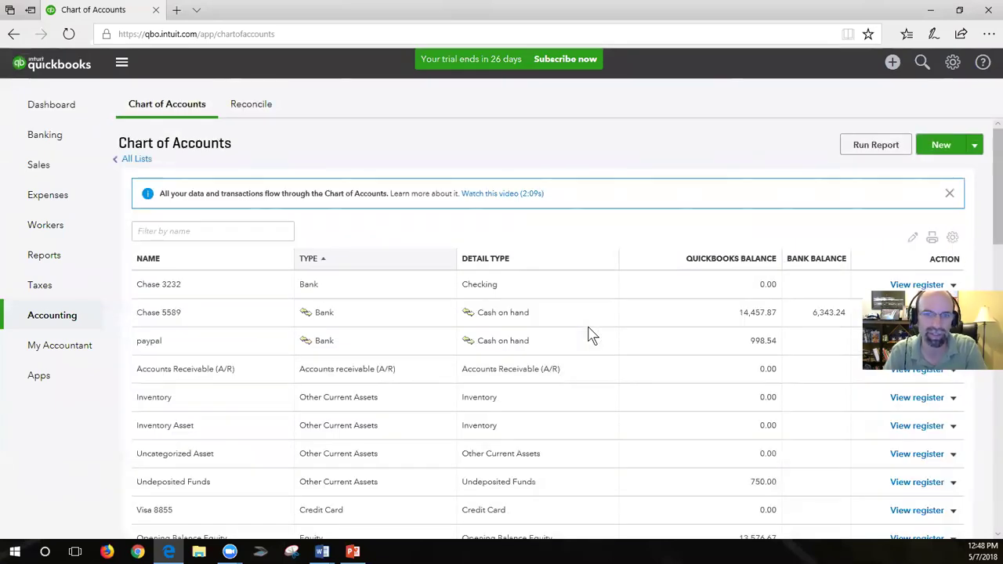
scroll(592, 337, down, 3)
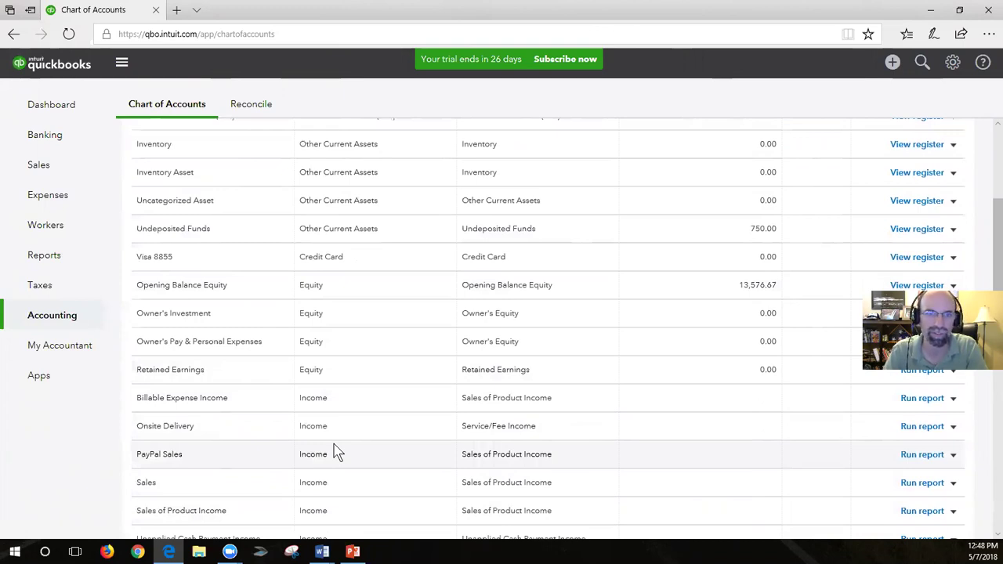
scroll(333, 453, up, 3)
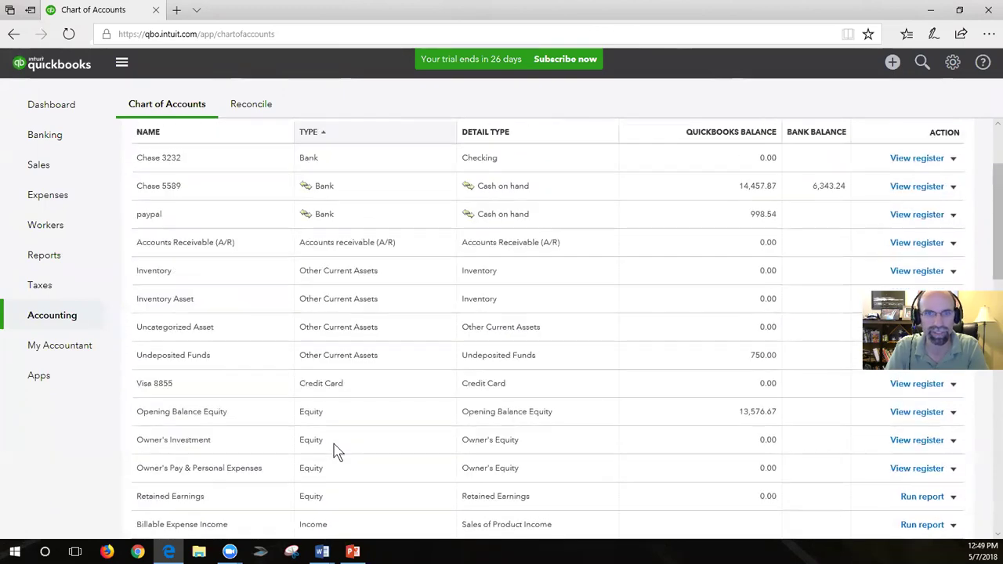
Step: In Sales > Products and Services, start a new Service item named 'Onsite Delivery'
click(39, 166)
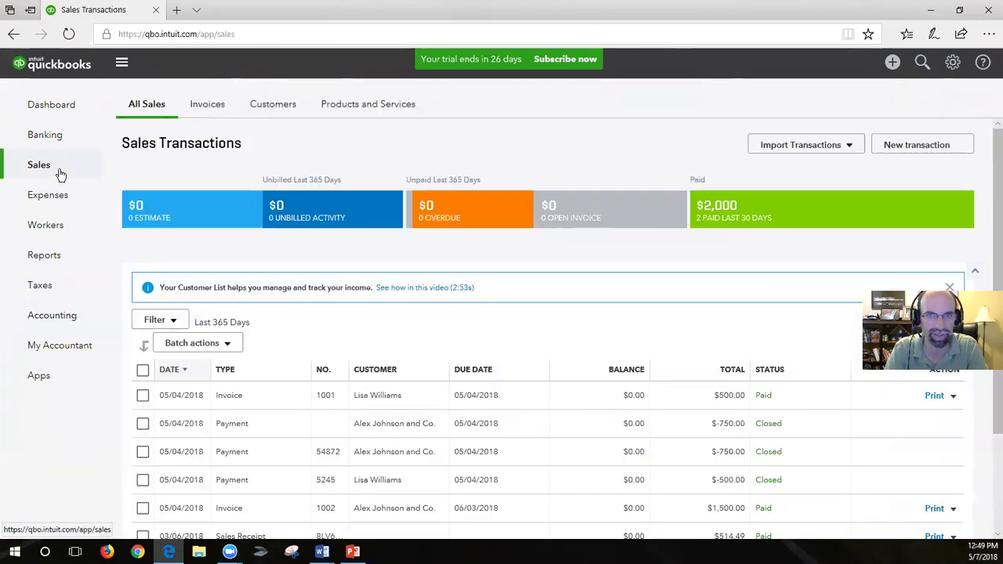
click(353, 113)
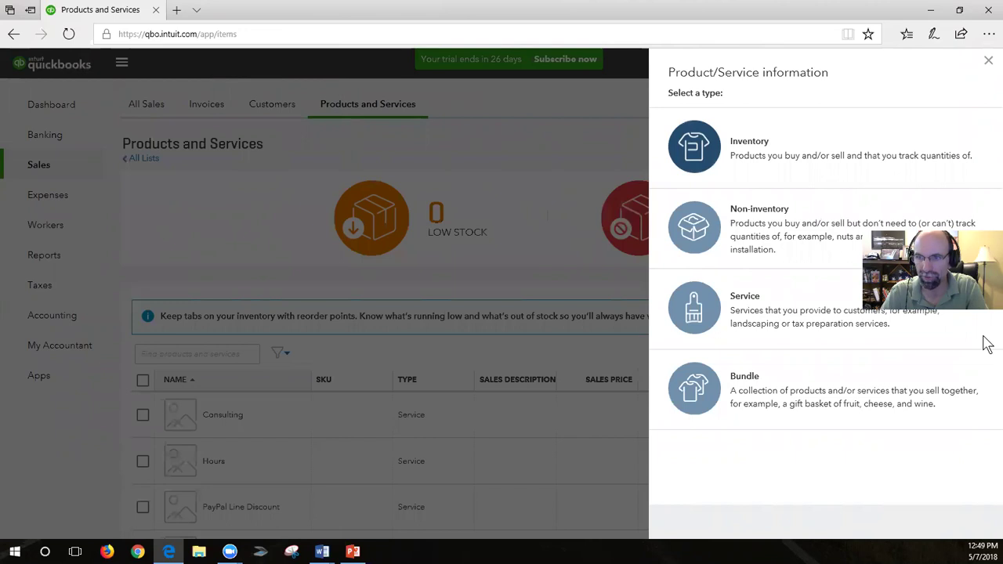
click(878, 314)
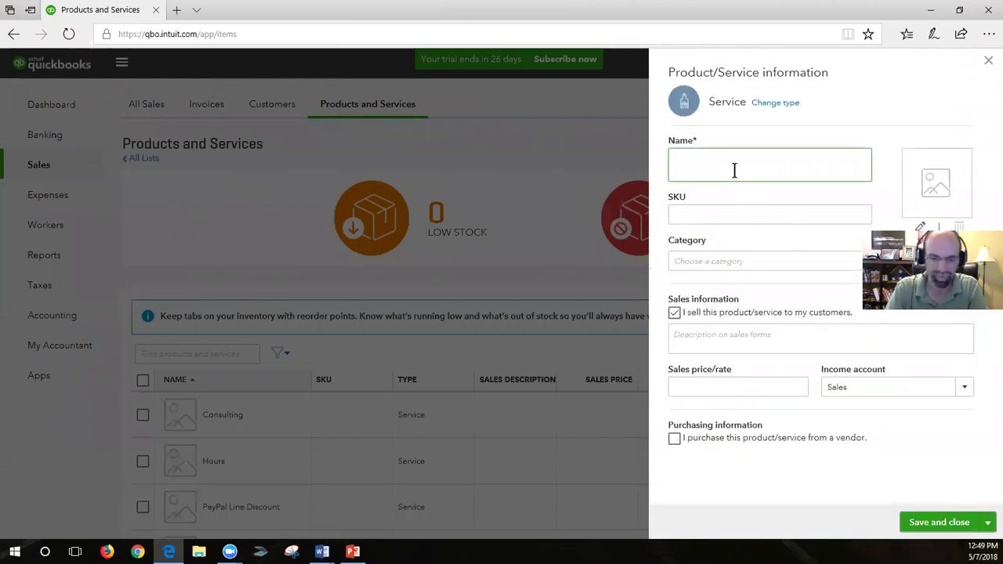
text(Onsite )
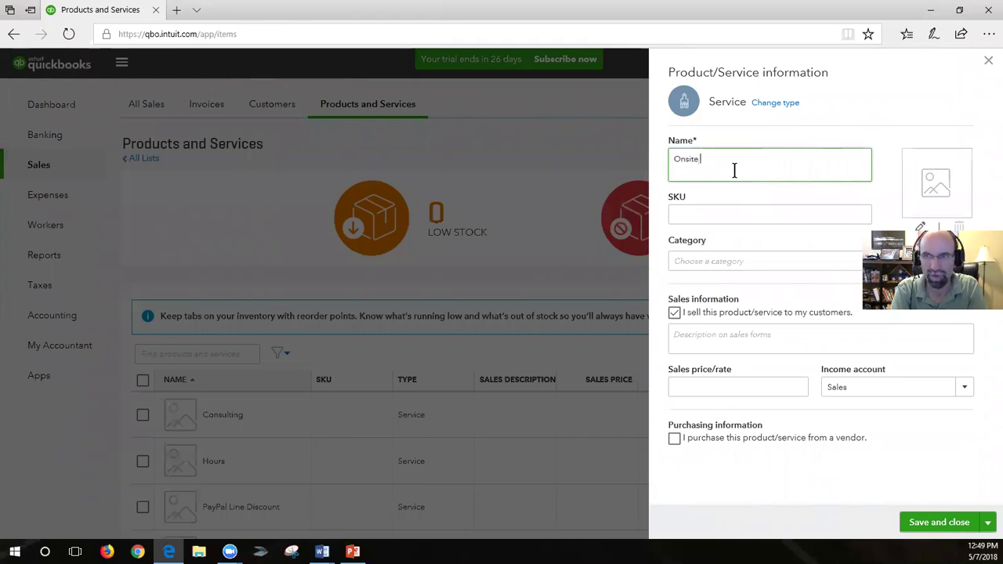
text(Delivery)
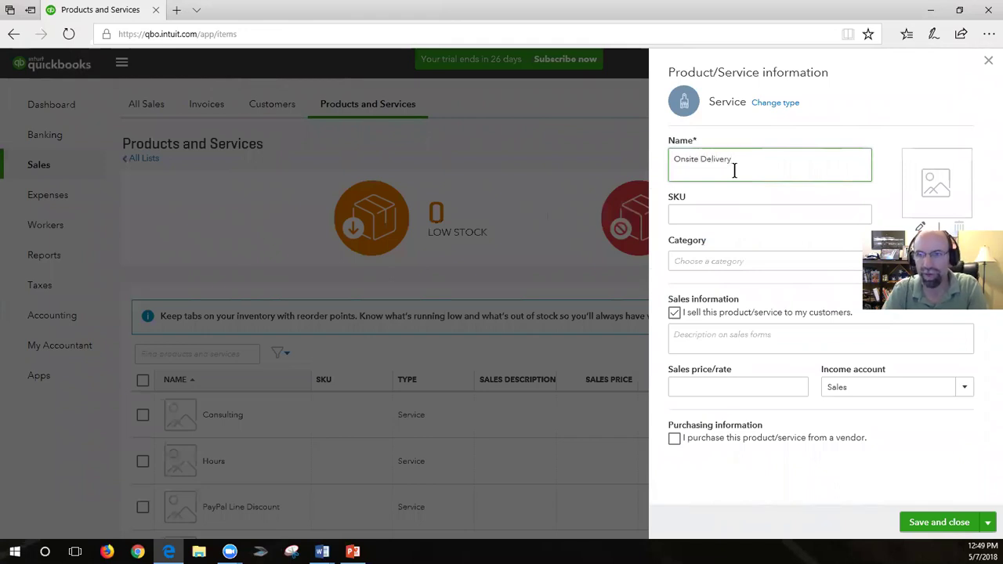
drag(737, 165, 671, 165)
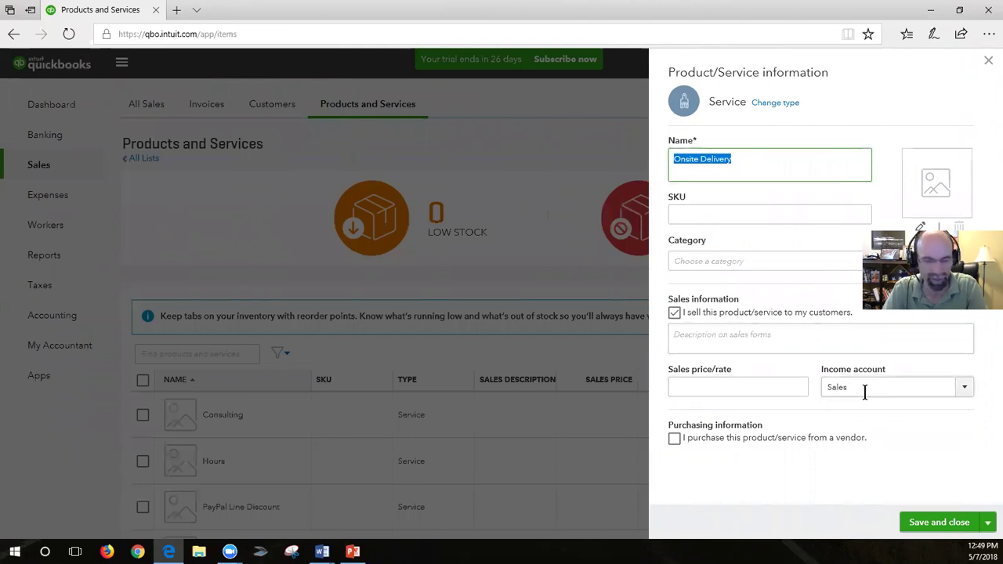
Step: Link the Onsite Delivery service to the Onsite Delivery income account
click(966, 389)
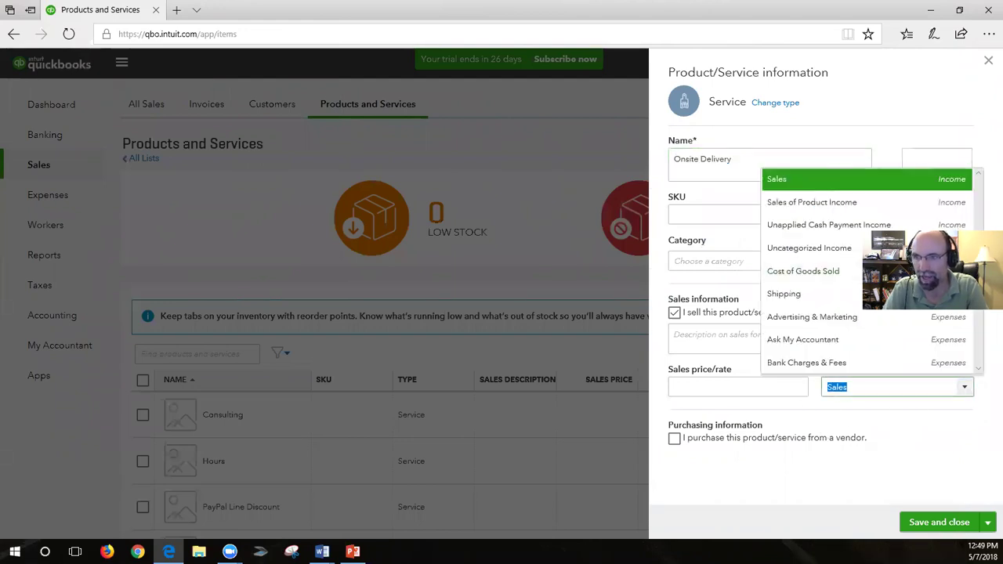
scroll(862, 274, up, 1)
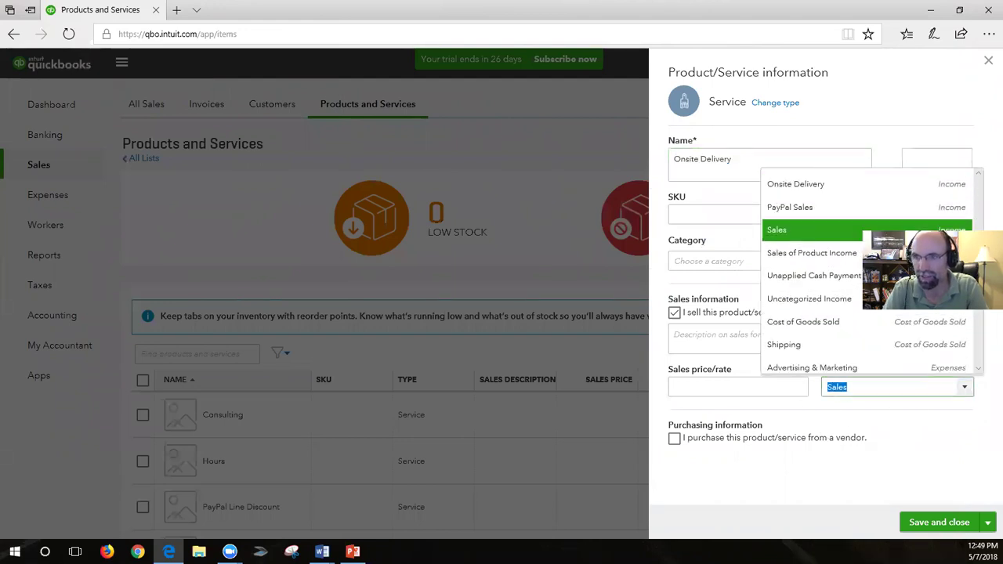
click(807, 188)
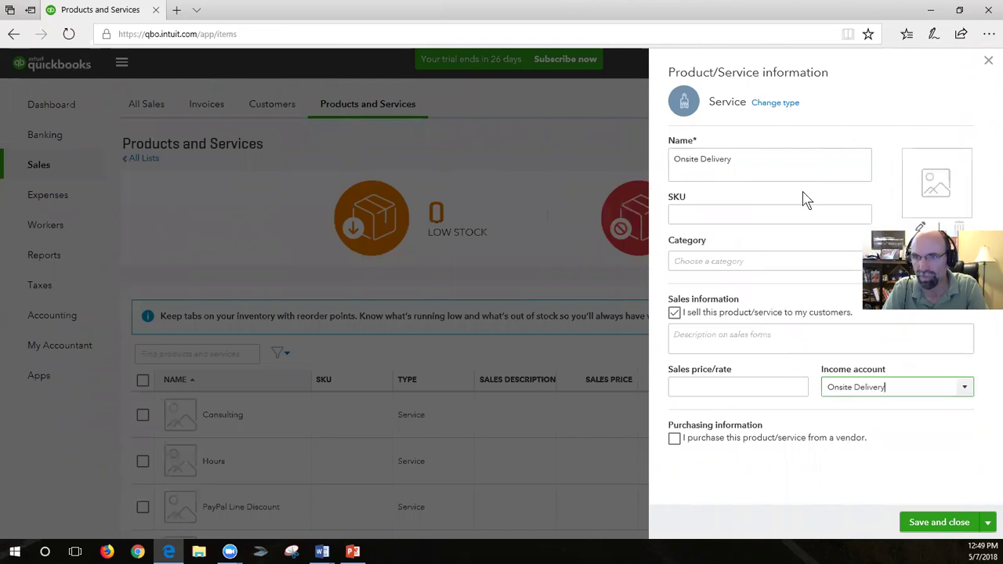
click(700, 217)
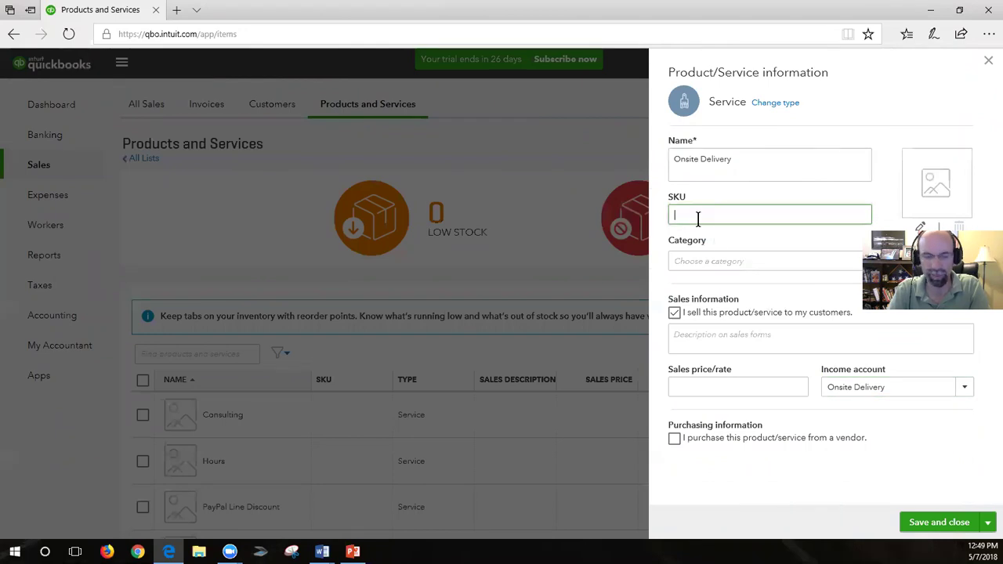
click(697, 215)
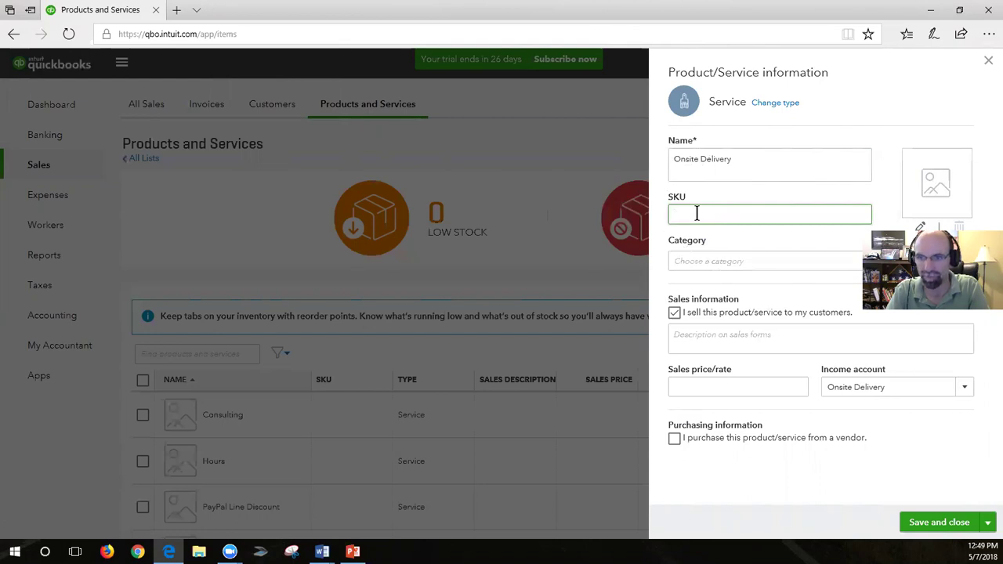
Step: Enter the sales description 'onsite delivery for products serviced'
click(739, 338)
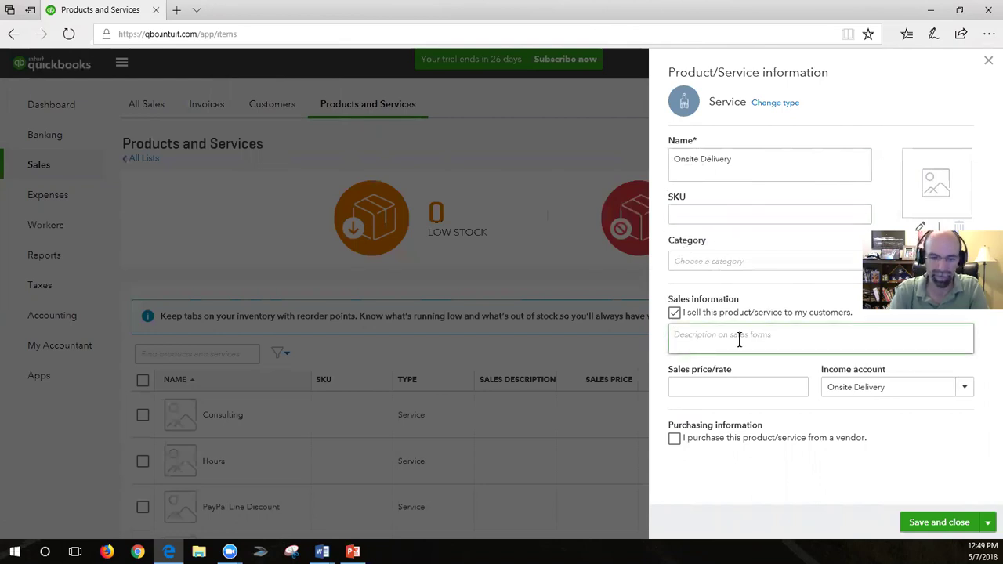
text(onsite )
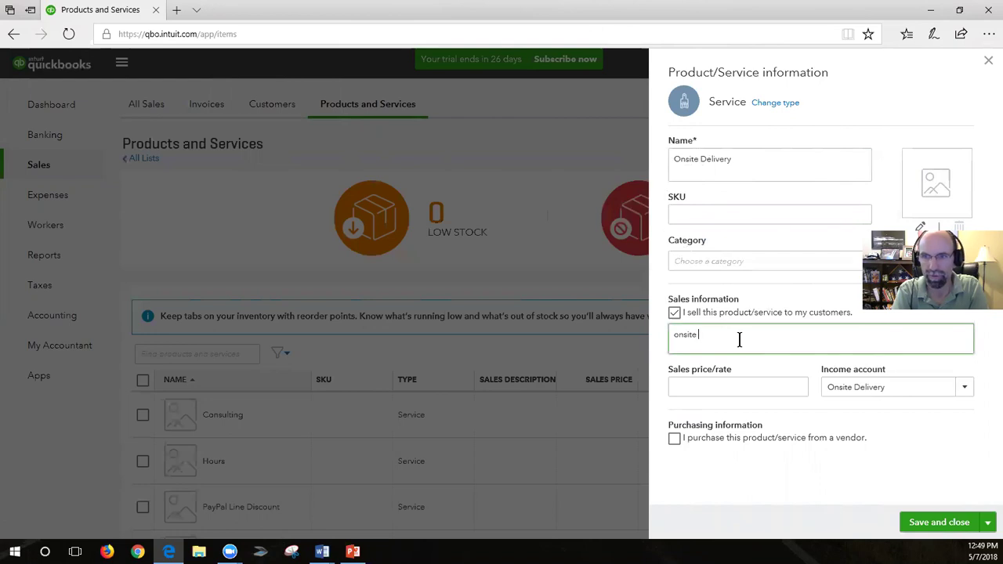
text(delivery)
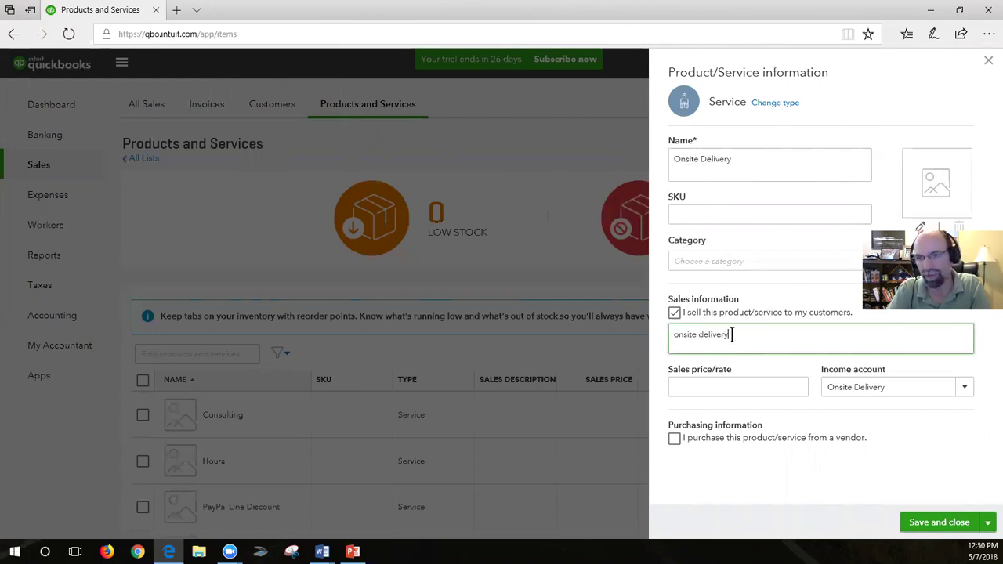
triple_click(737, 335)
click(720, 337)
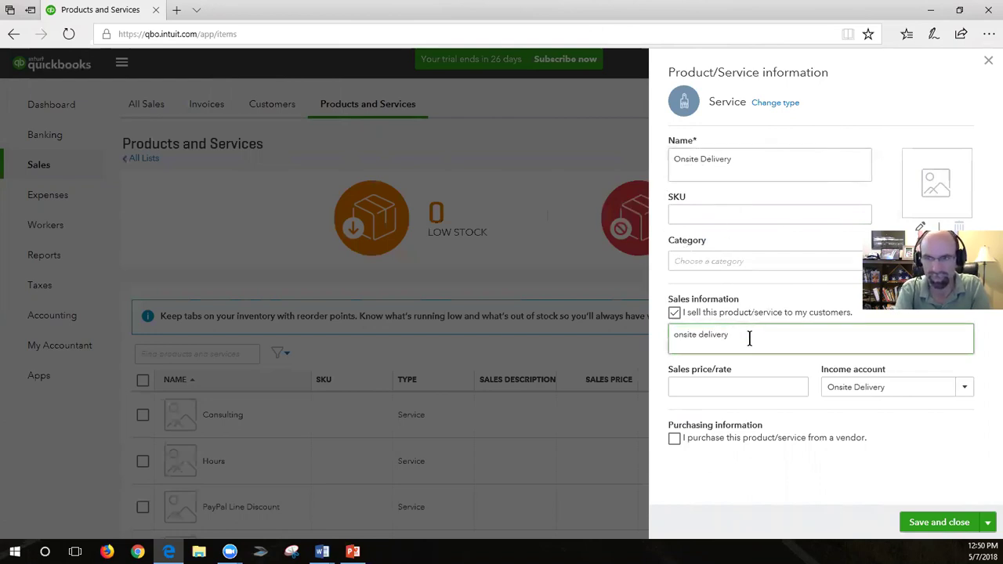
text(for product)
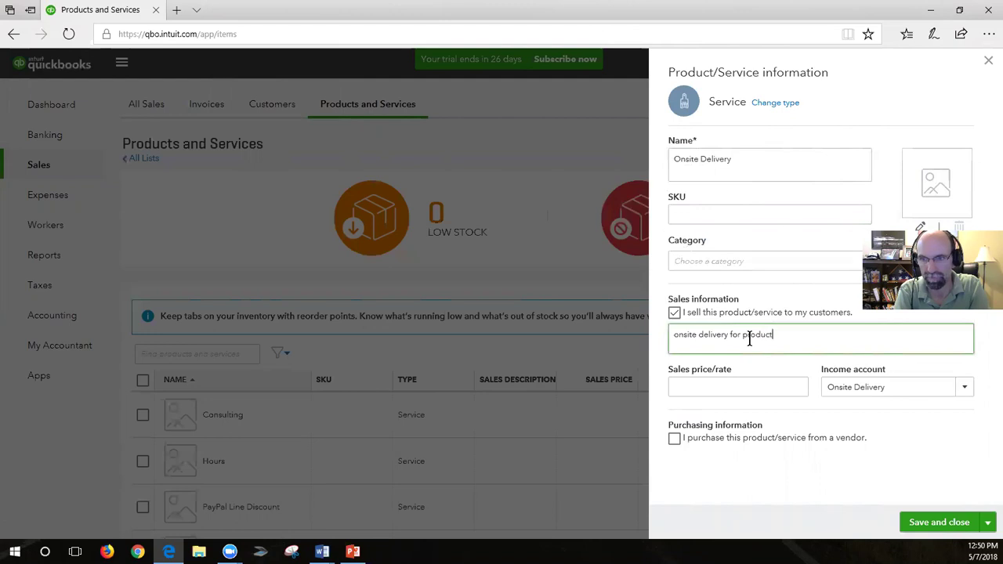
text(s serviced)
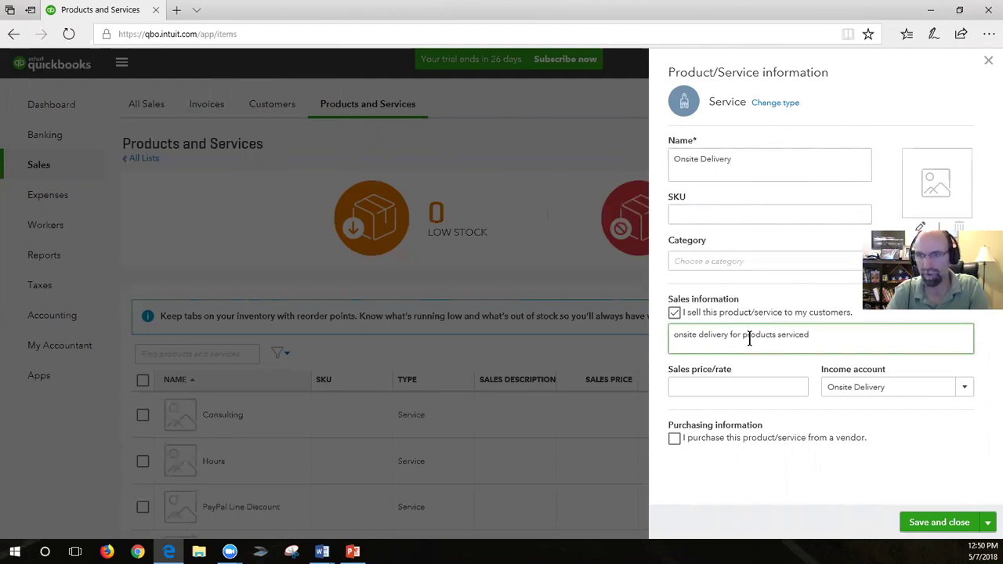
click(734, 390)
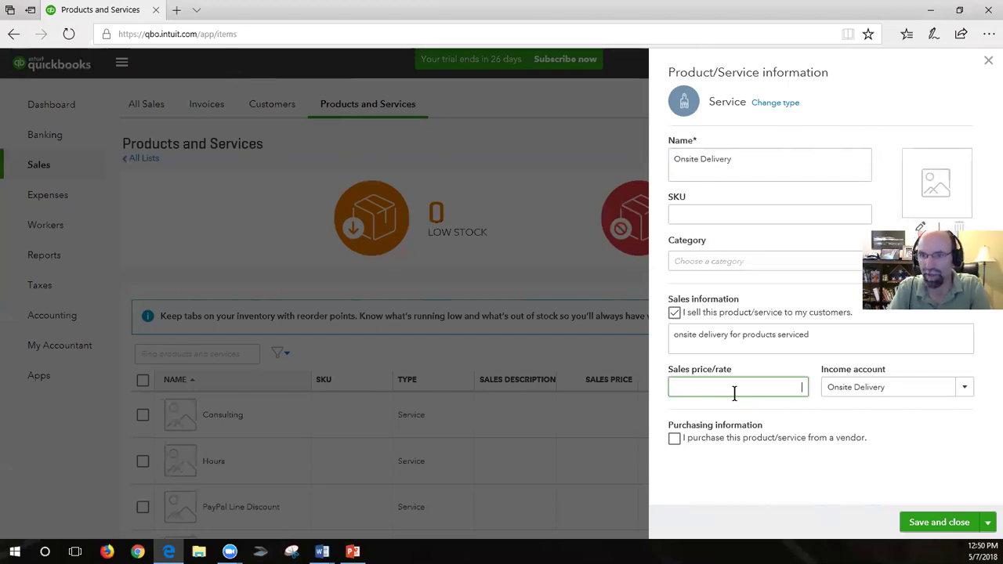
Step: Save the Onsite Delivery service and start a new invoice for the customer
click(937, 524)
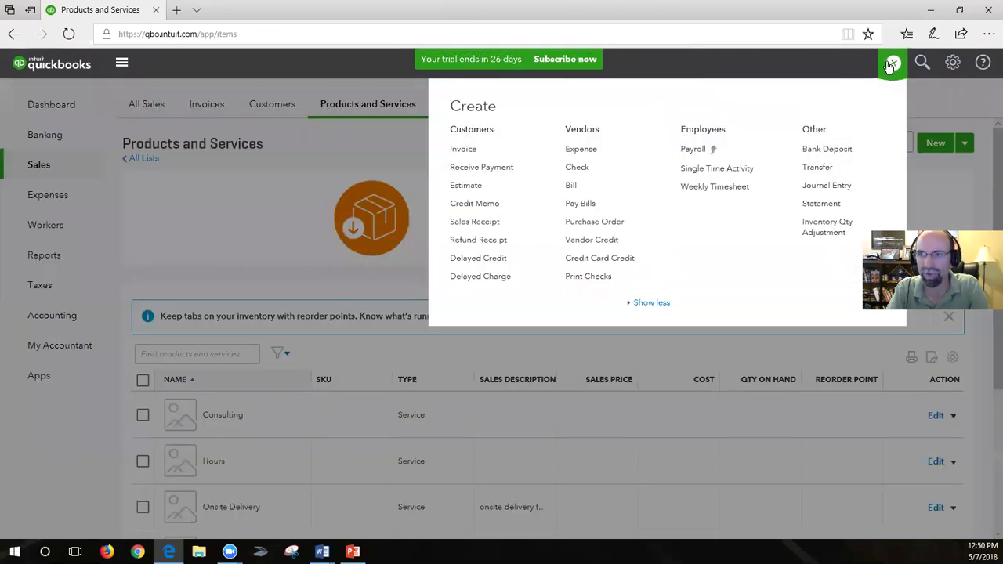
click(892, 63)
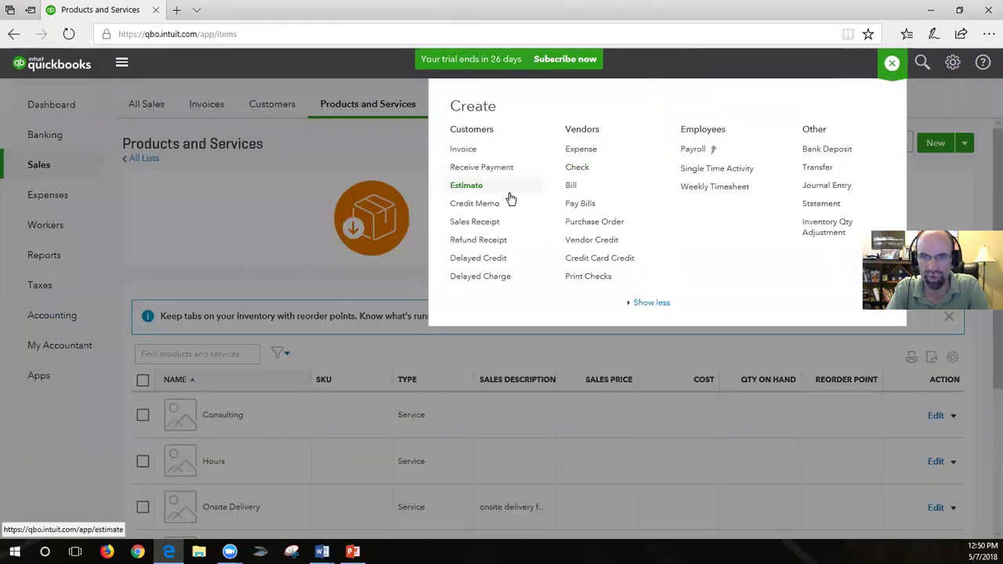
click(468, 153)
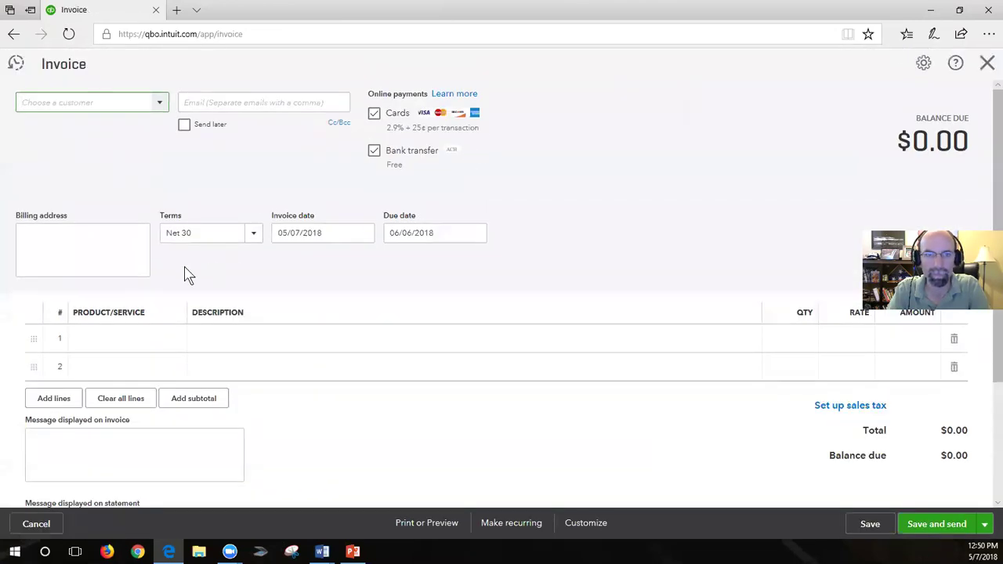
click(86, 103)
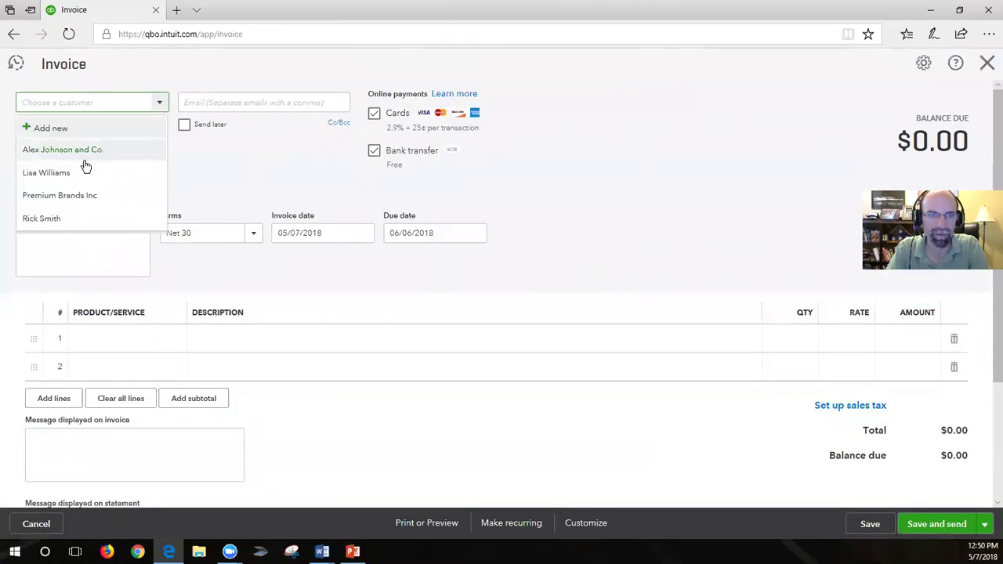
click(81, 175)
Step: Bill Onsite Delivery at a rate of 45 on the first invoice line
click(109, 341)
click(181, 343)
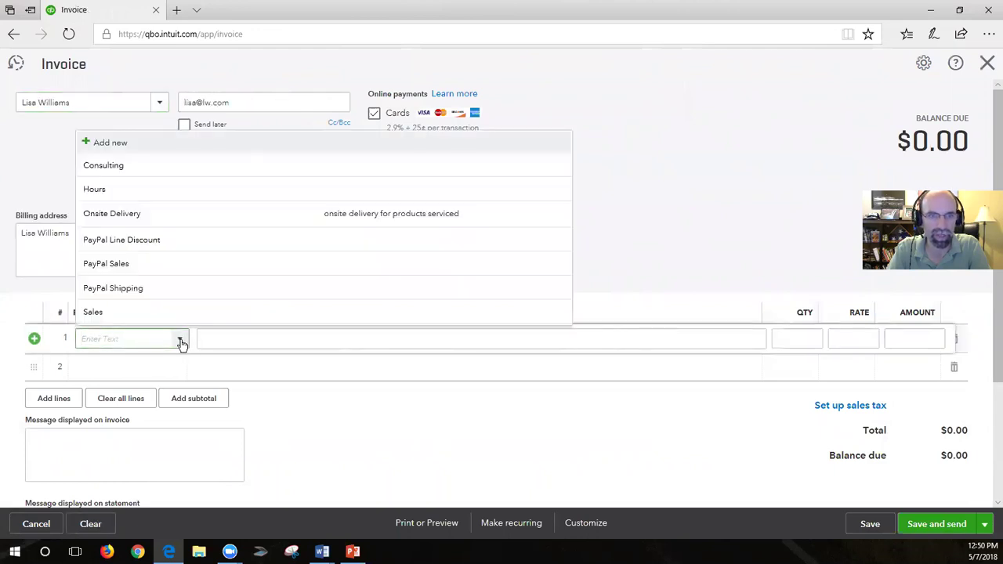
click(124, 218)
click(880, 344)
text(45)
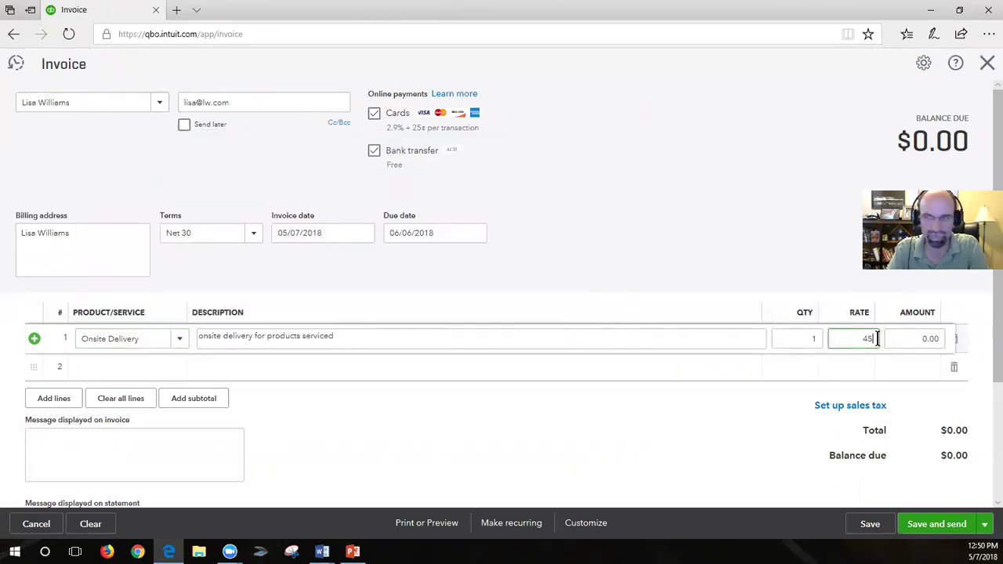
key(Tab)
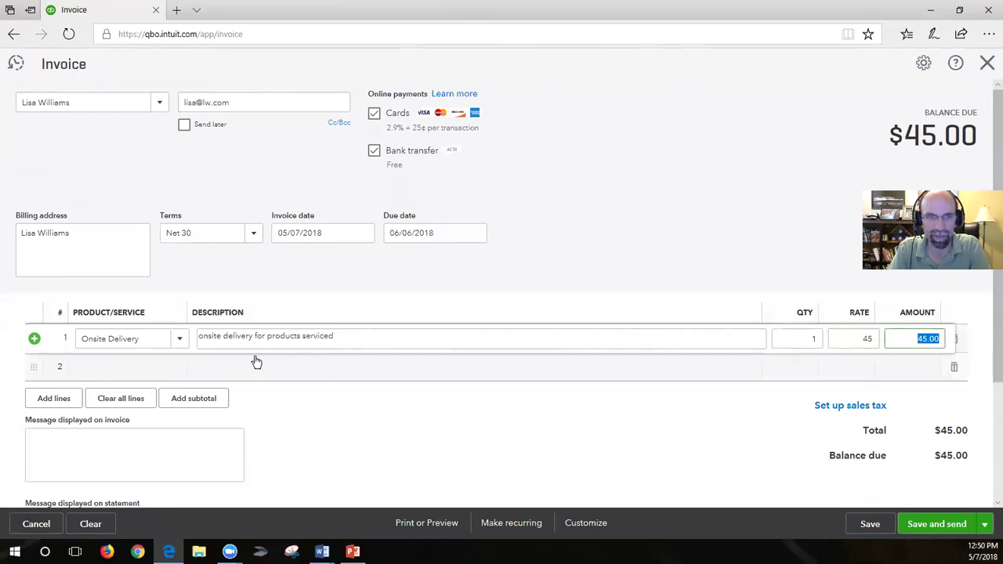
Step: Add Consulting at a rate of 500 on line two and save the $545.00 invoice
click(150, 370)
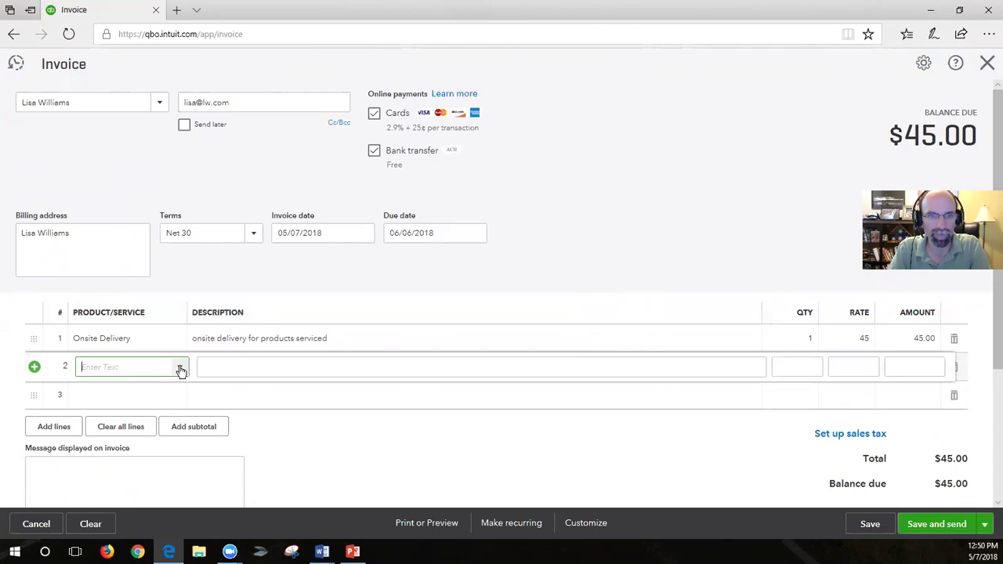
click(180, 369)
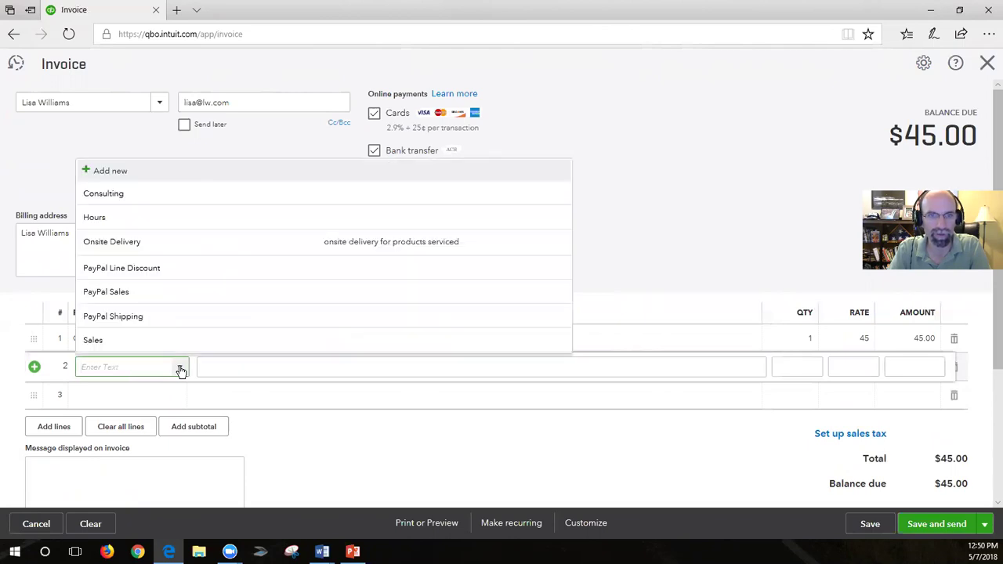
click(140, 196)
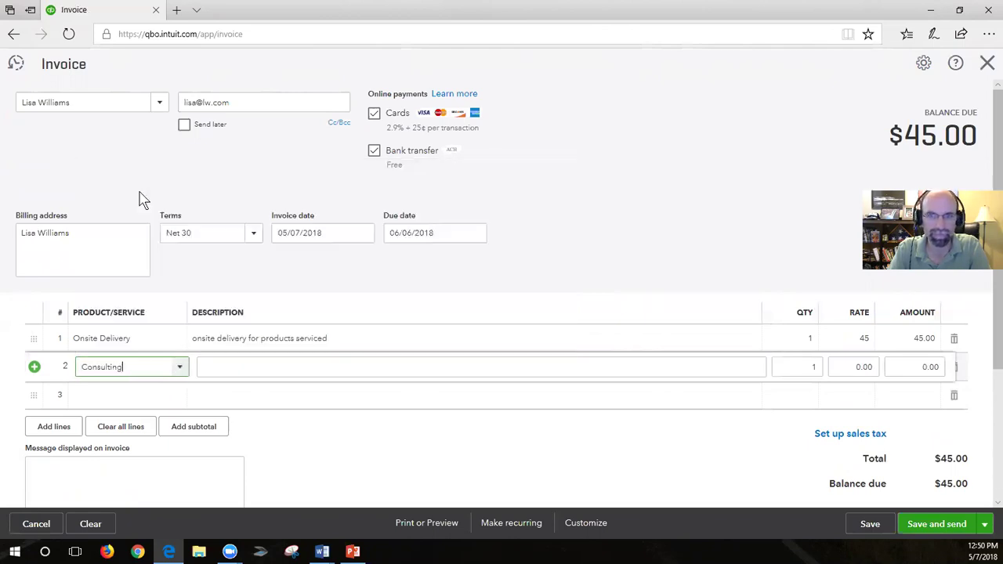
click(856, 372)
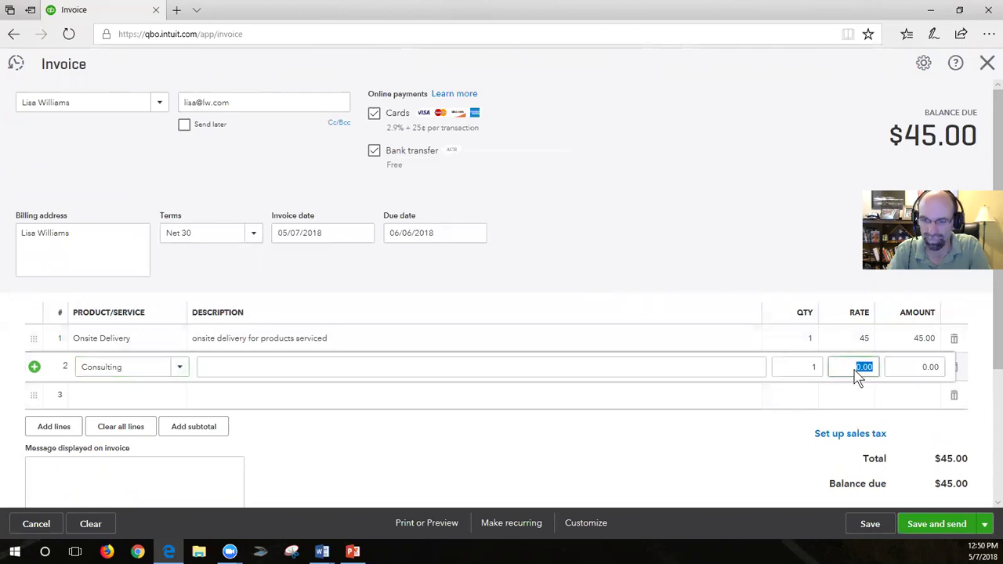
text(500)
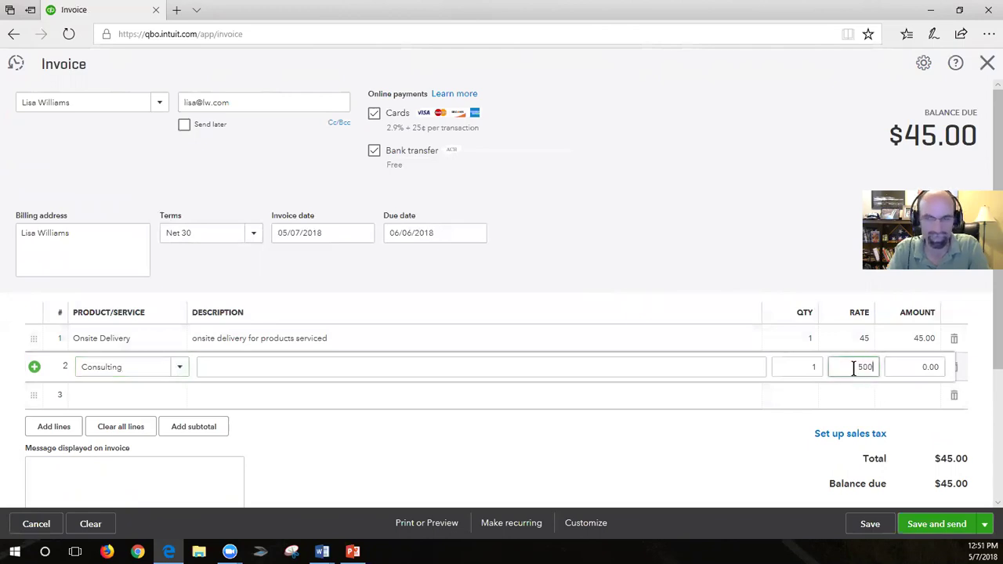
key(Tab)
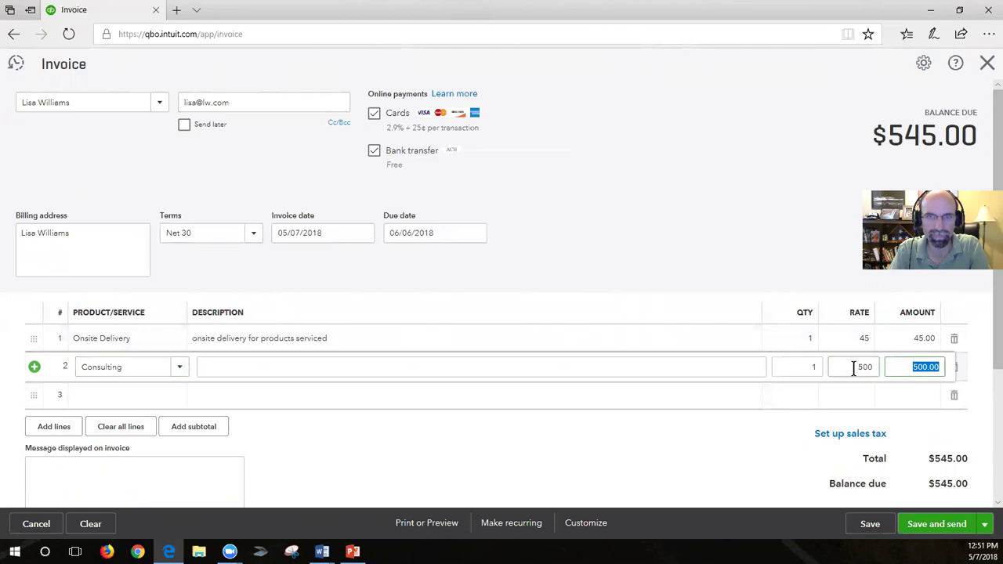
click(870, 533)
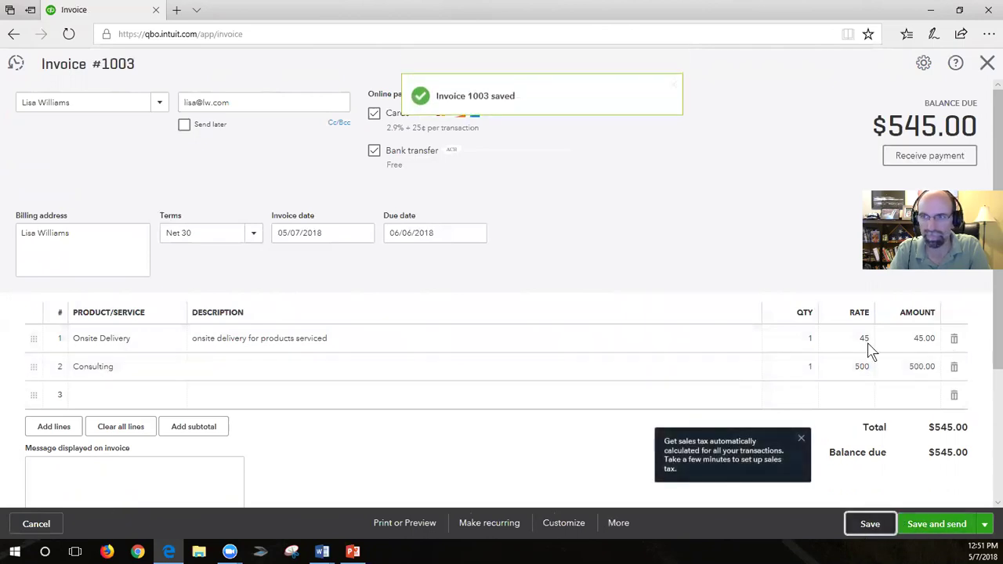
Step: Close the invoice, start a blank one, and check recent invoices show 1003 for $545.00
click(987, 64)
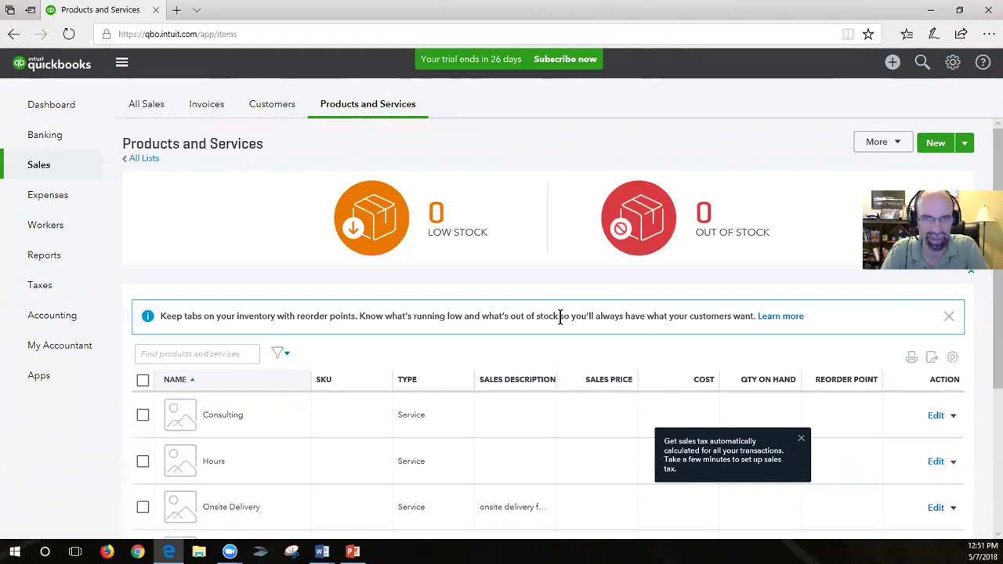
click(892, 63)
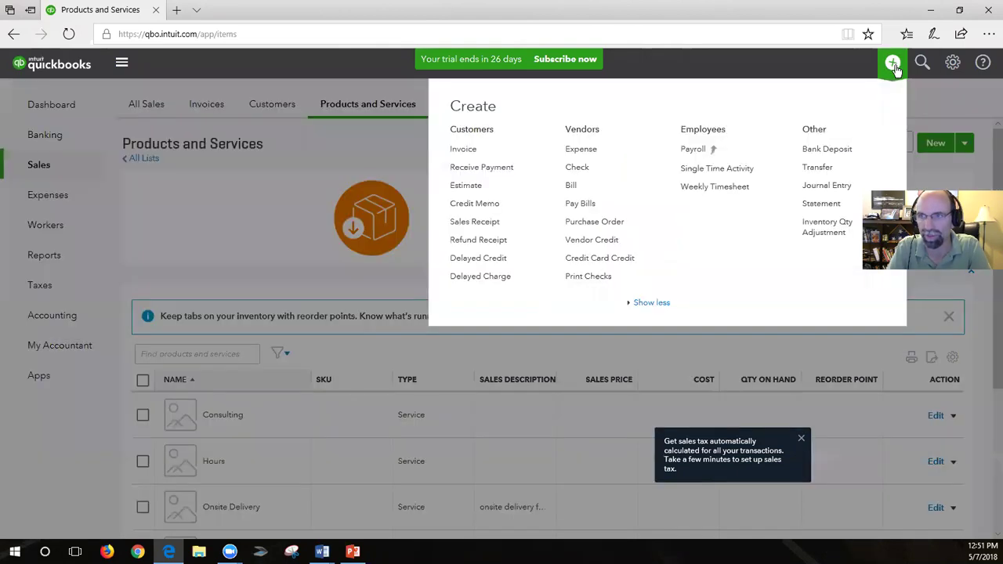
click(479, 155)
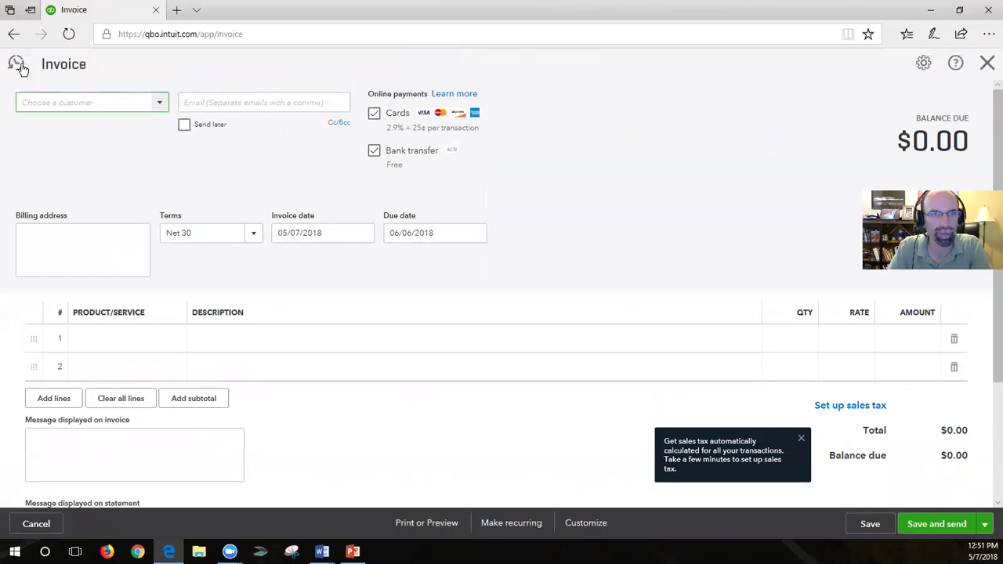
click(19, 66)
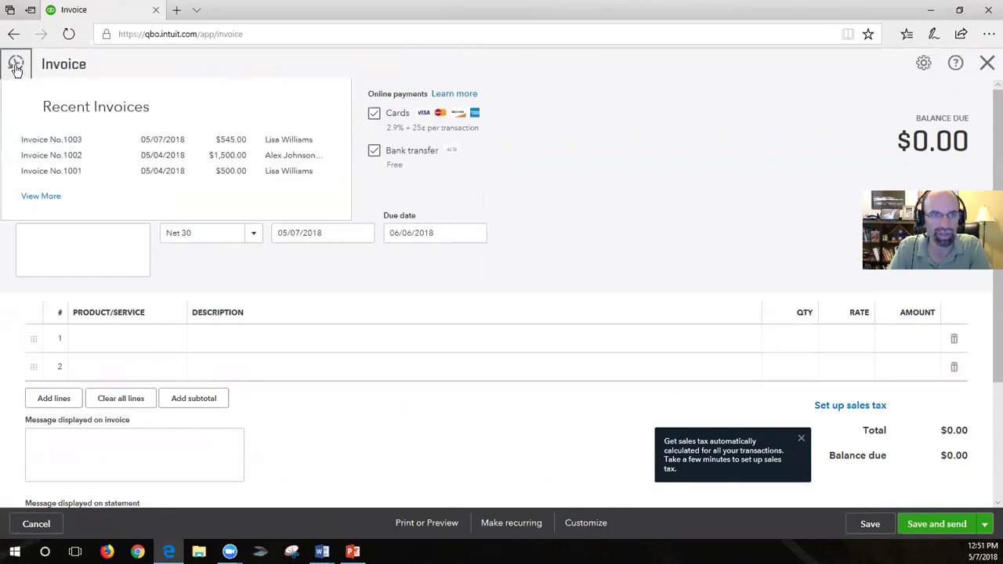
click(17, 68)
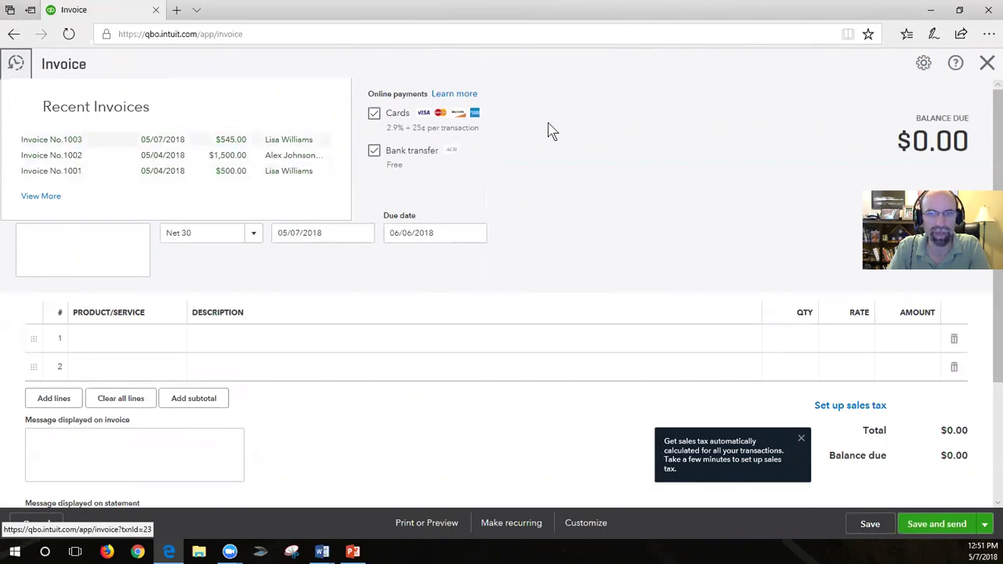
Step: Close the blank invoice and open the Profit and Loss report from Reports
click(987, 63)
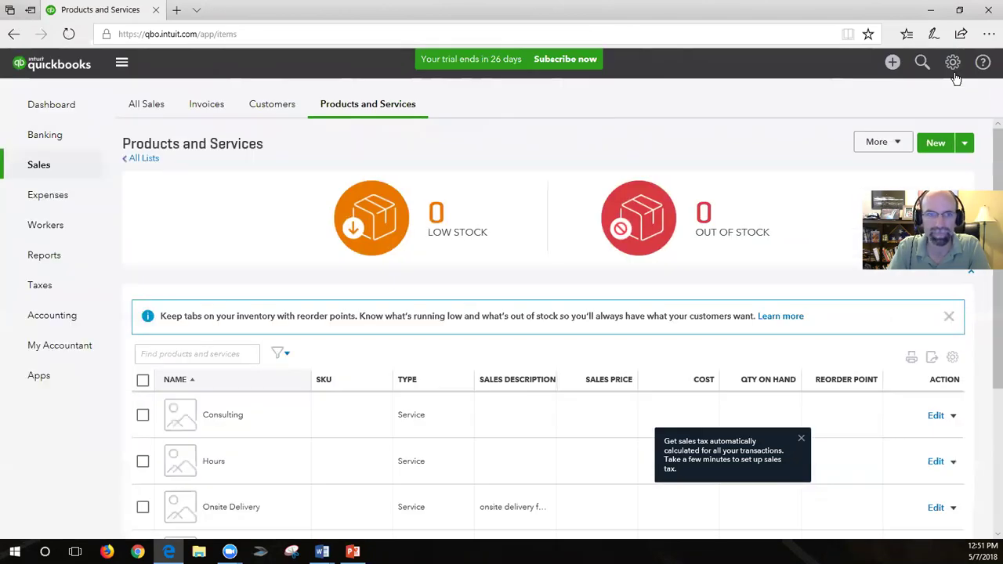
click(42, 262)
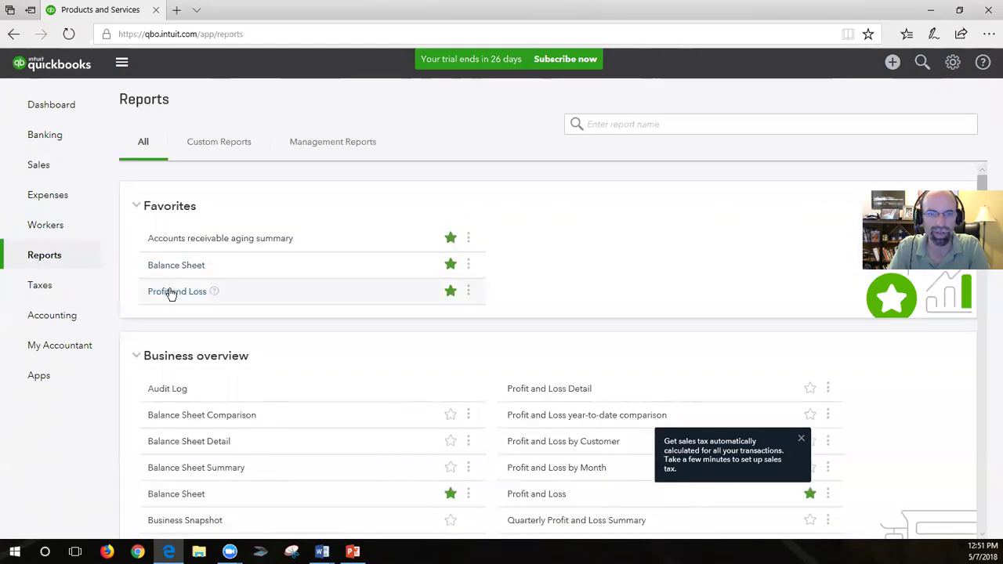
click(171, 292)
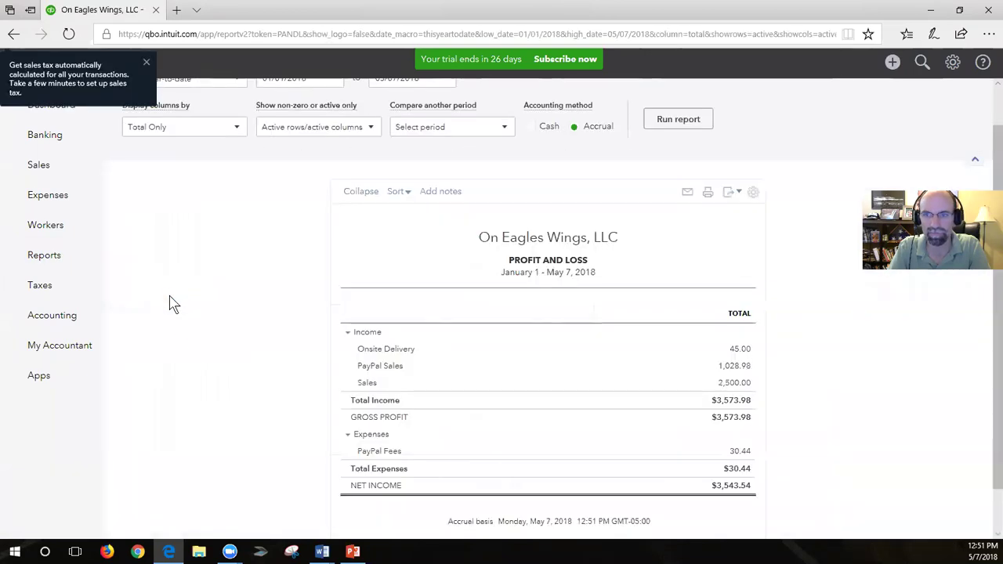
Step: Change the report period to This Month and rerun the Profit and Loss for May 2018
click(328, 125)
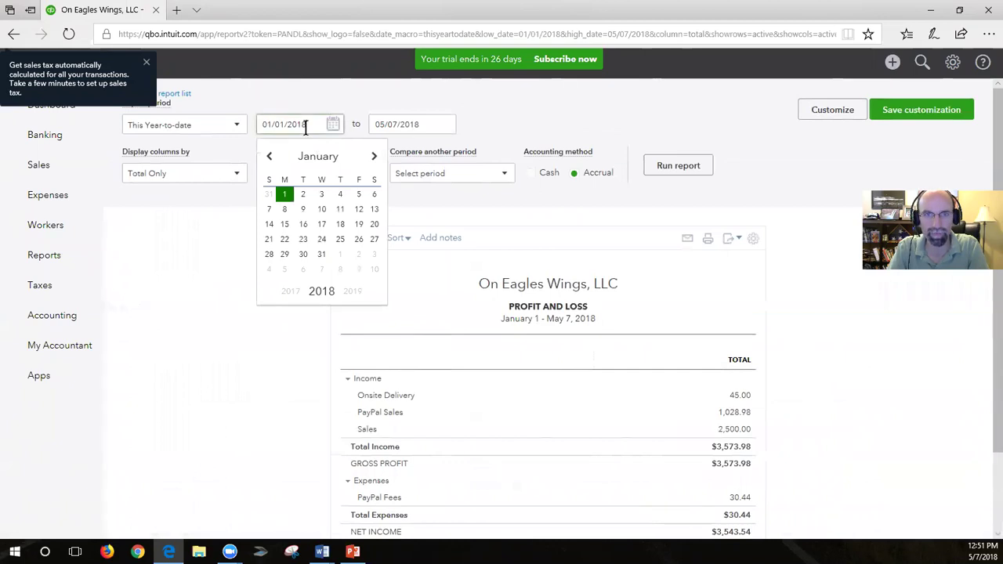
key(Page_Up)
key(Page_Up)
click(333, 125)
click(333, 125)
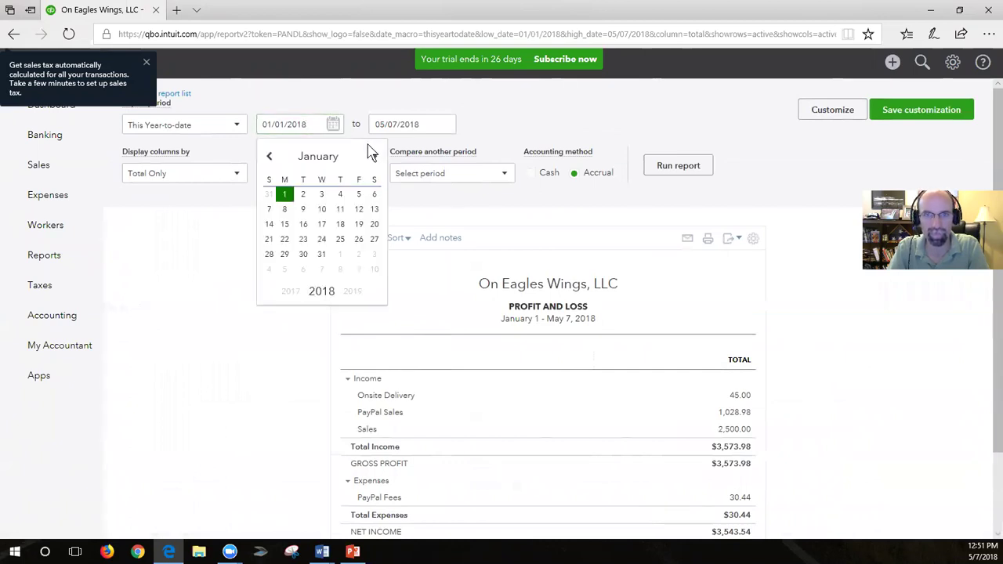
click(240, 125)
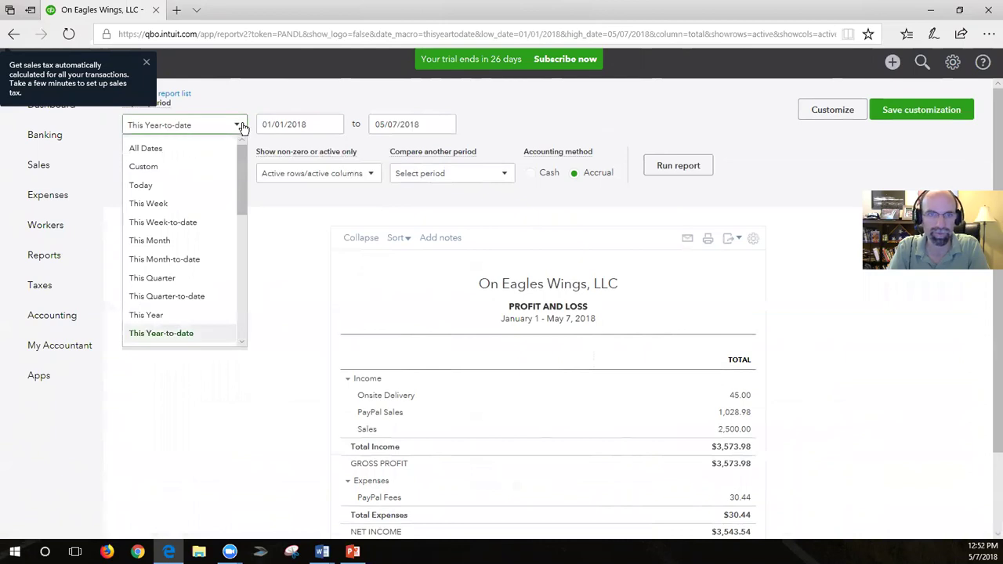
click(174, 240)
click(665, 166)
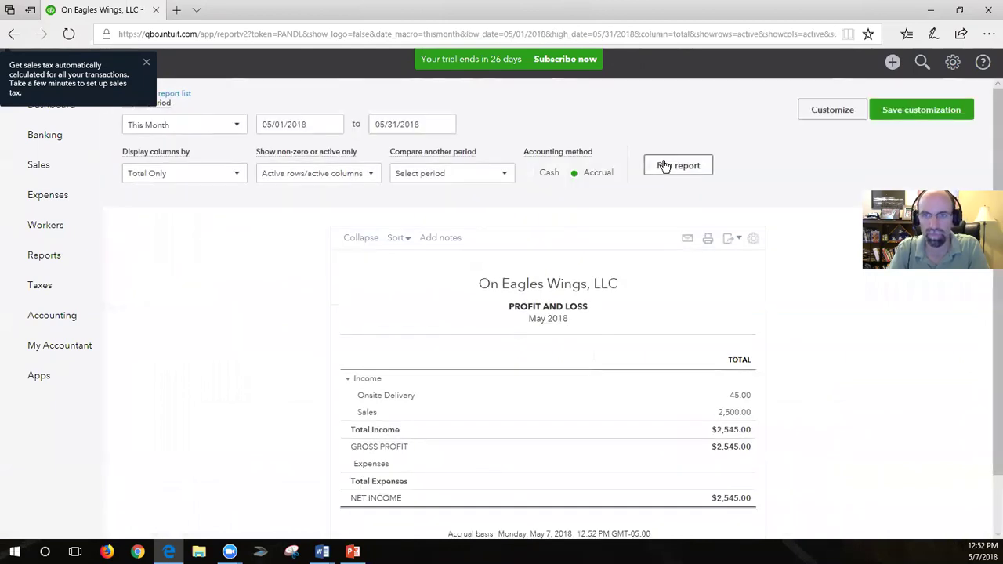
scroll(849, 490, down, 1)
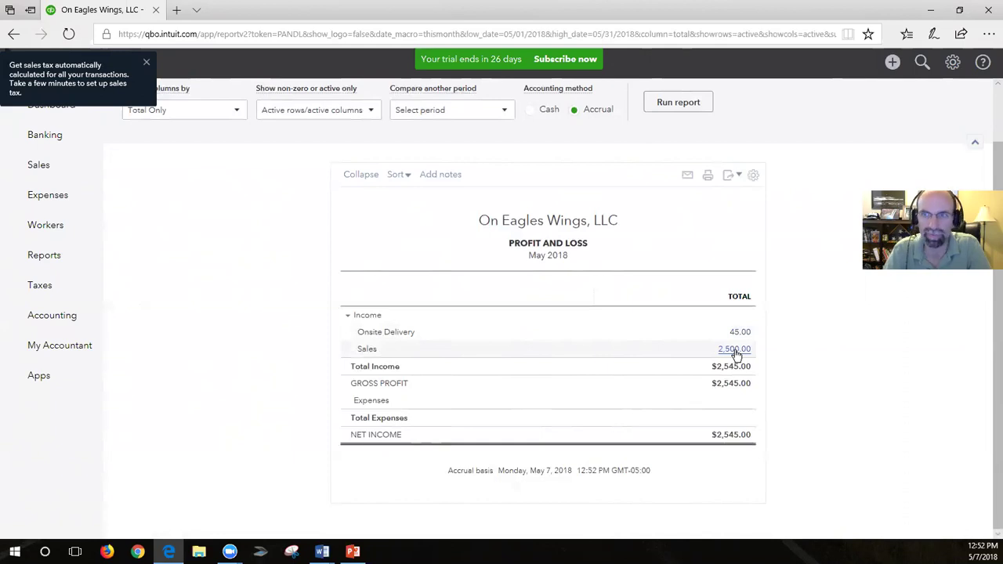
Step: Open recent invoice No. 1003 to review it, then close it
click(892, 62)
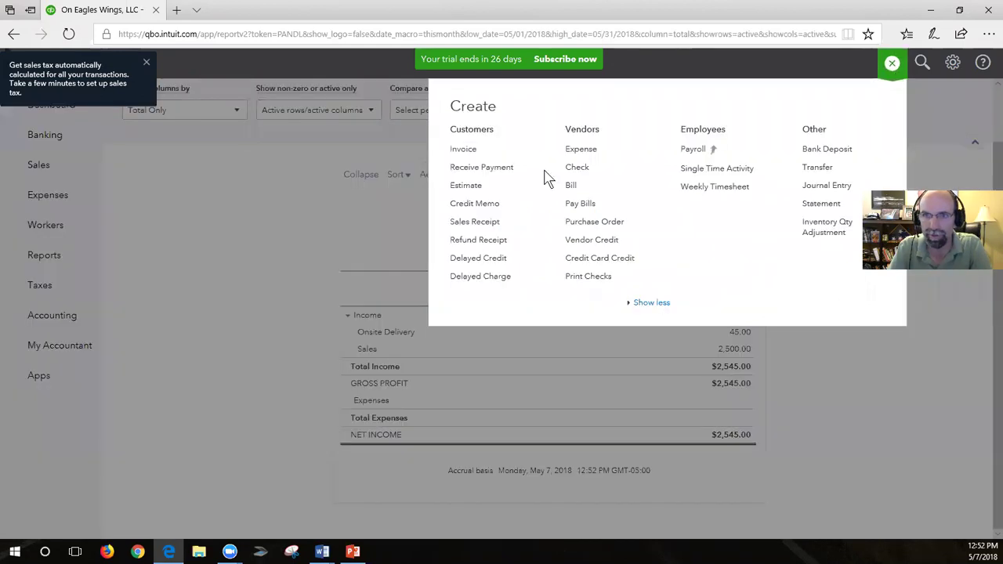
click(471, 154)
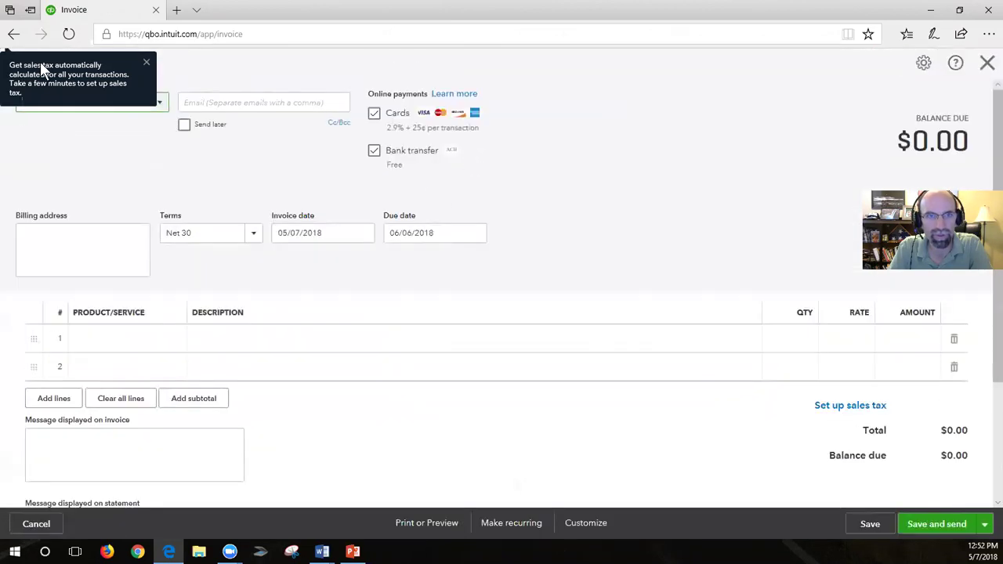
click(146, 63)
click(16, 64)
click(54, 143)
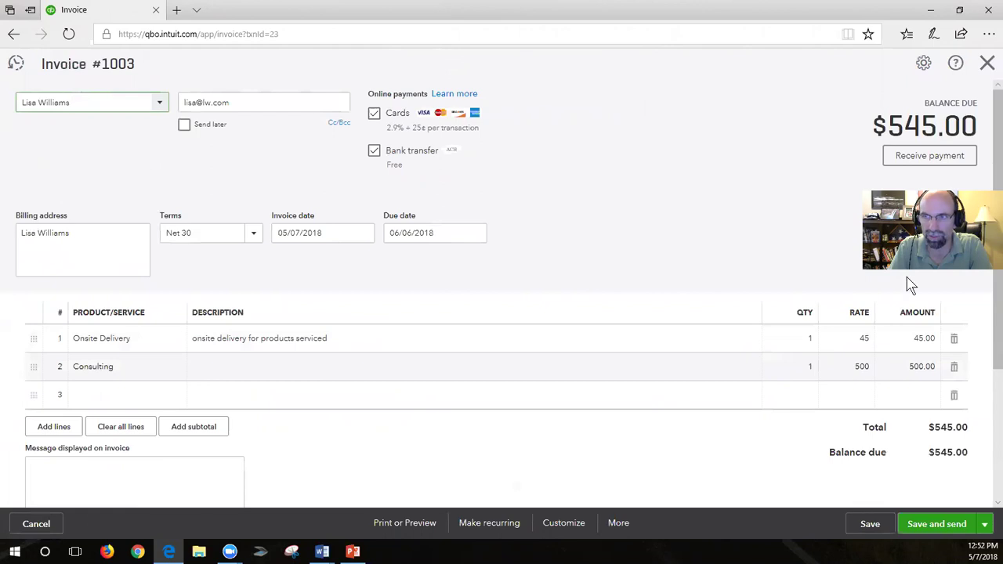
click(987, 63)
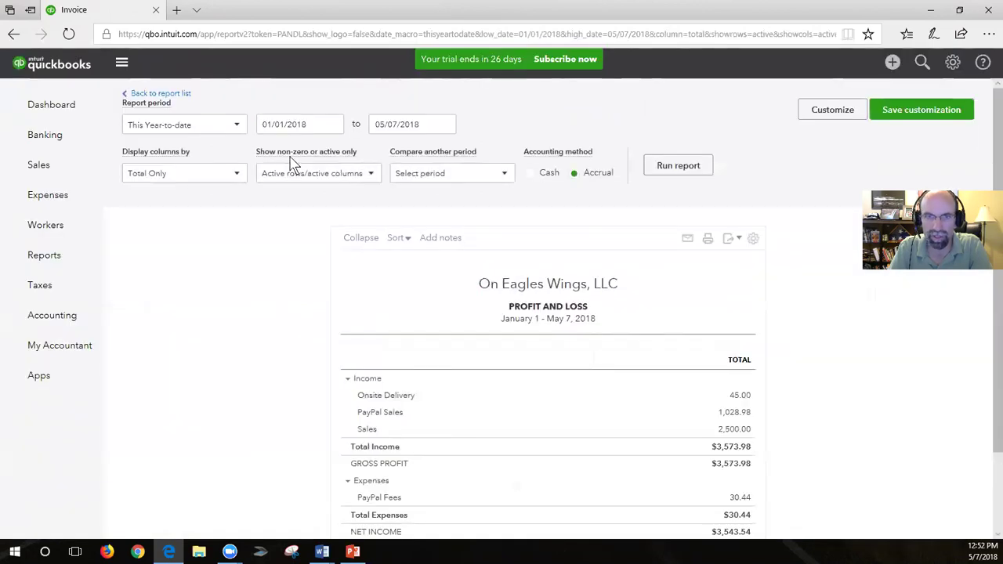
Step: Rerun May's Profit and Loss, inspect the 2,500.00 Sales transactions, then go to Products and Services
click(235, 125)
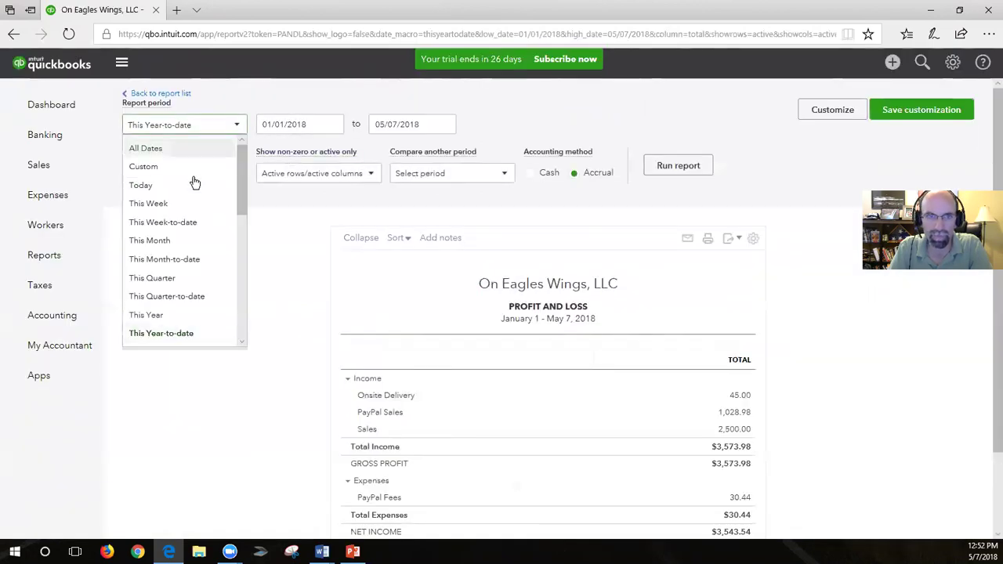
click(166, 241)
click(663, 167)
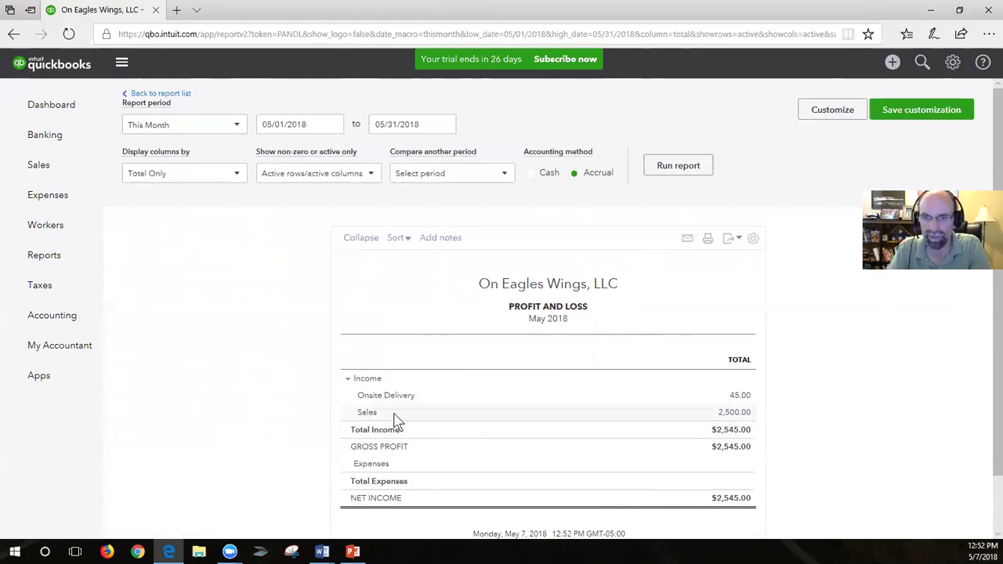
click(737, 416)
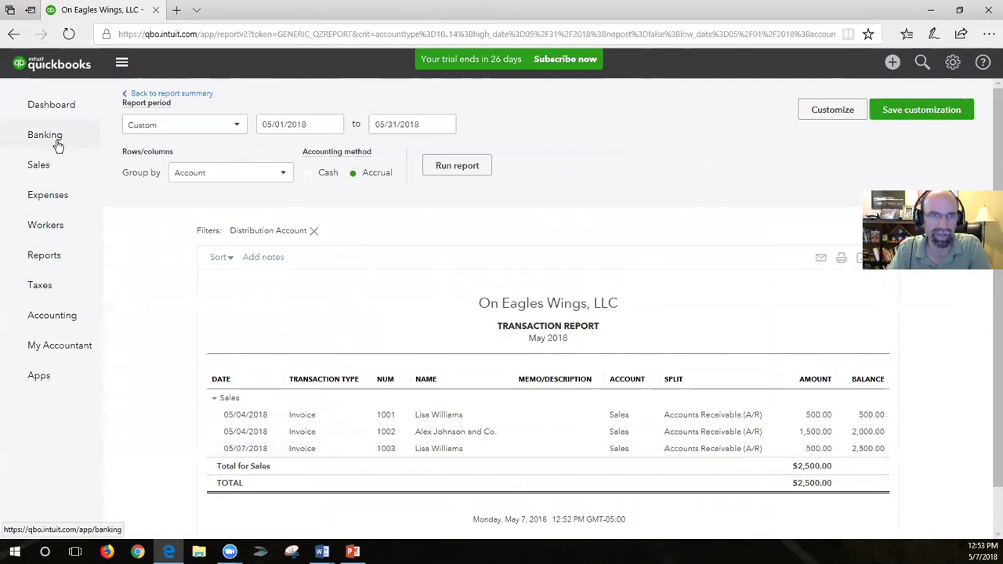
click(43, 169)
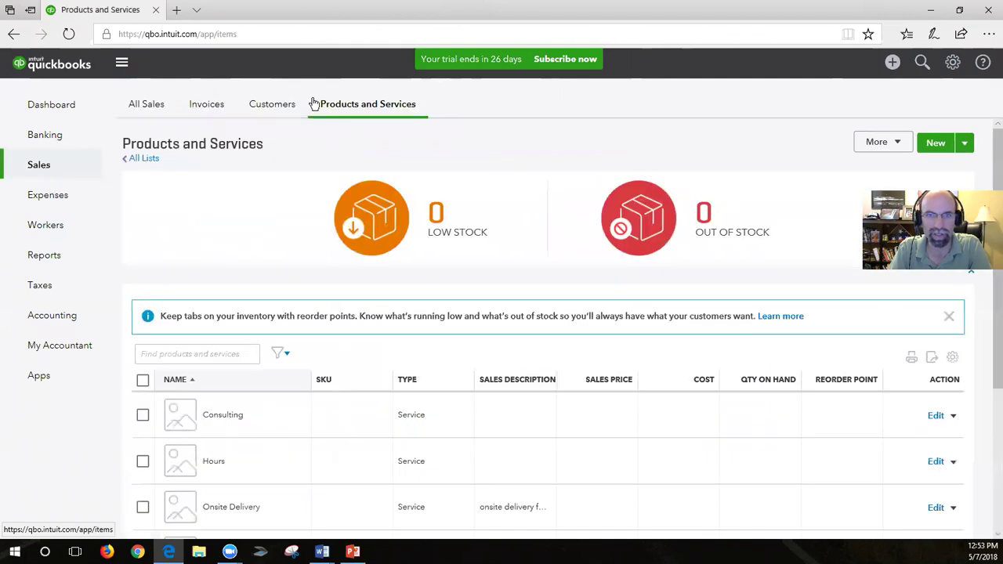
Step: Edit the Consulting service and choose Sales of Product Income as its income account
scroll(392, 392, down, 2)
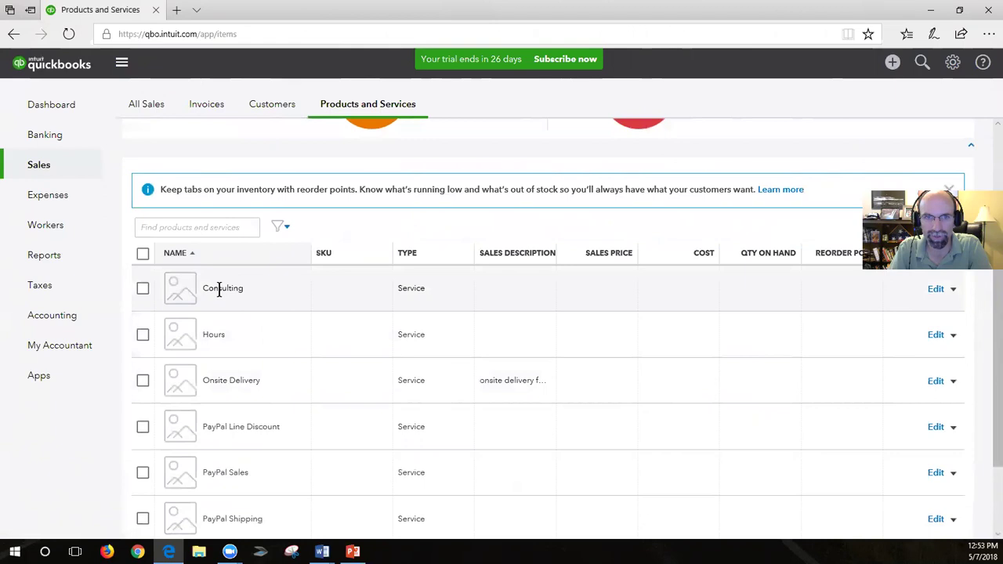
scroll(430, 326, up, 1)
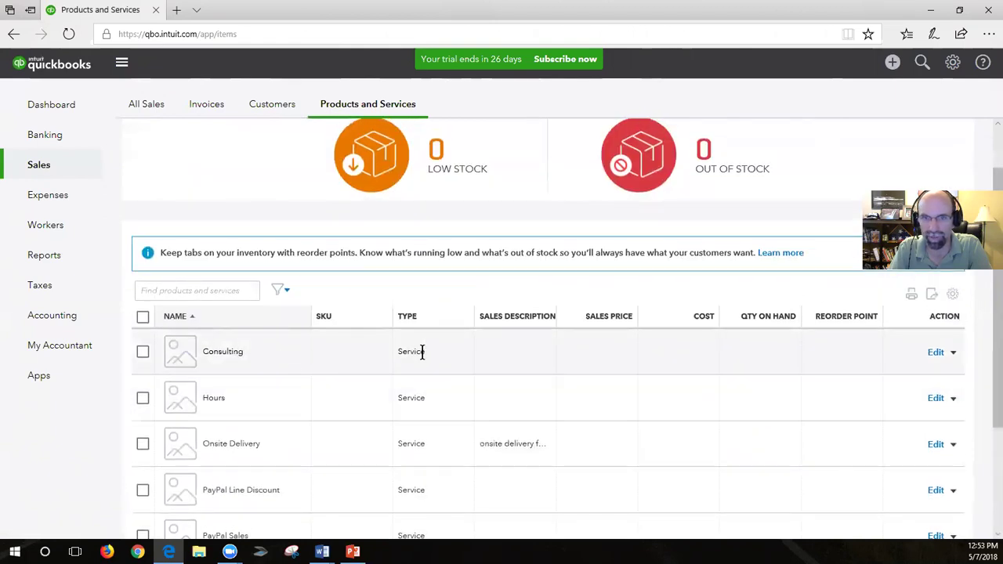
click(935, 354)
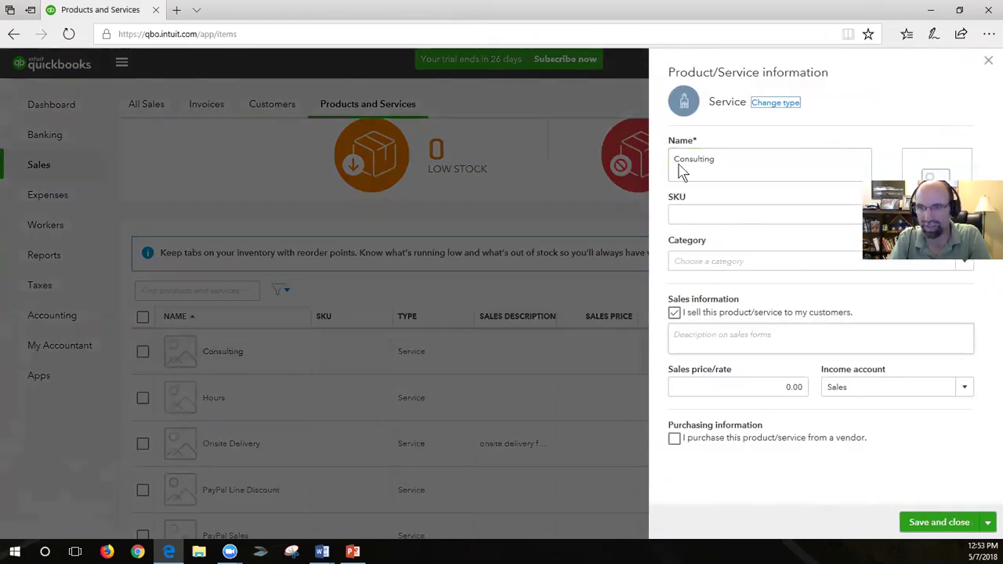
click(833, 392)
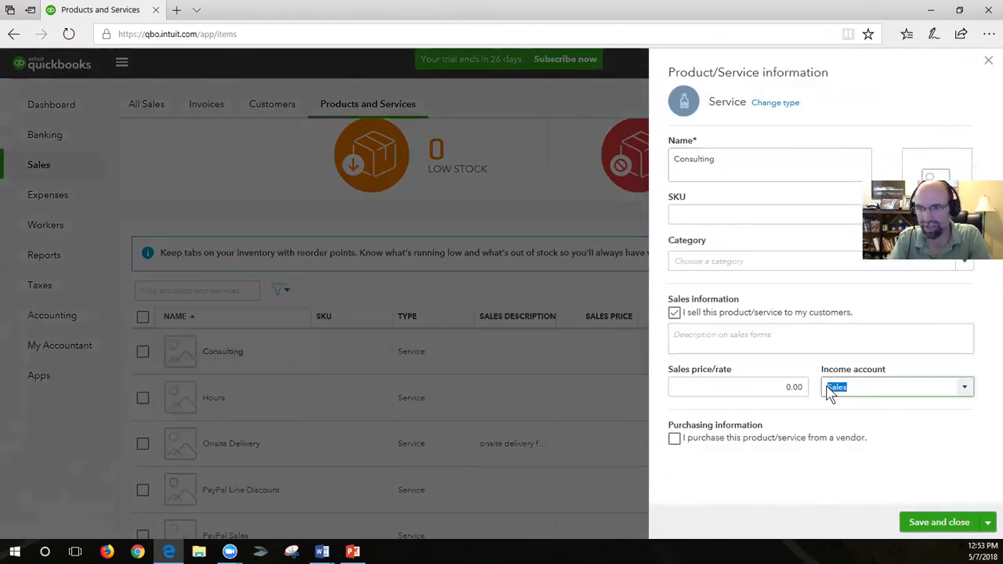
click(967, 389)
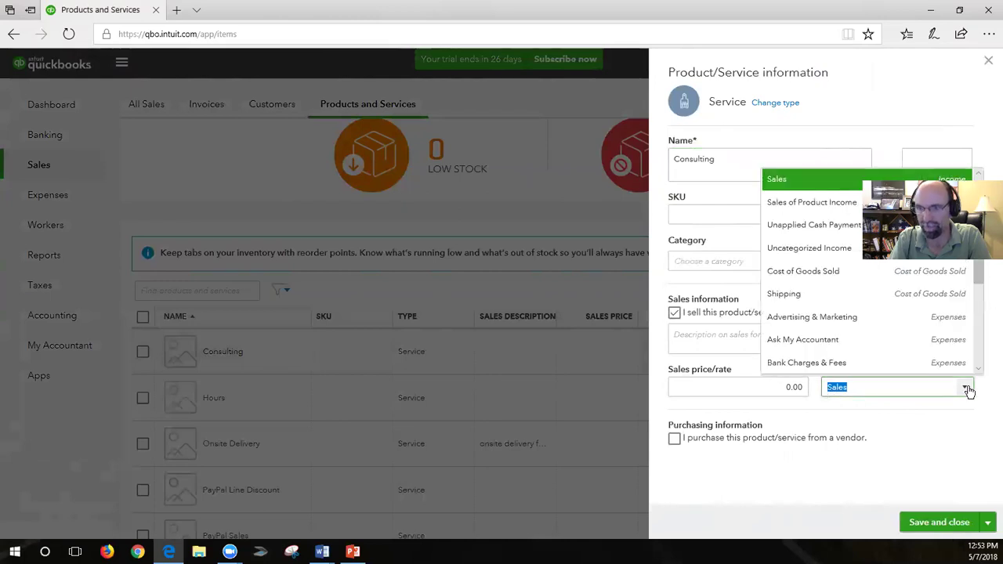
scroll(980, 282, up, 3)
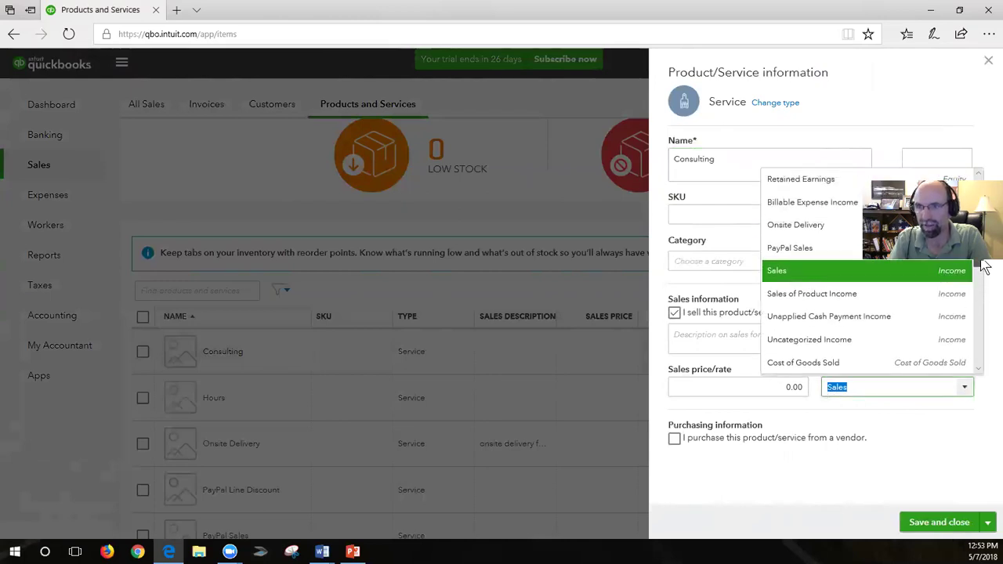
scroll(984, 274, up, 1)
scroll(986, 271, down, 2)
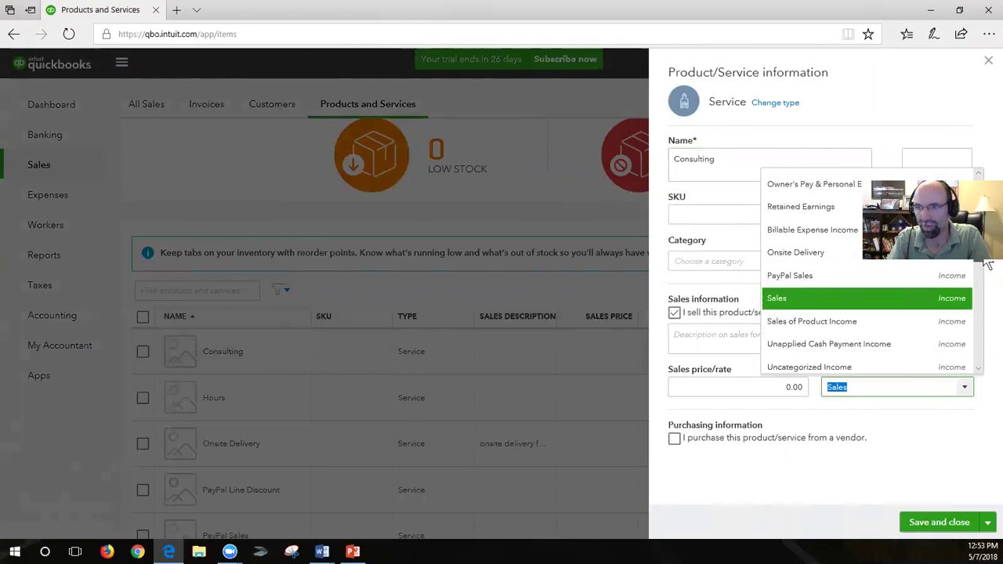
drag(986, 266, 986, 278)
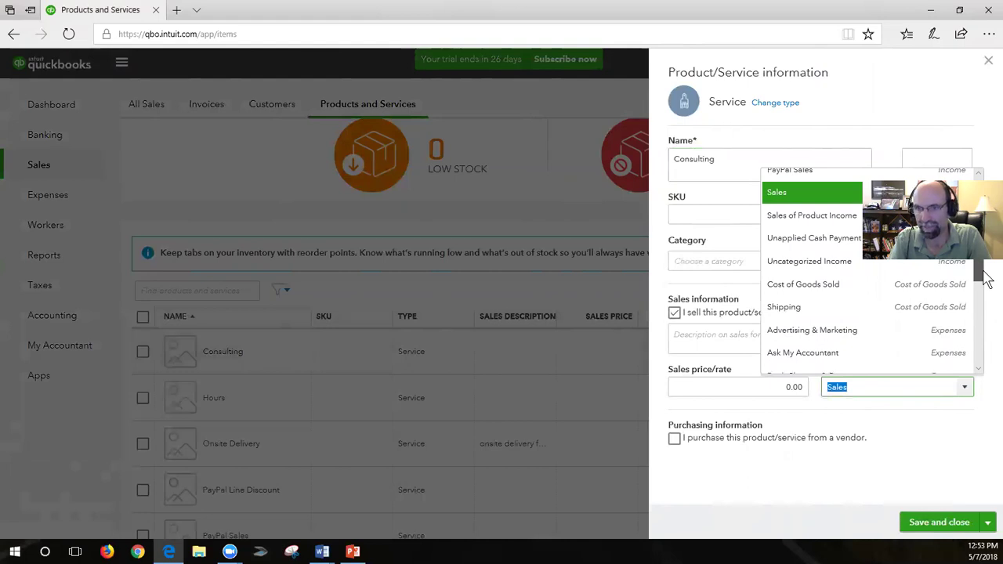
drag(986, 280, 986, 274)
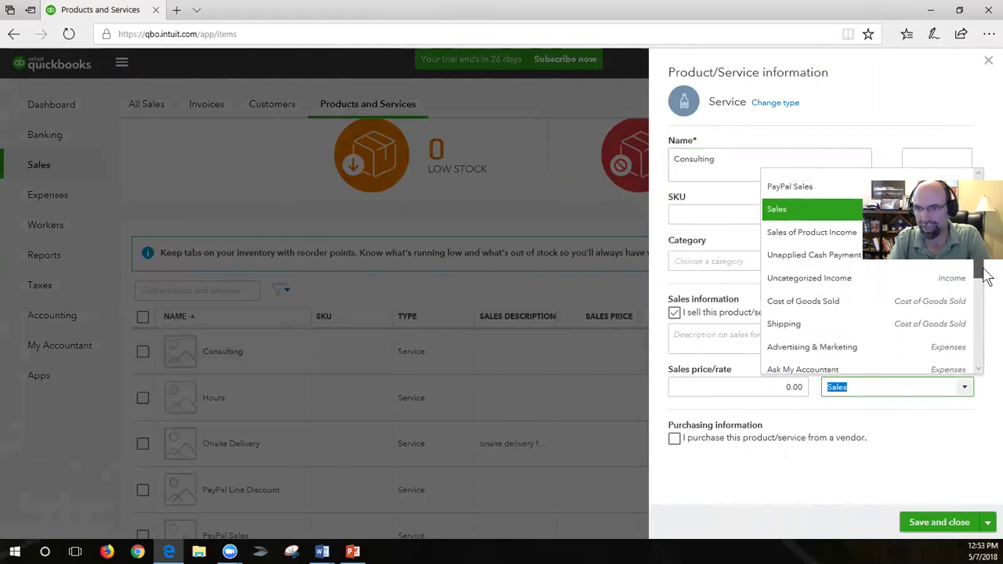
click(825, 235)
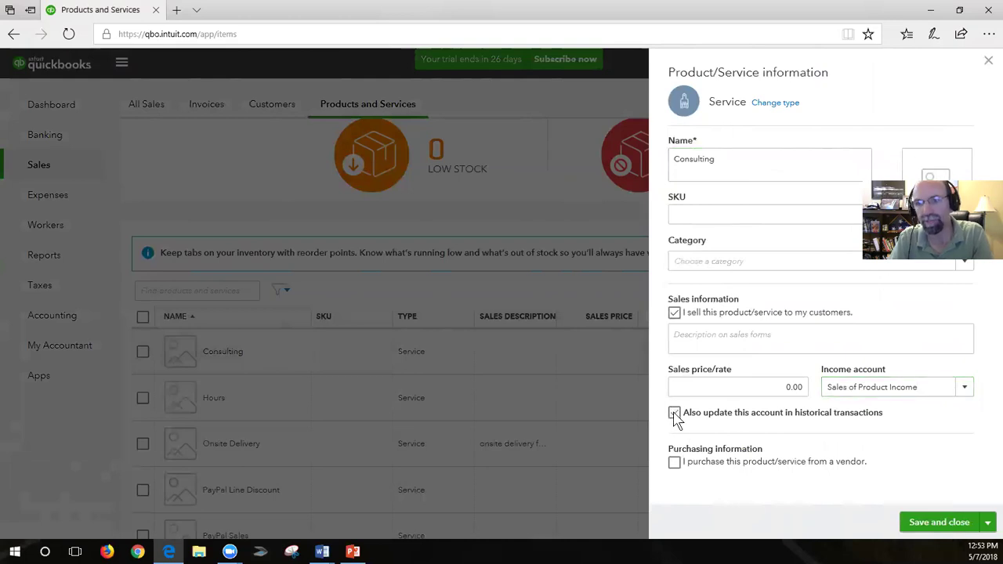
Step: Leave the historical-transactions update unchecked and keep Sales of Product Income selected
click(675, 415)
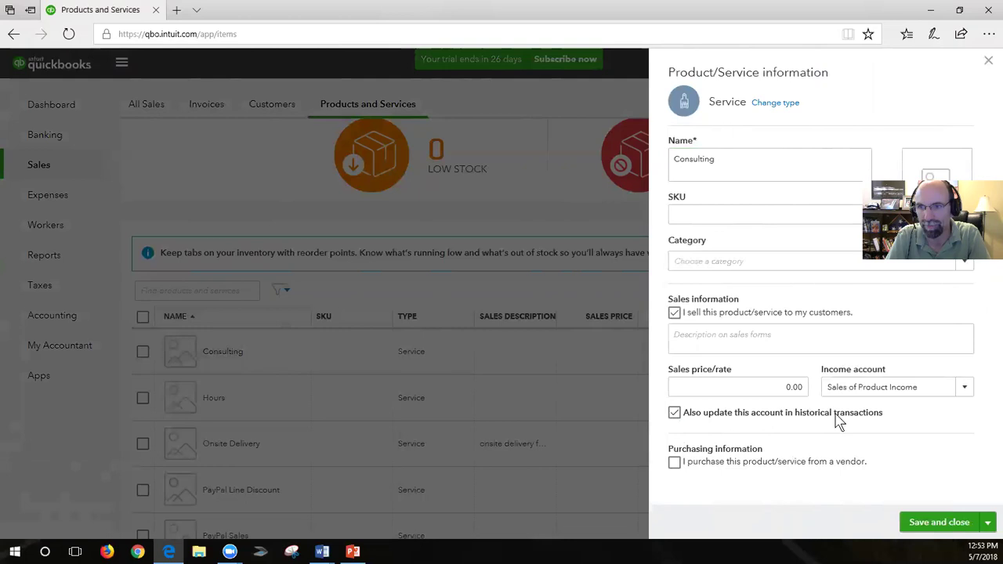
click(675, 413)
click(961, 389)
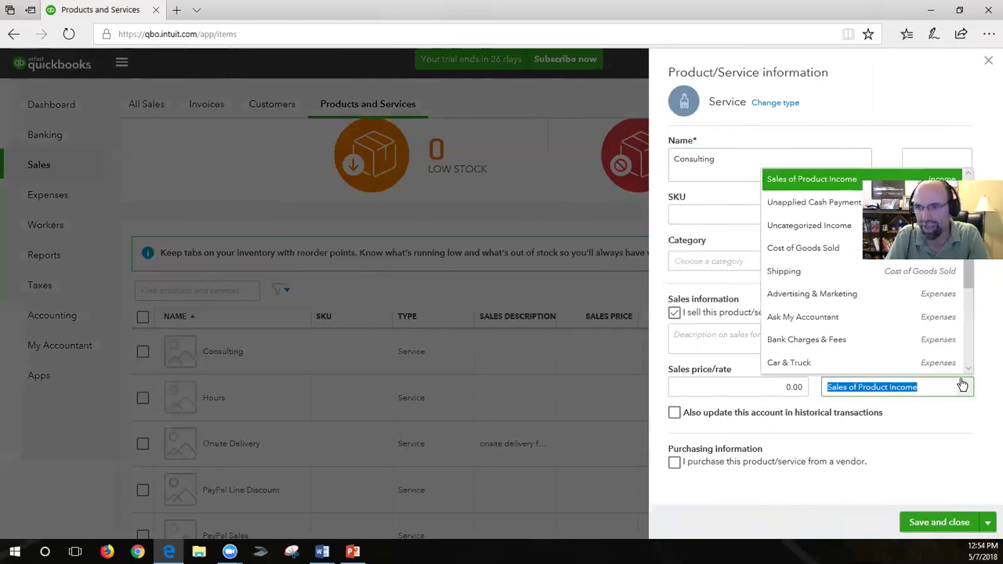
drag(969, 293, 969, 188)
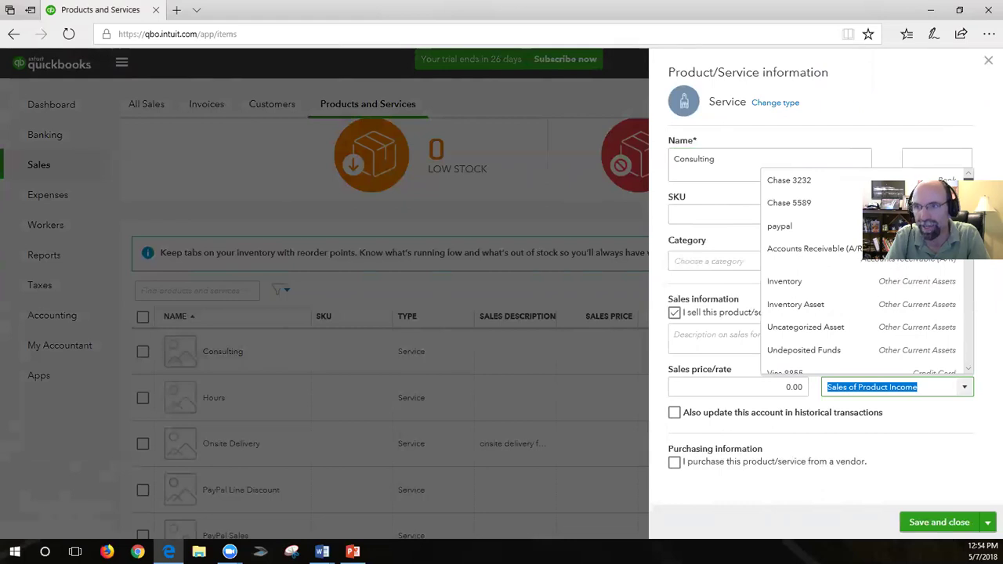
scroll(863, 274, down, 10)
scroll(862, 275, up, 10)
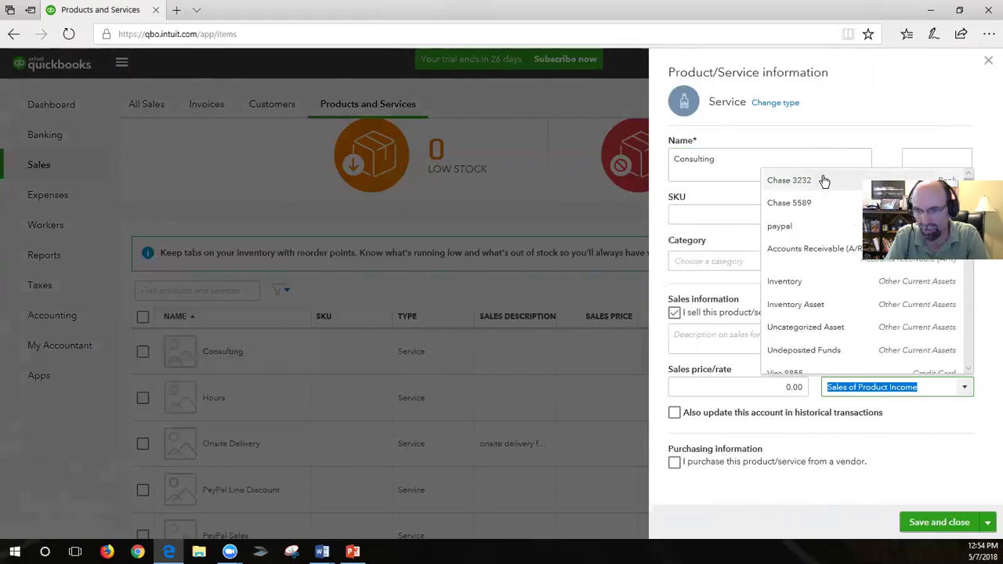
click(895, 428)
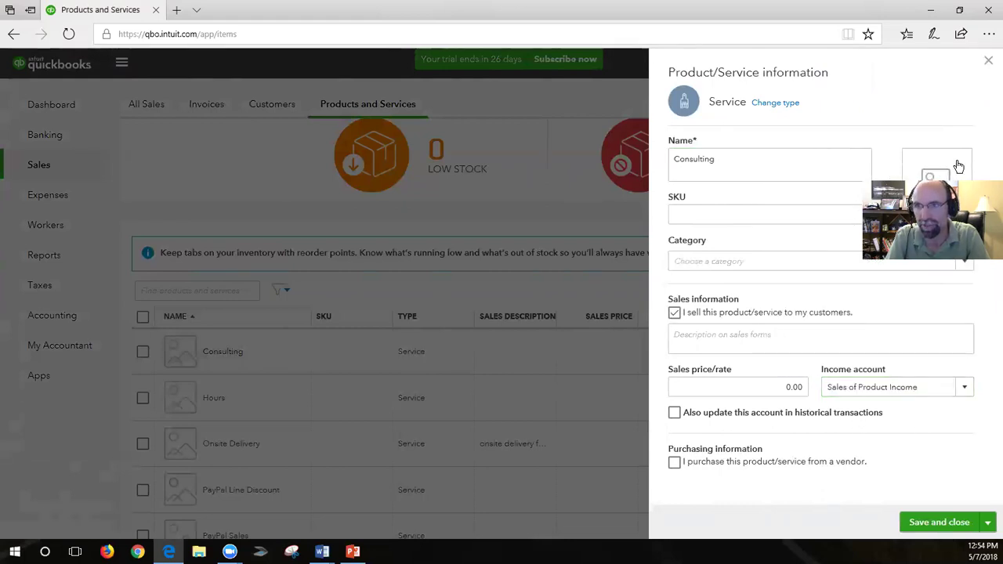
Step: Close the Consulting panel and open an account form from the Chart of Accounts
click(990, 65)
click(57, 321)
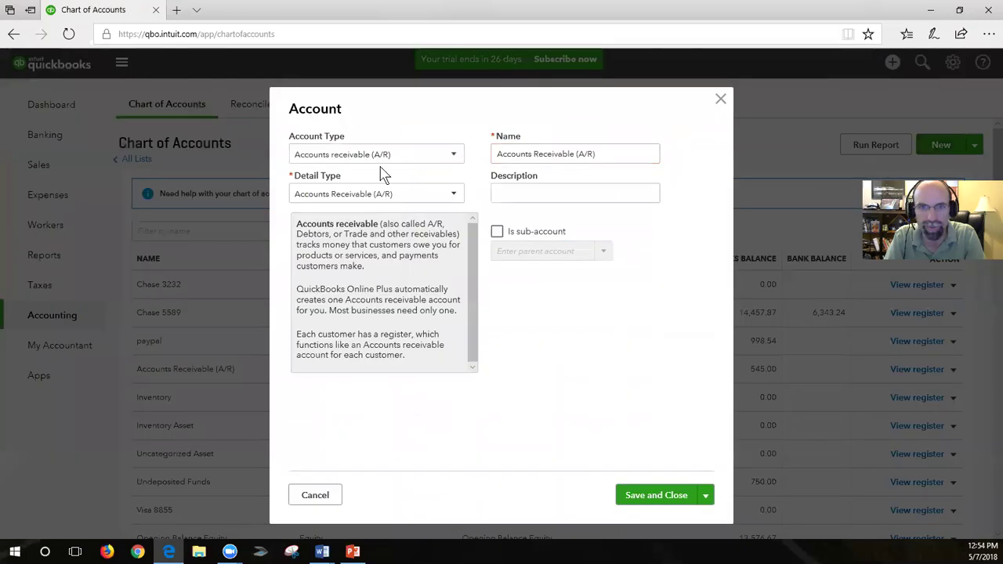
click(381, 156)
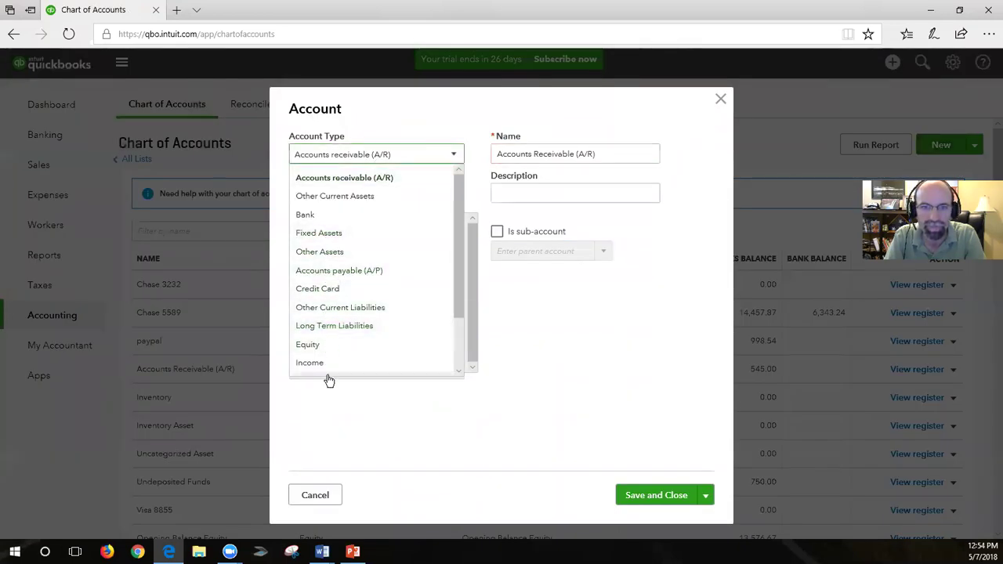
Step: Save a Consulting account of type Income with Service/Fee Income detail, then go to Reports
click(329, 364)
click(390, 195)
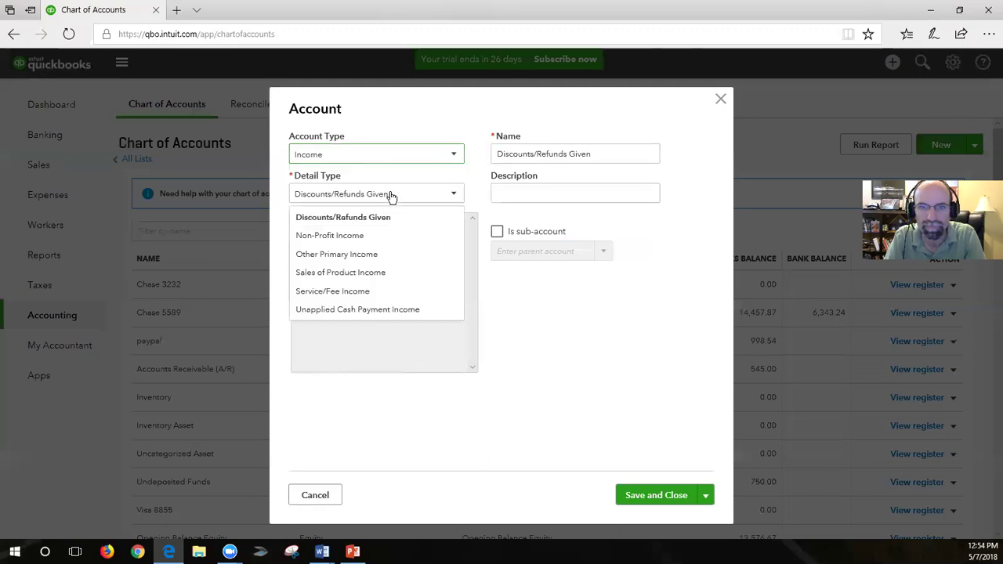
click(345, 290)
triple_click(598, 152)
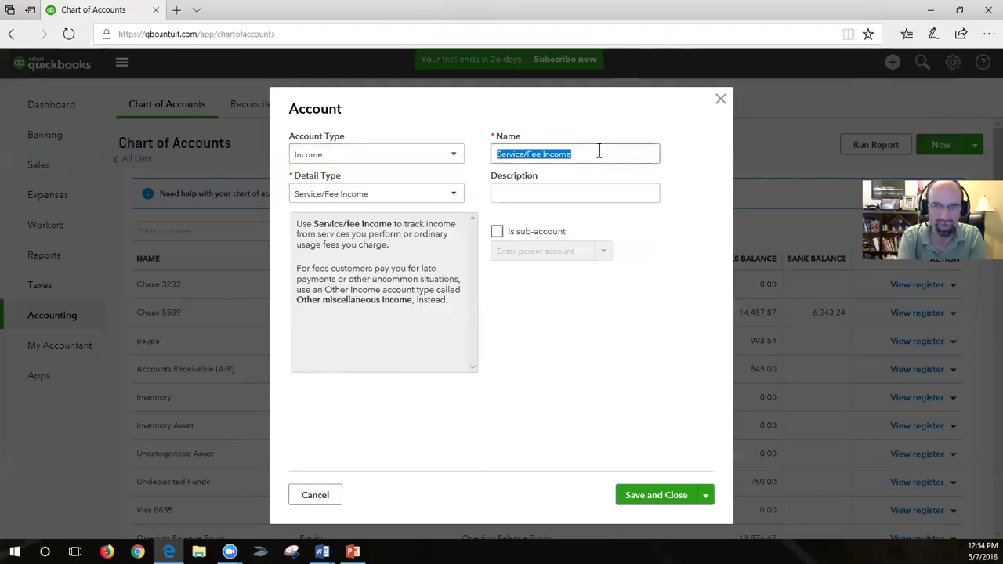
text(Consulting)
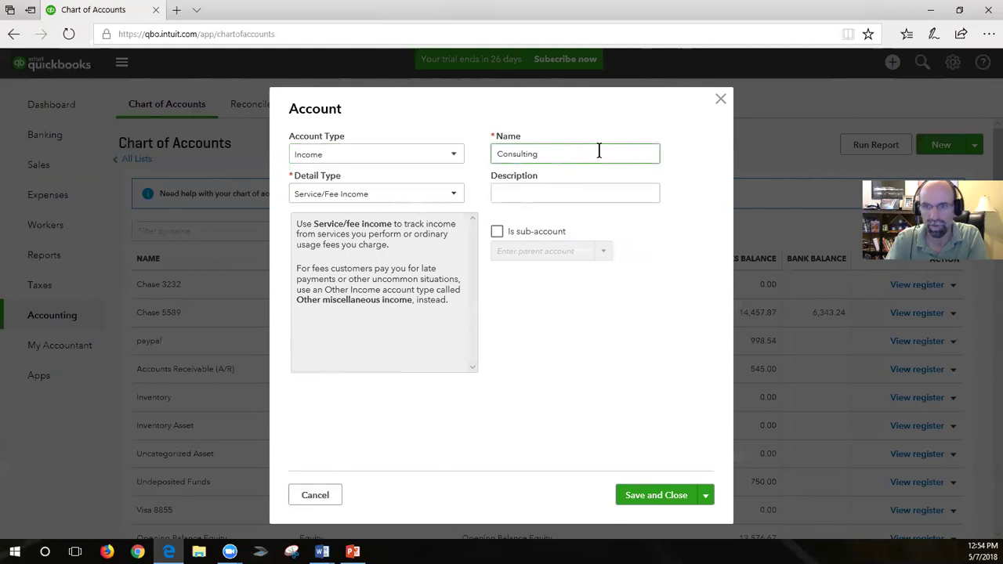
click(653, 497)
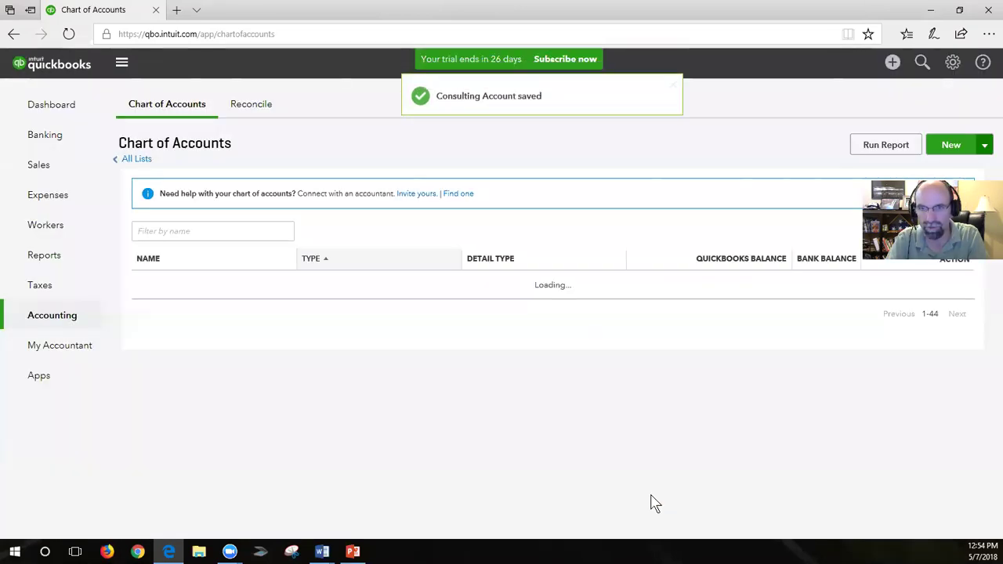
click(47, 261)
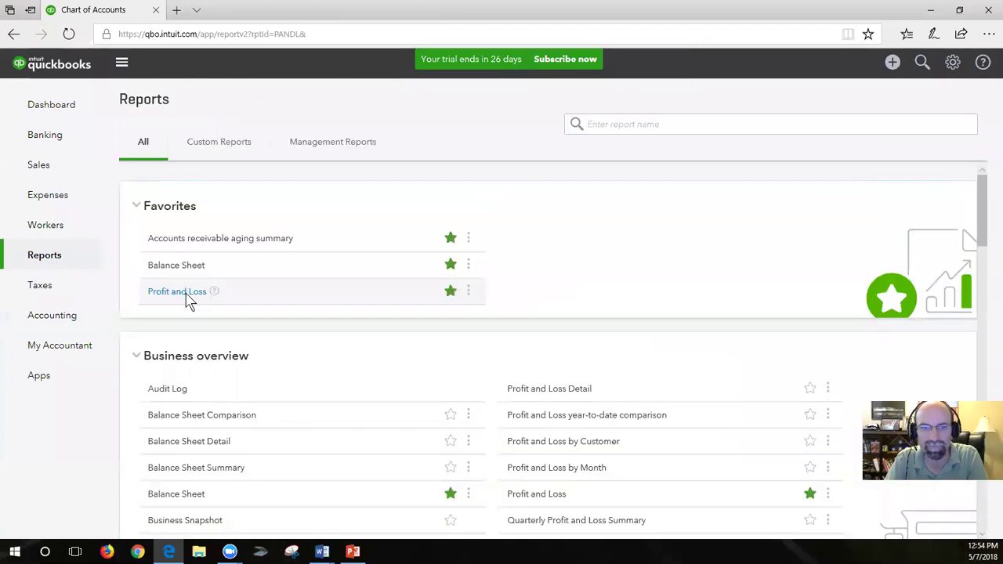
Step: Set the Consulting service's income account to Consulting, also updating historical transactions, and save
click(187, 296)
click(49, 170)
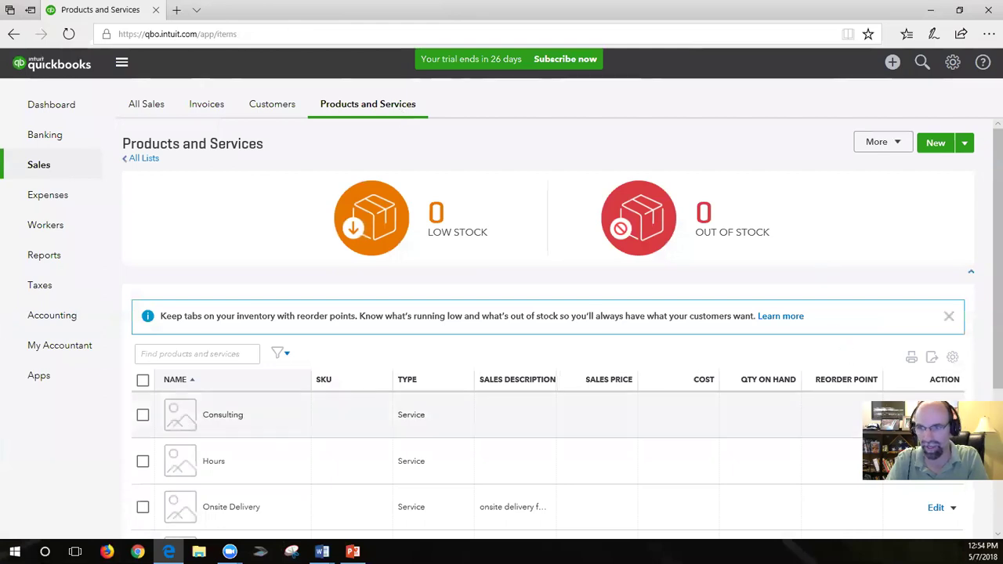
click(936, 415)
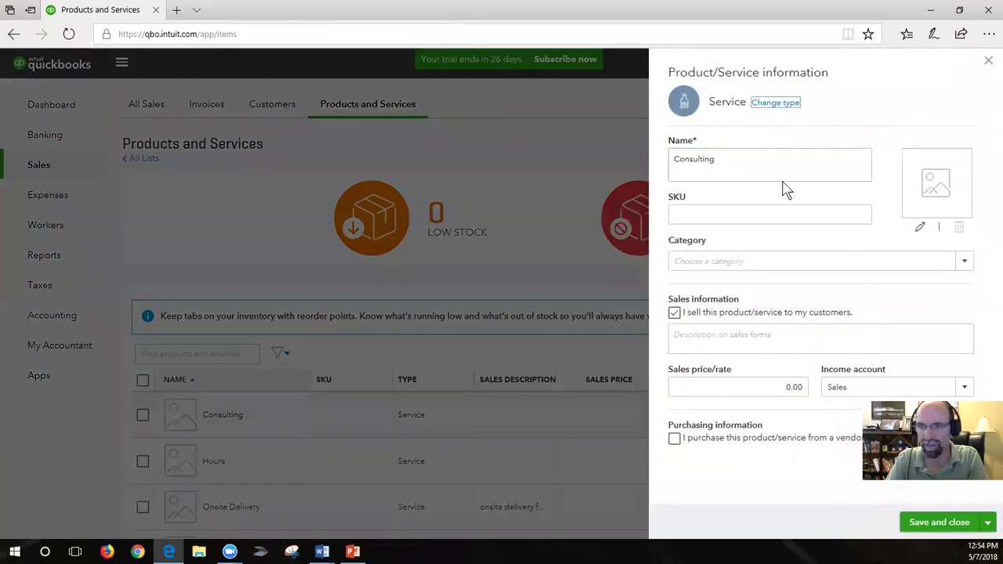
click(963, 387)
scroll(871, 340, up, 3)
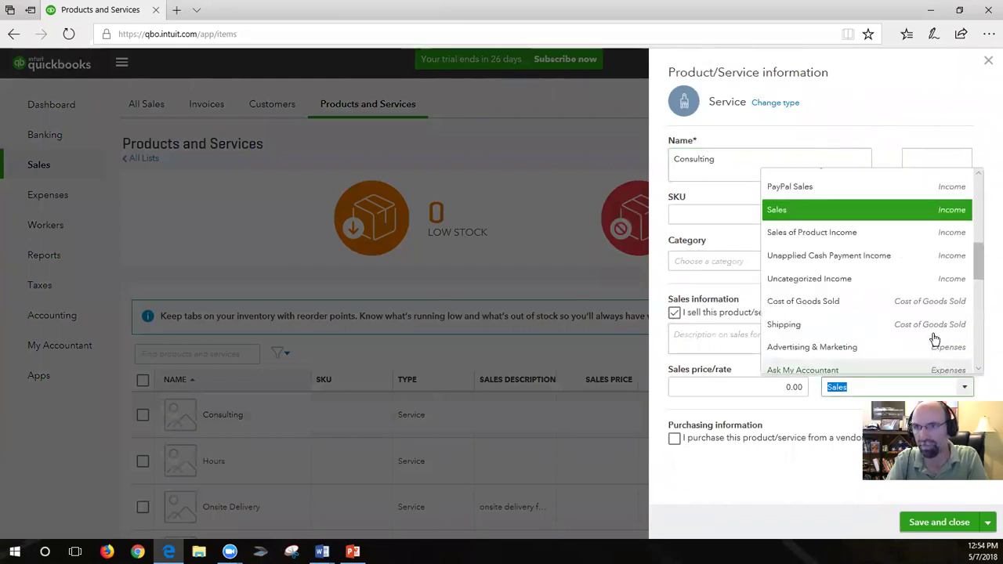
click(809, 206)
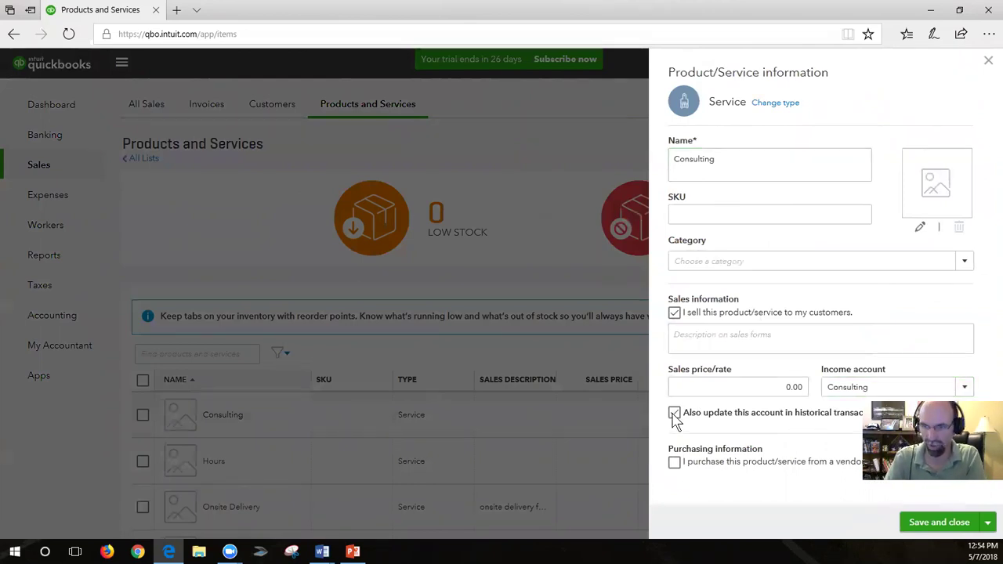
click(675, 413)
click(939, 523)
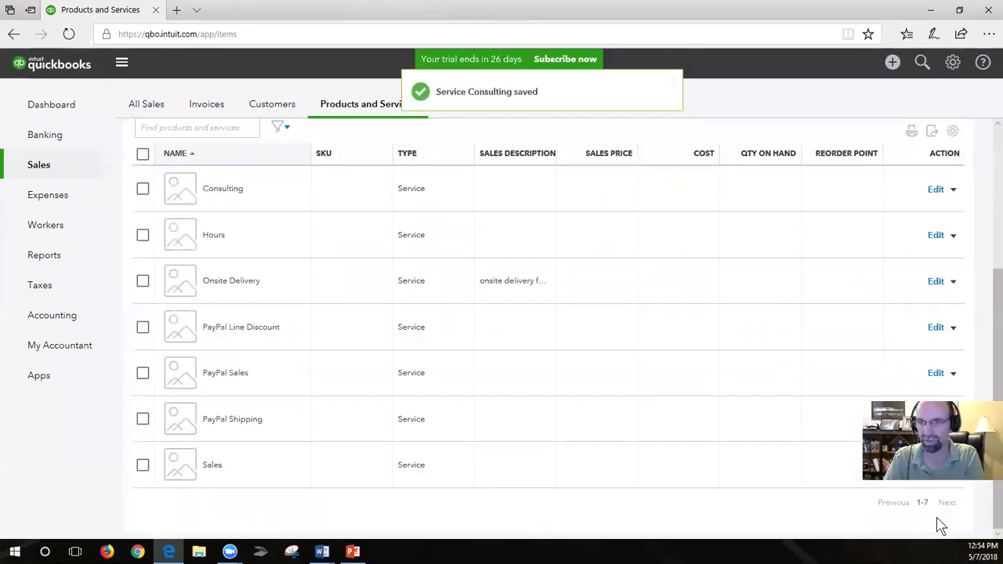
Step: Open the Profit and Loss report to see the $2,500.00 Consulting income
click(36, 267)
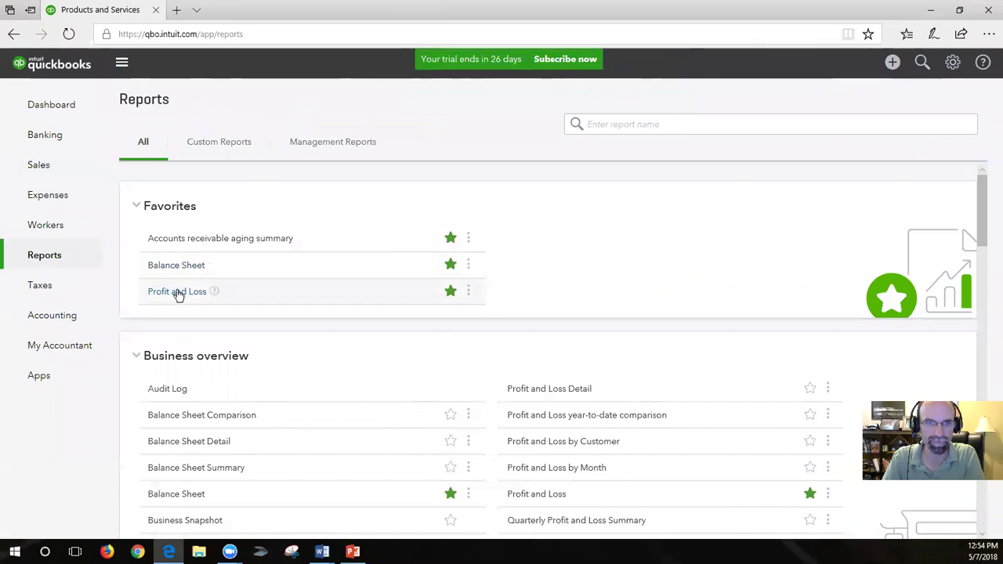
click(178, 292)
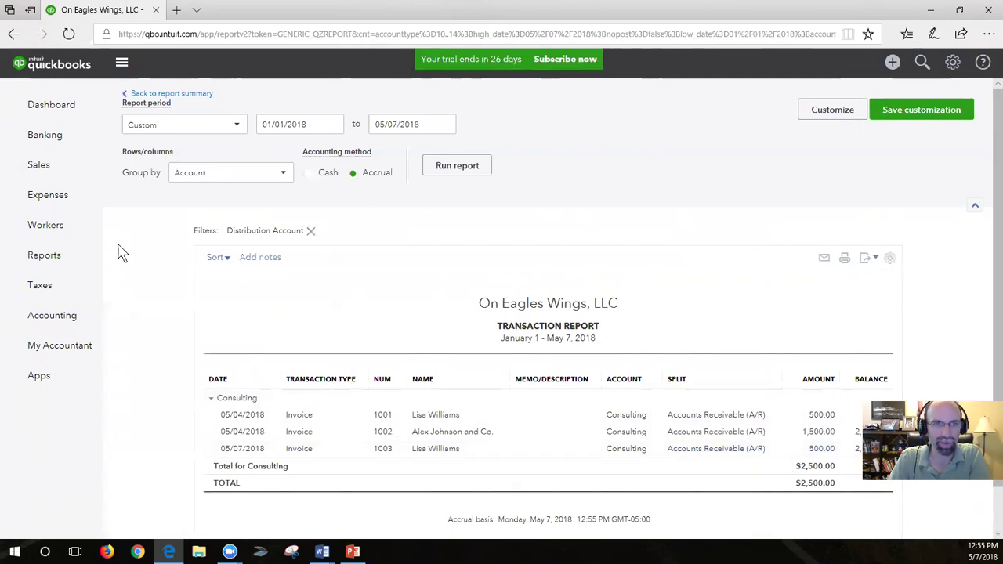
Step: Go to the Chart of Accounts and scroll through the existing accounts
click(52, 316)
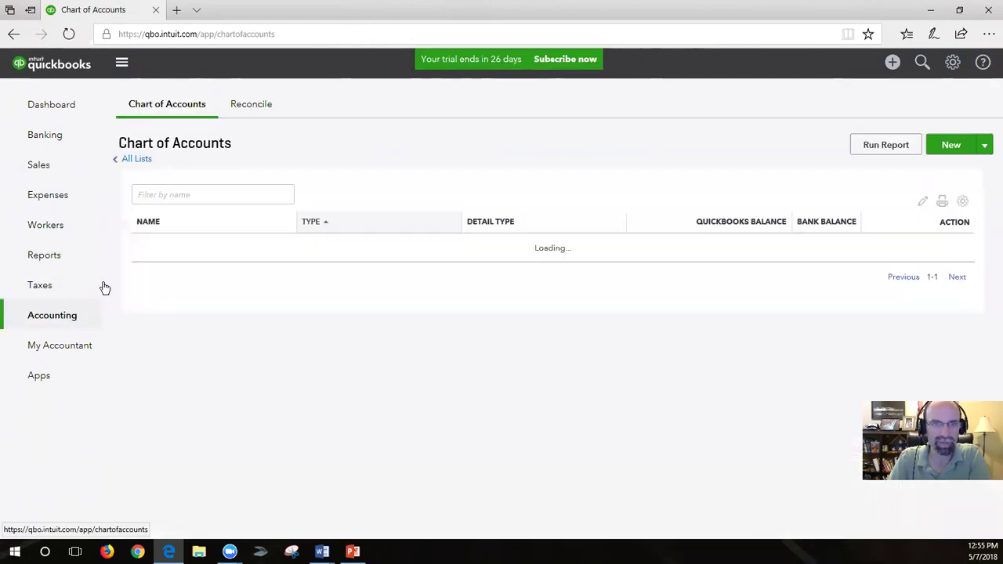
scroll(510, 384, down, 1)
scroll(532, 392, down, 12)
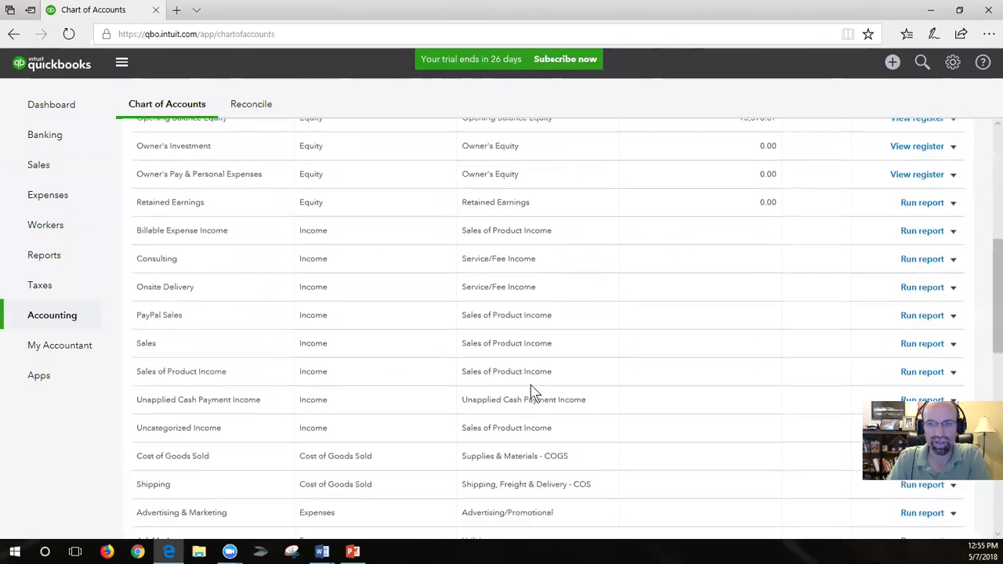
scroll(530, 383, down, 3)
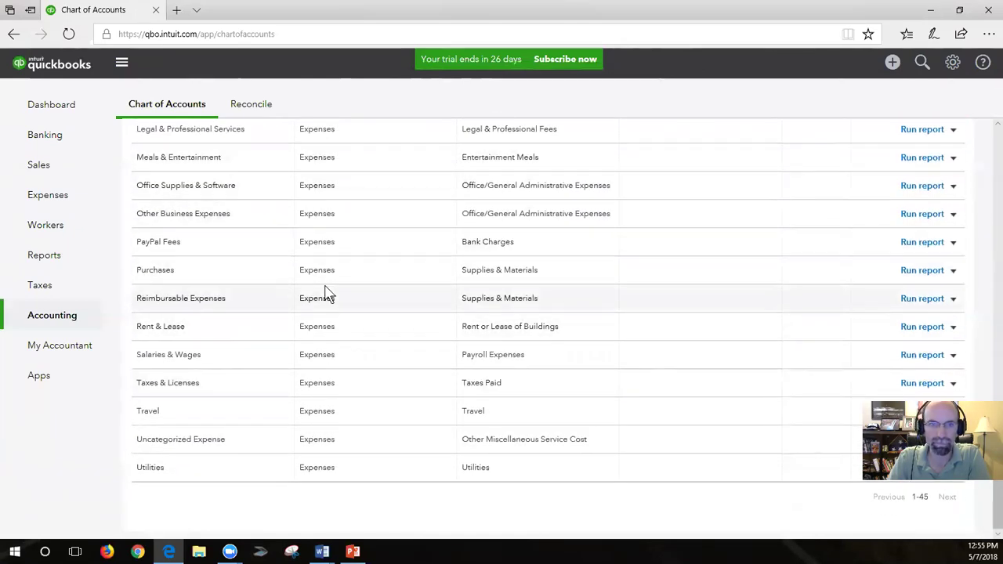
scroll(329, 298, up, 15)
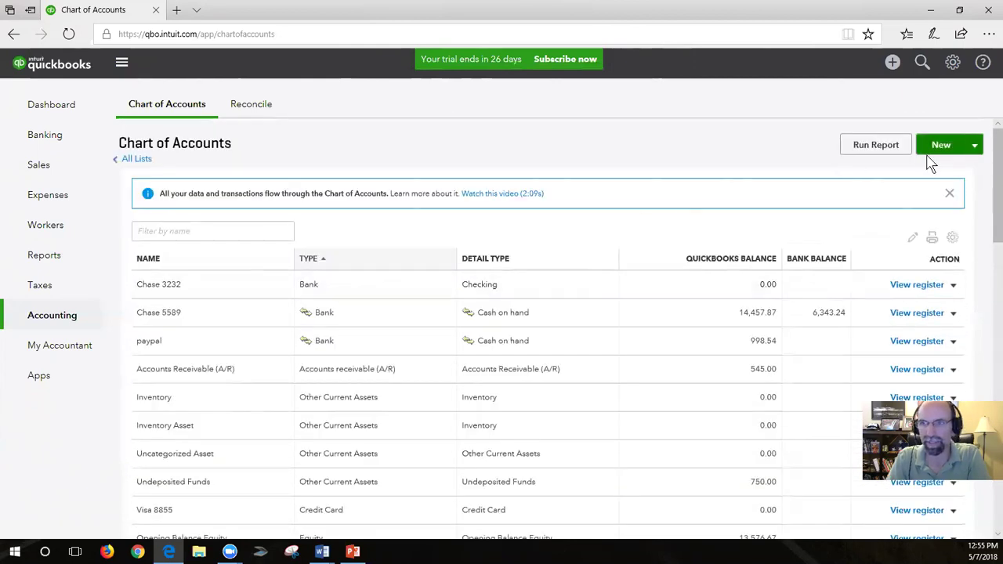
Step: Start a new Expenses account and browse its detail types, defaulting to Advertising/Promotional
click(928, 152)
click(430, 163)
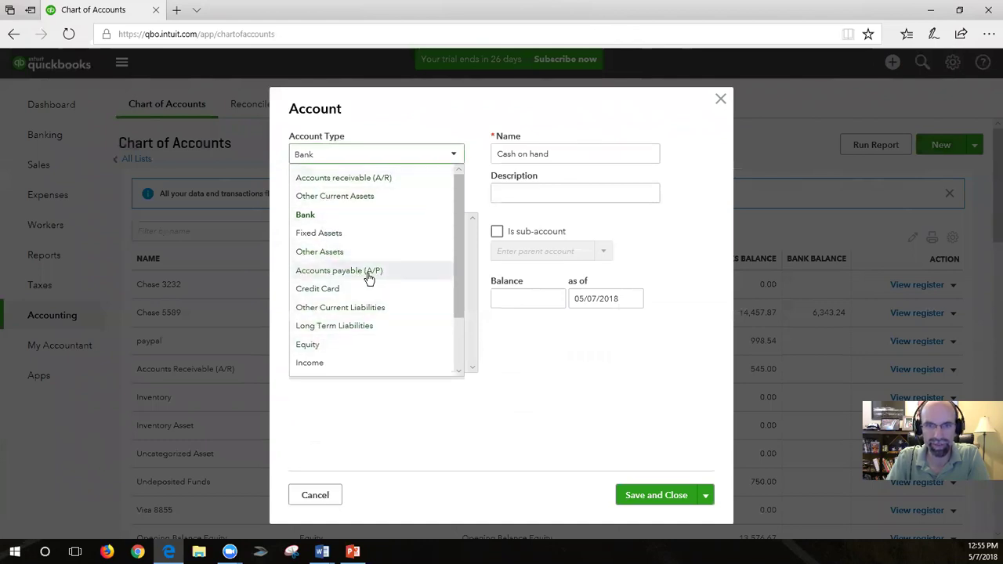
scroll(367, 277, down, 2)
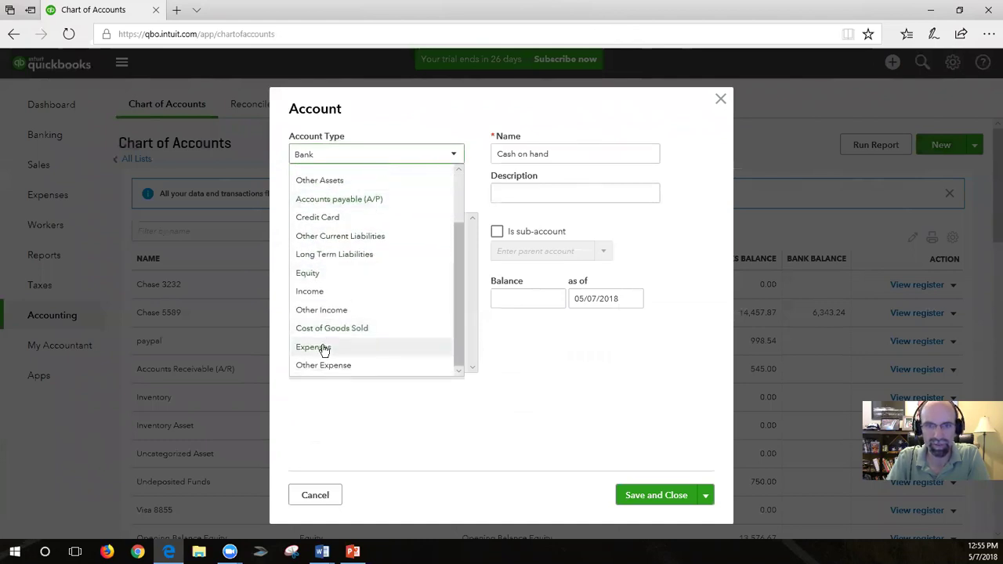
click(324, 348)
click(331, 196)
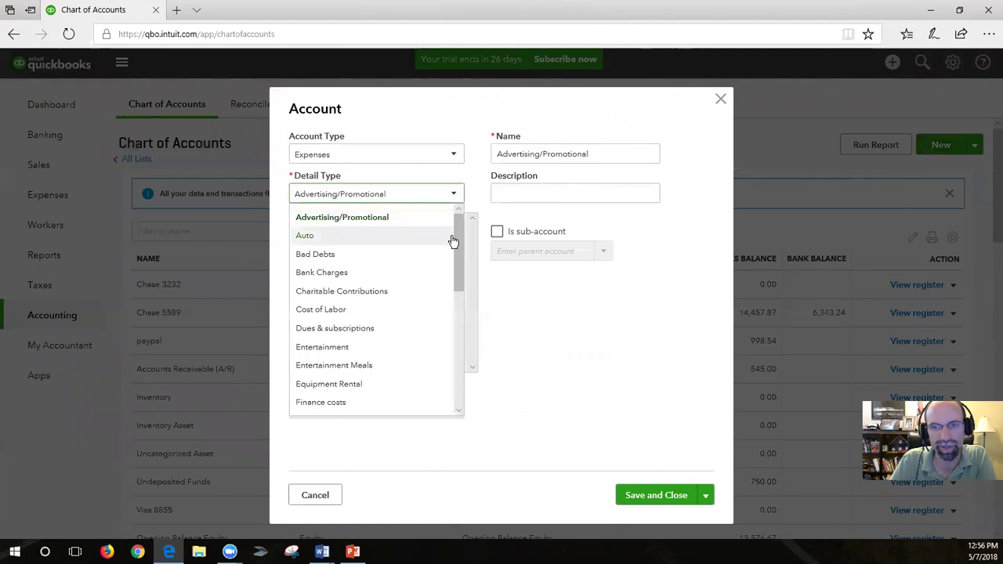
scroll(456, 249, down, 5)
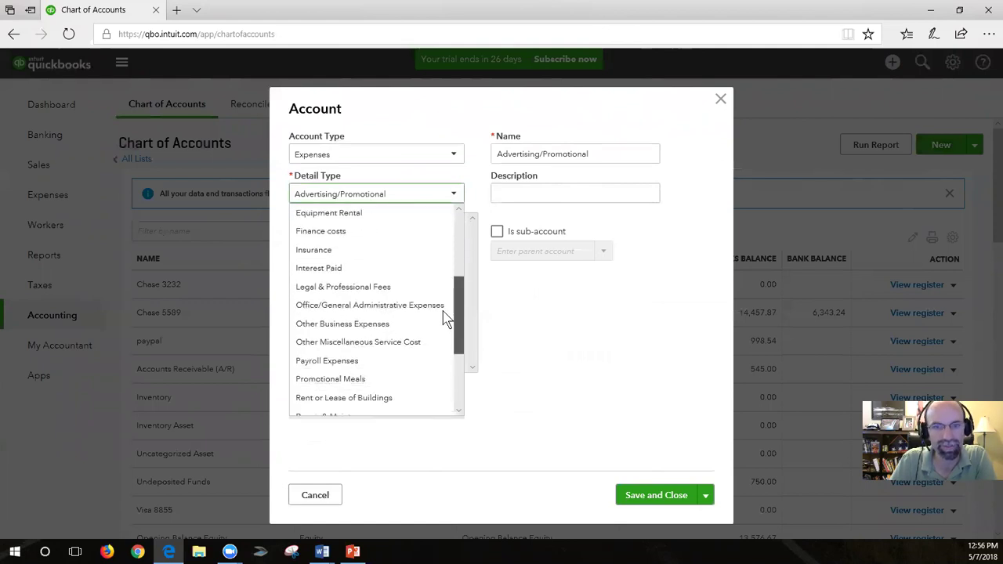
scroll(443, 326, down, 3)
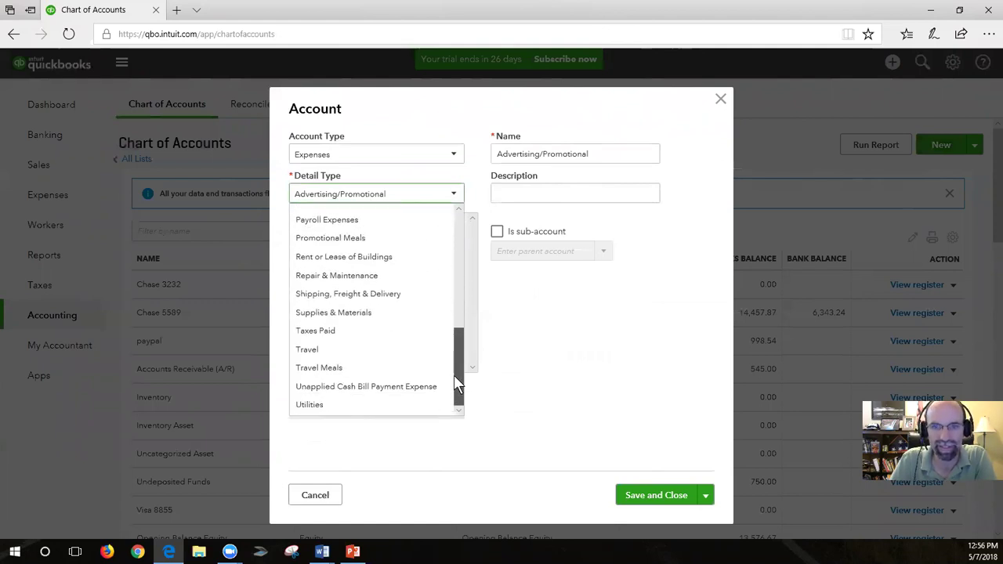
drag(454, 385, 451, 238)
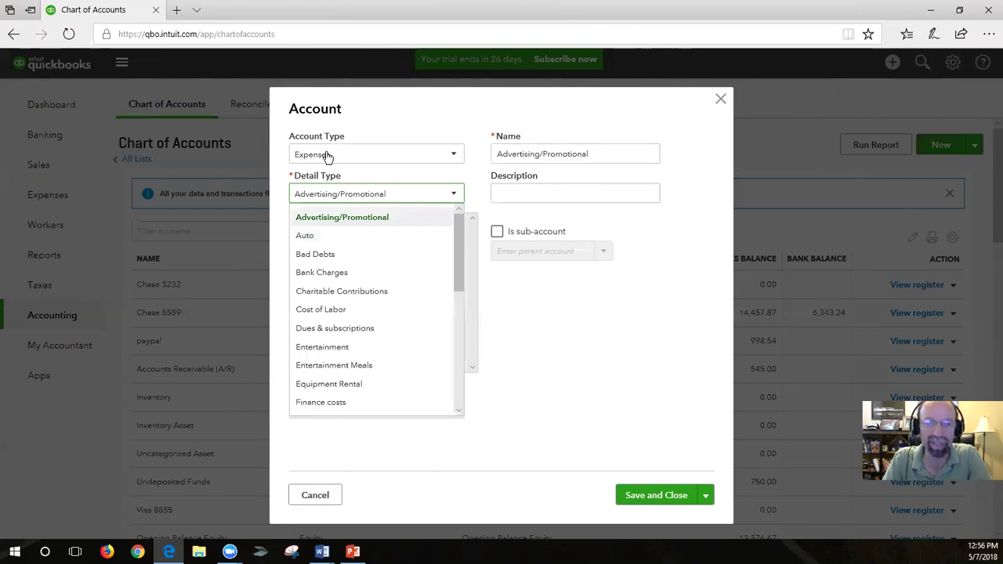
Step: Name the new expense account Software, set detail type Dues & subscriptions, and save it
click(338, 221)
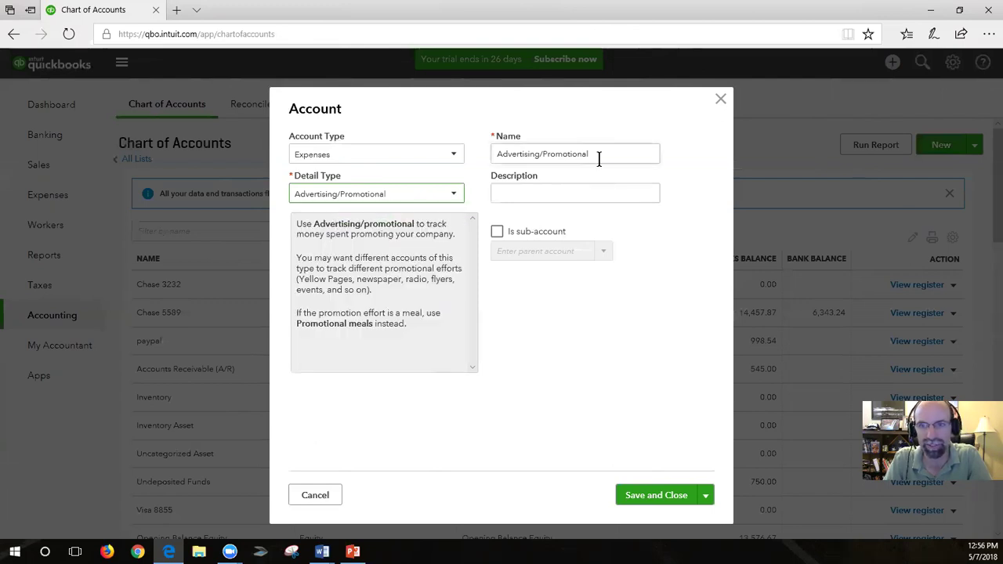
drag(598, 157, 496, 155)
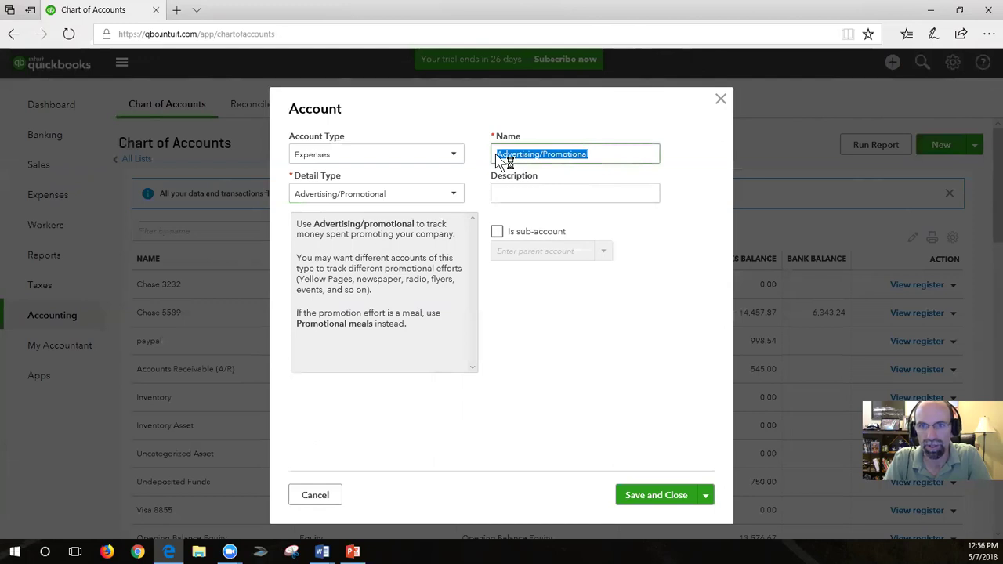
key(BackSpace)
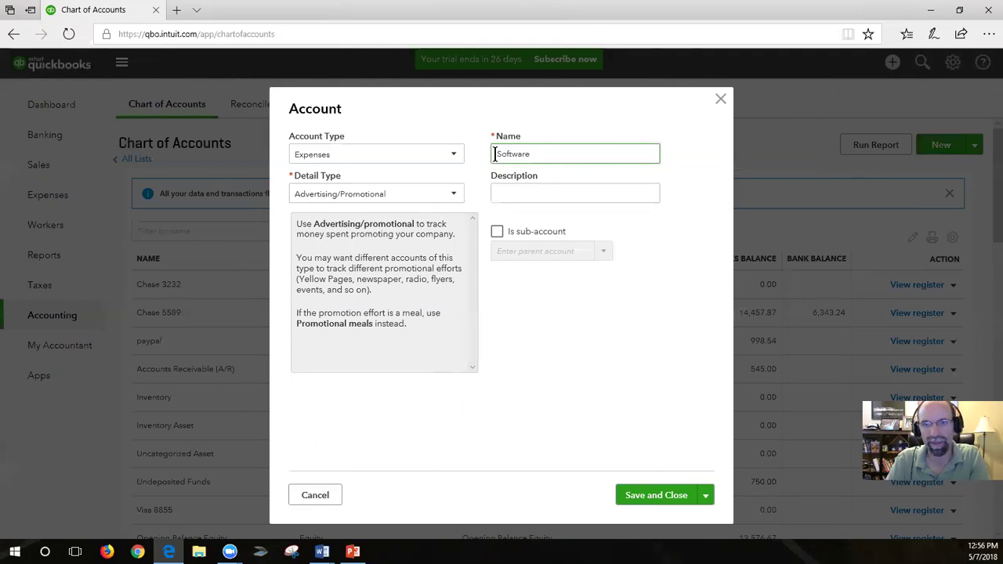
click(410, 200)
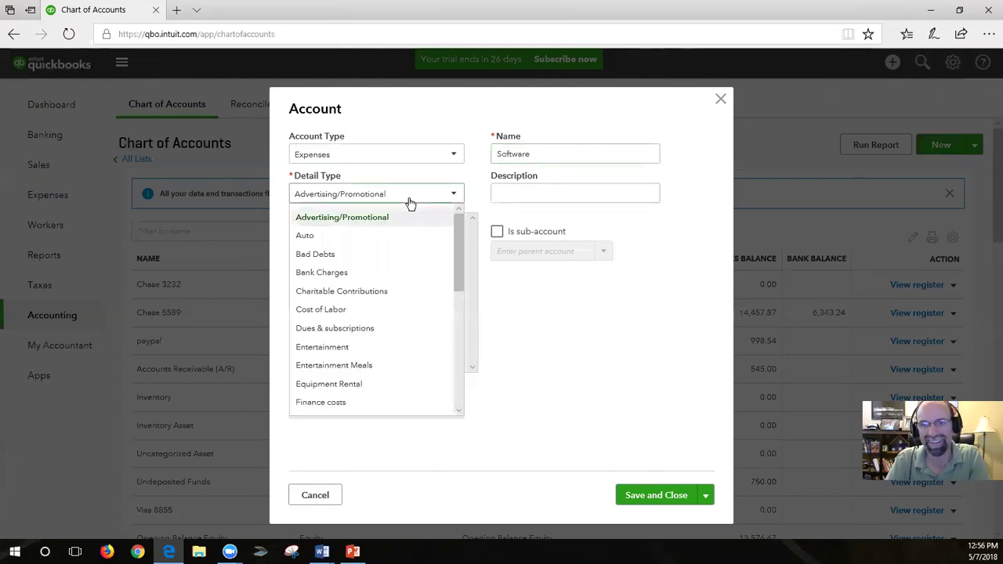
click(366, 330)
drag(607, 149, 470, 162)
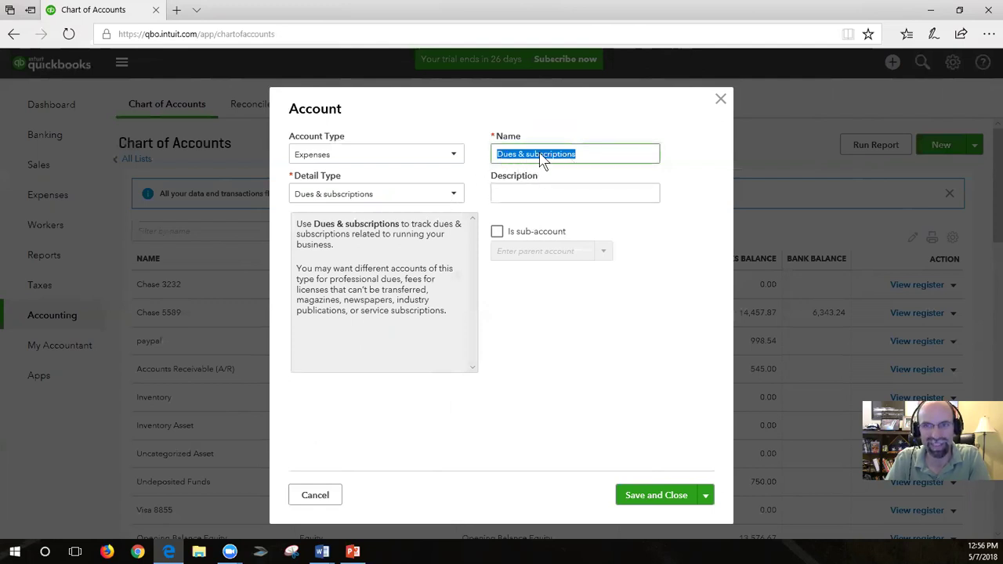
key(BackSpace)
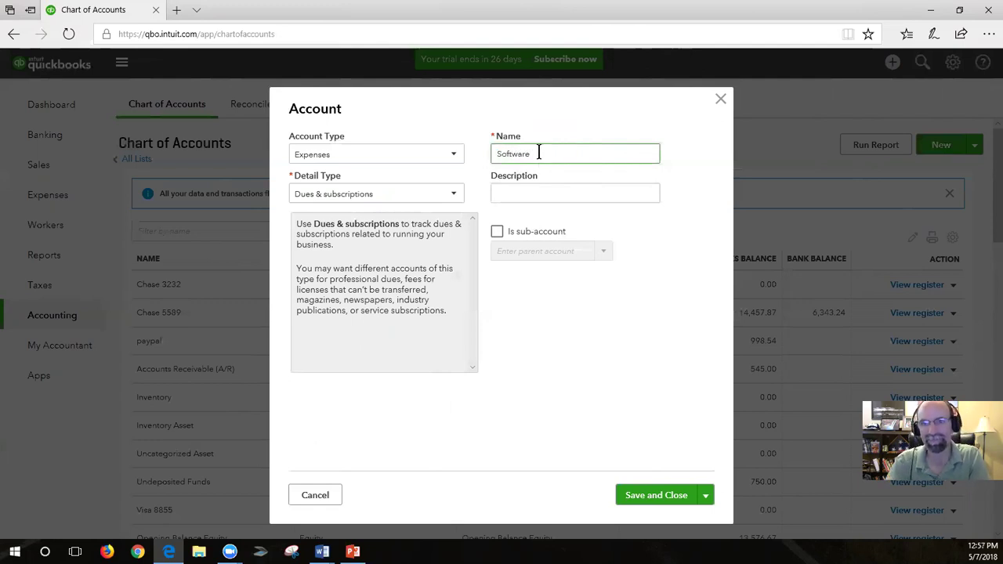
click(667, 499)
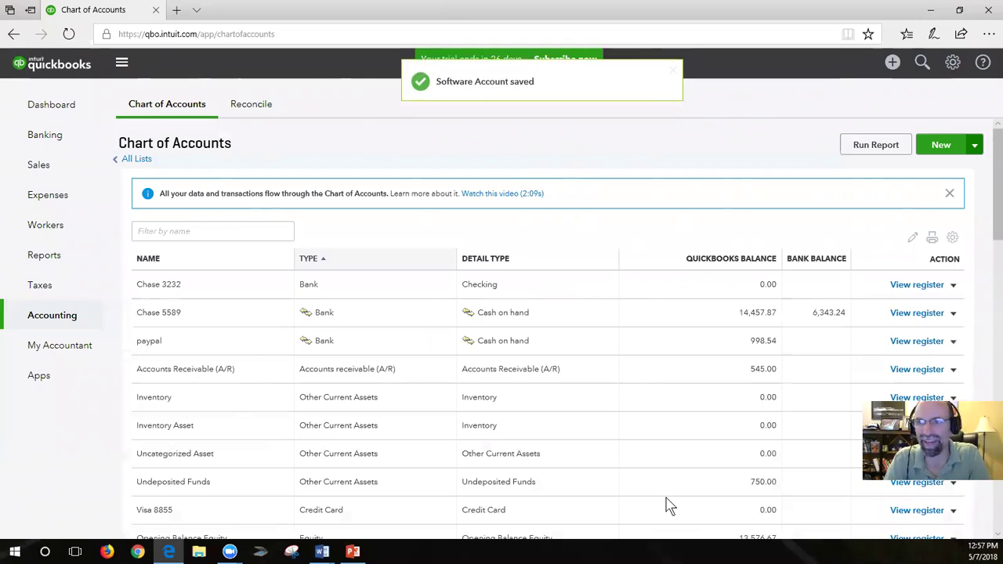
Step: Start a new expense and add Google as a new vendor payee
click(892, 62)
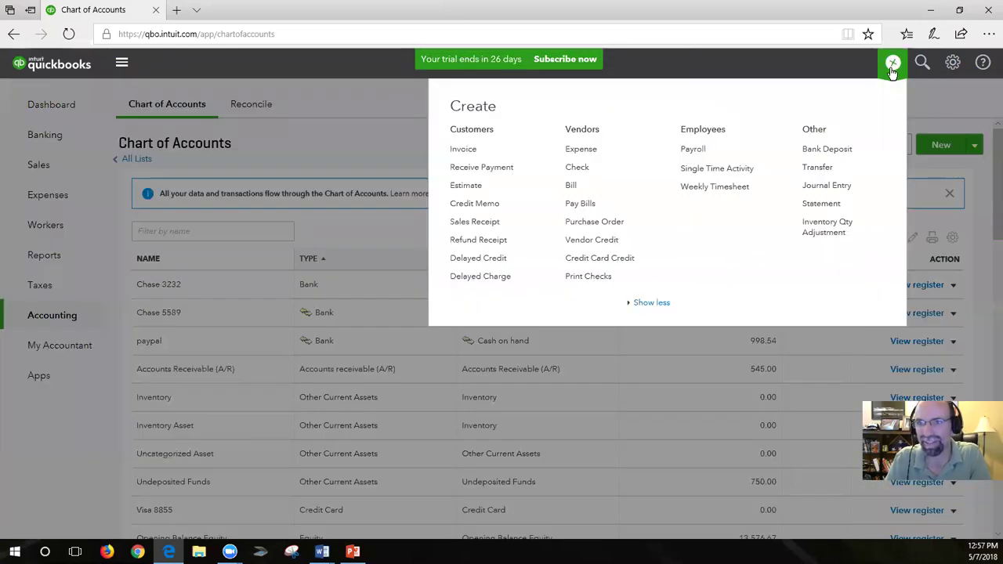
click(590, 149)
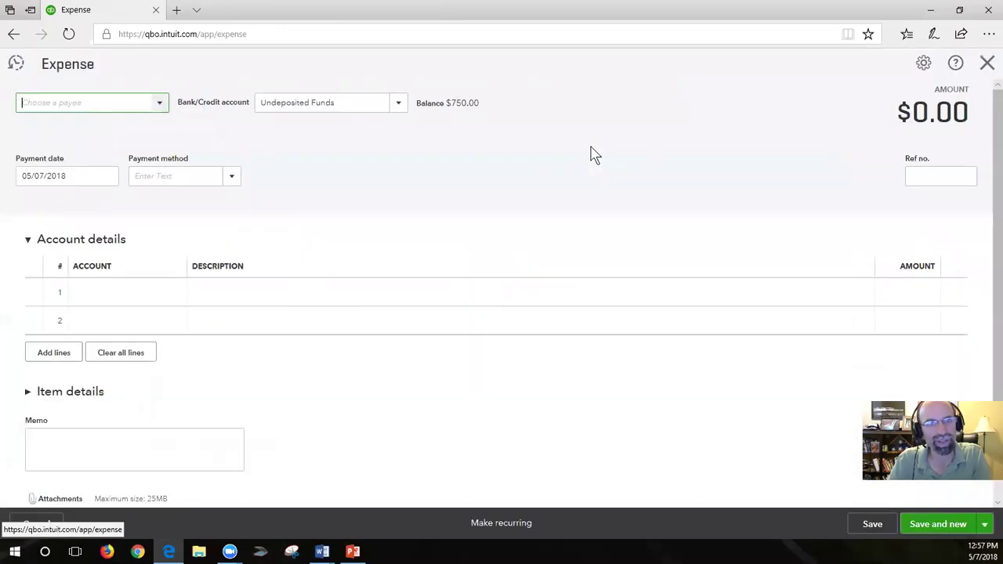
click(109, 104)
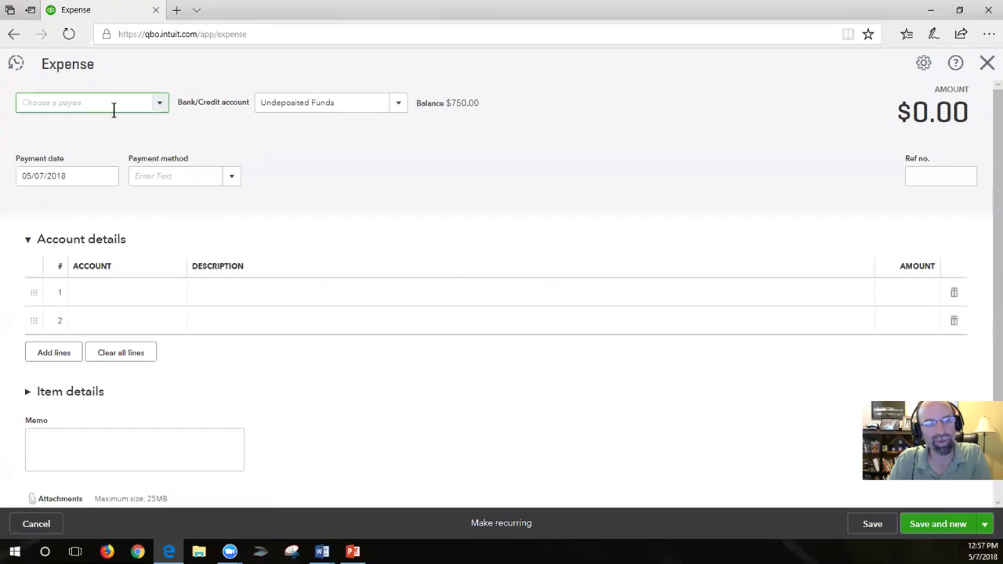
text(Google)
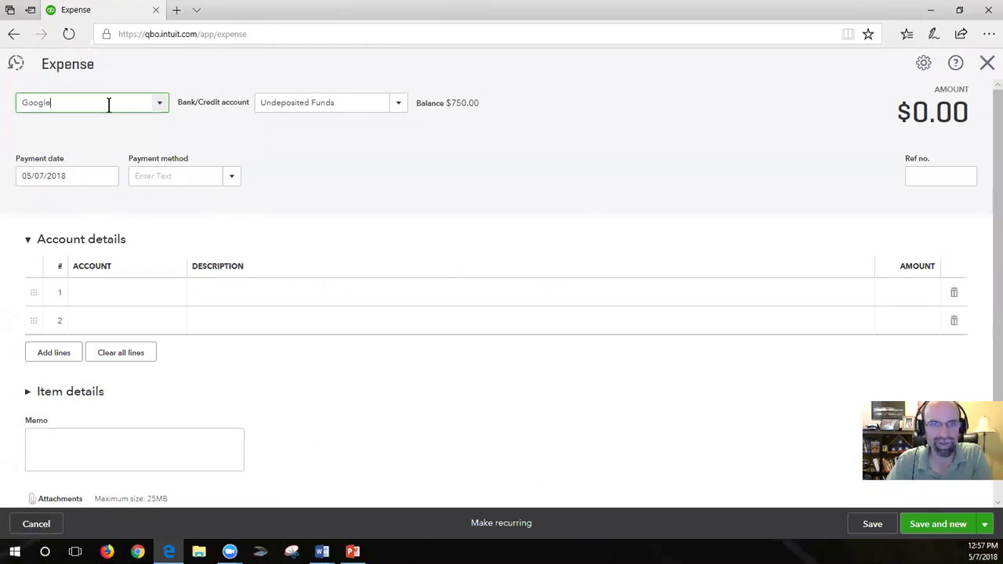
key(Return)
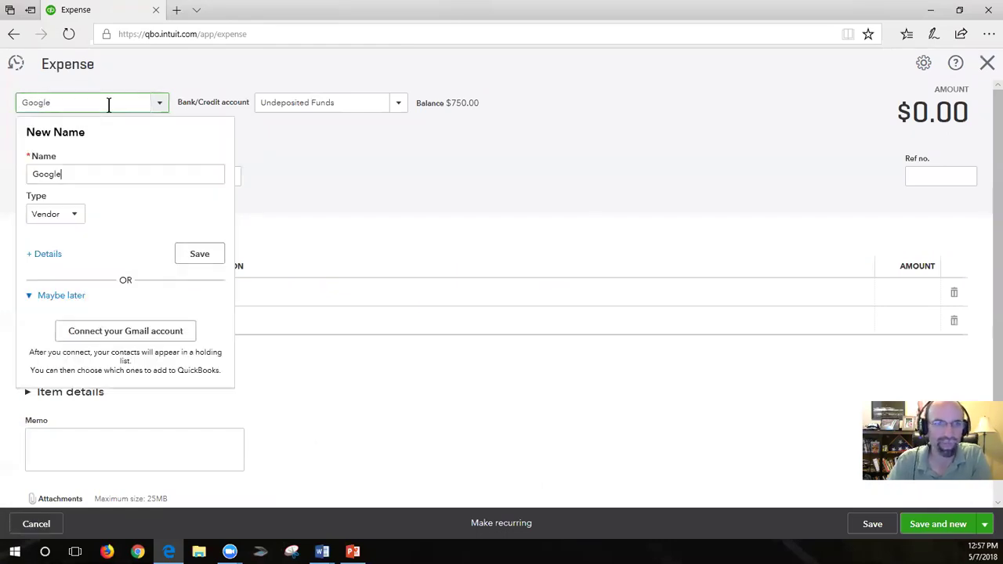
click(192, 259)
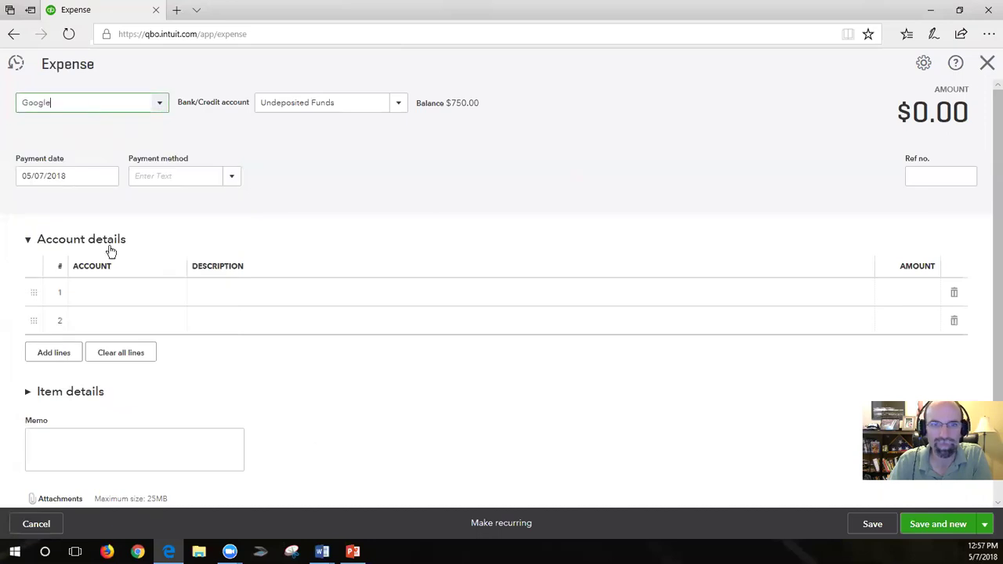
Step: Charge 35.99 to the Software account on the first line, then save and close
click(118, 292)
text(sof)
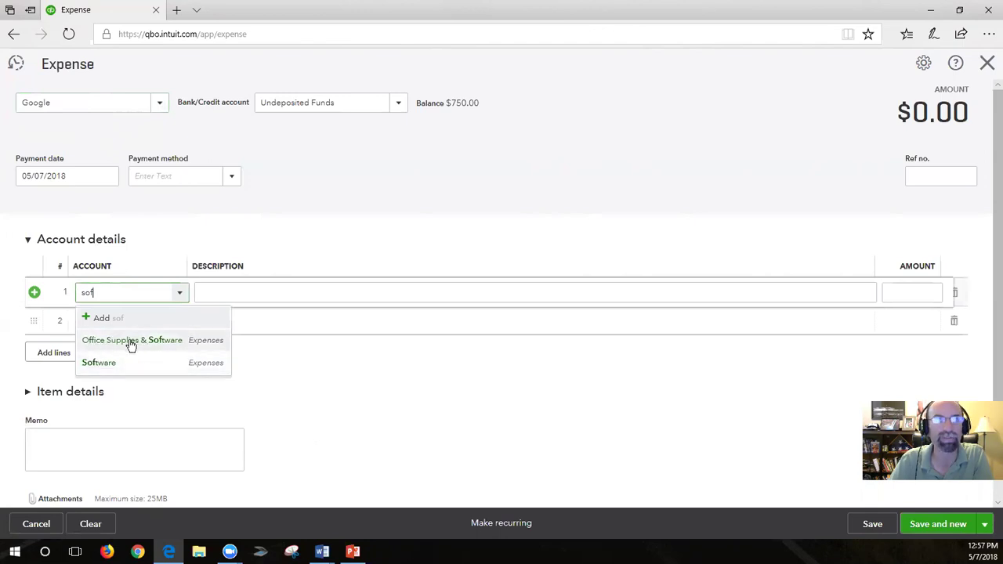
click(102, 363)
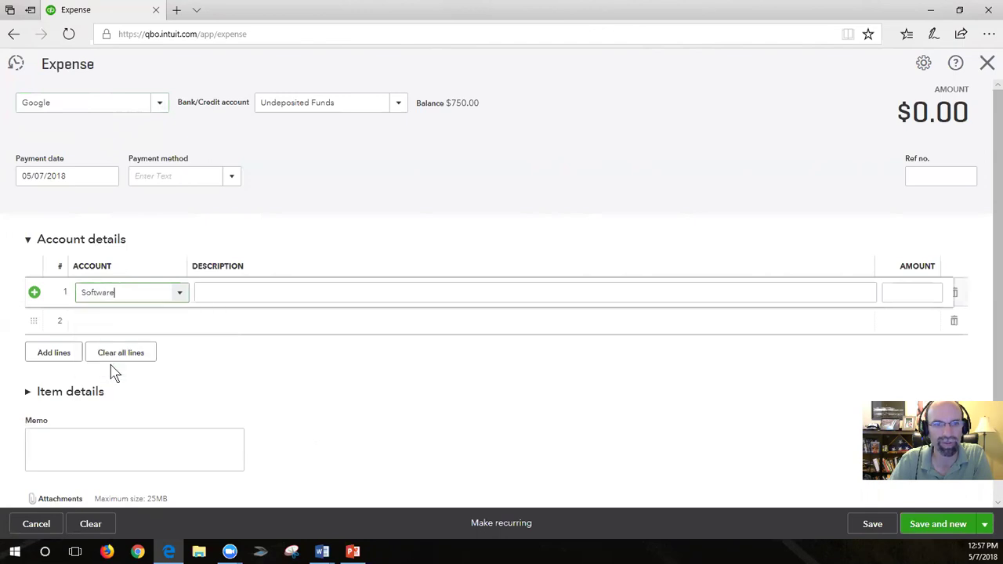
click(925, 295)
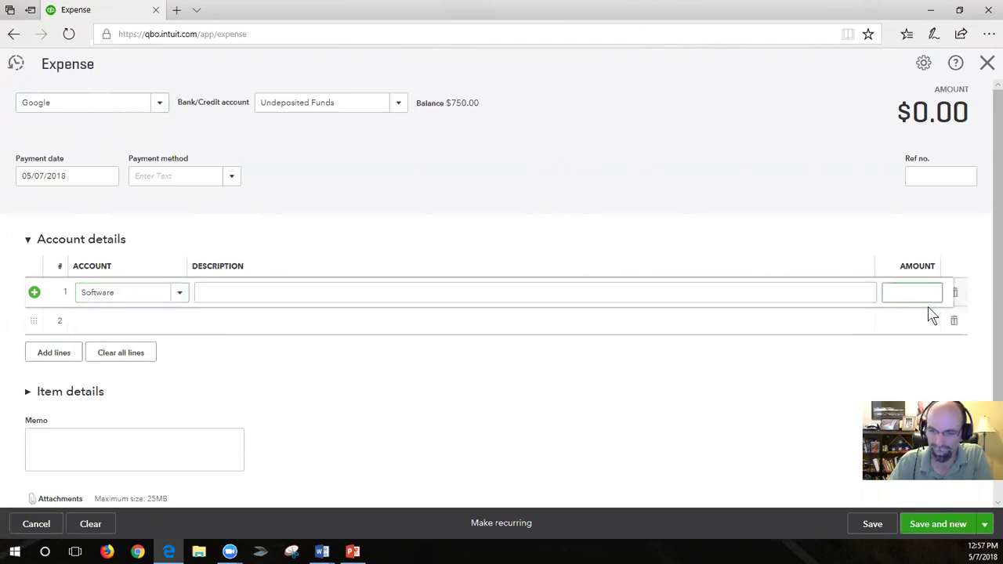
text(35.99)
key(Tab)
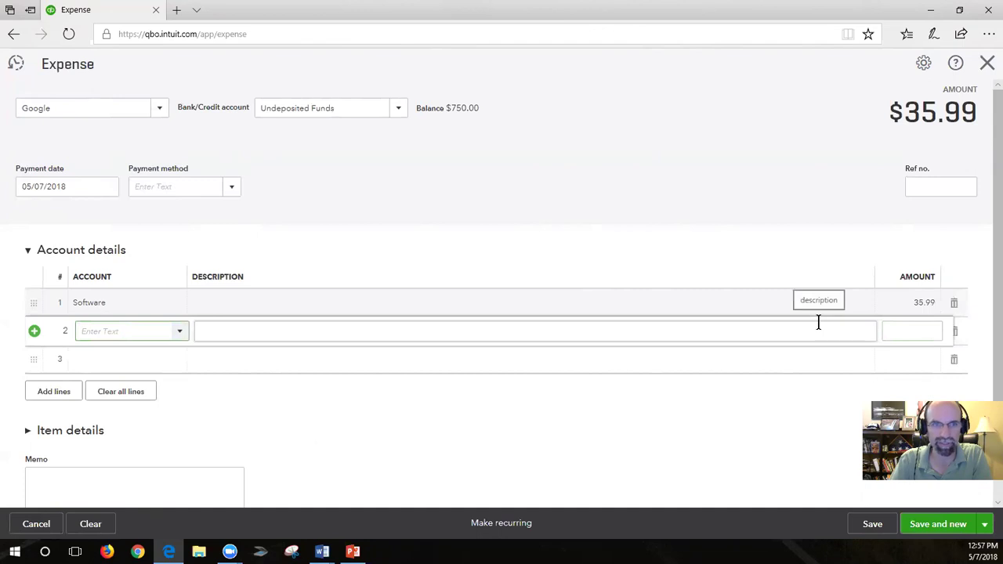
click(985, 524)
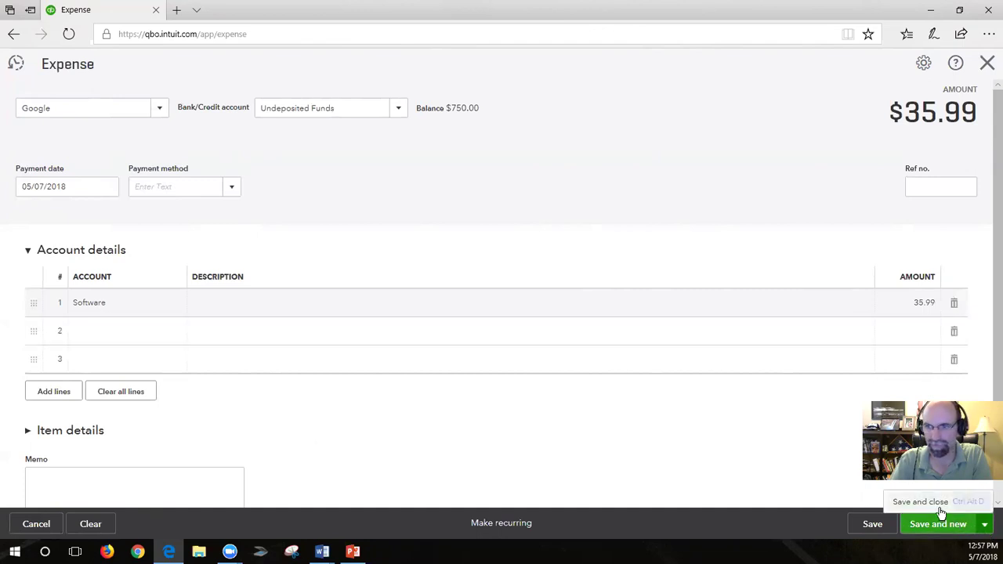
click(939, 507)
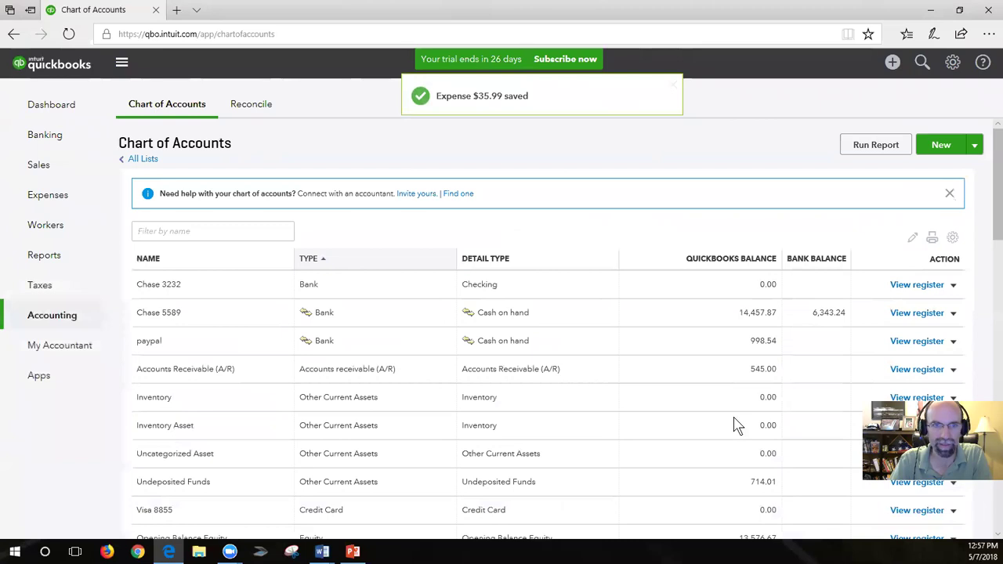
Step: Edit the Office Supplies & Software account, delete '& Software' from its name, and save
click(238, 231)
scroll(343, 340, down, 9)
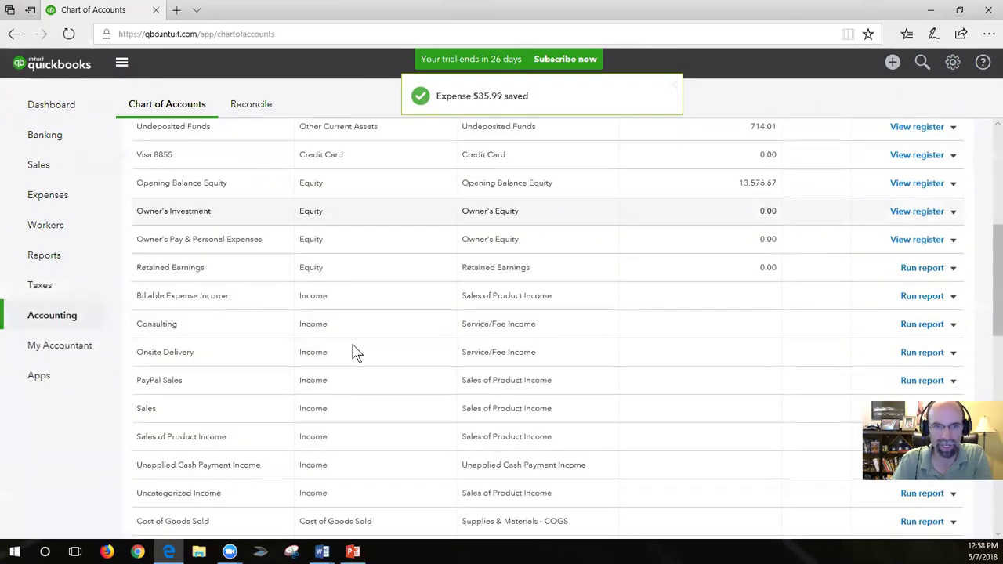
scroll(353, 351, down, 4)
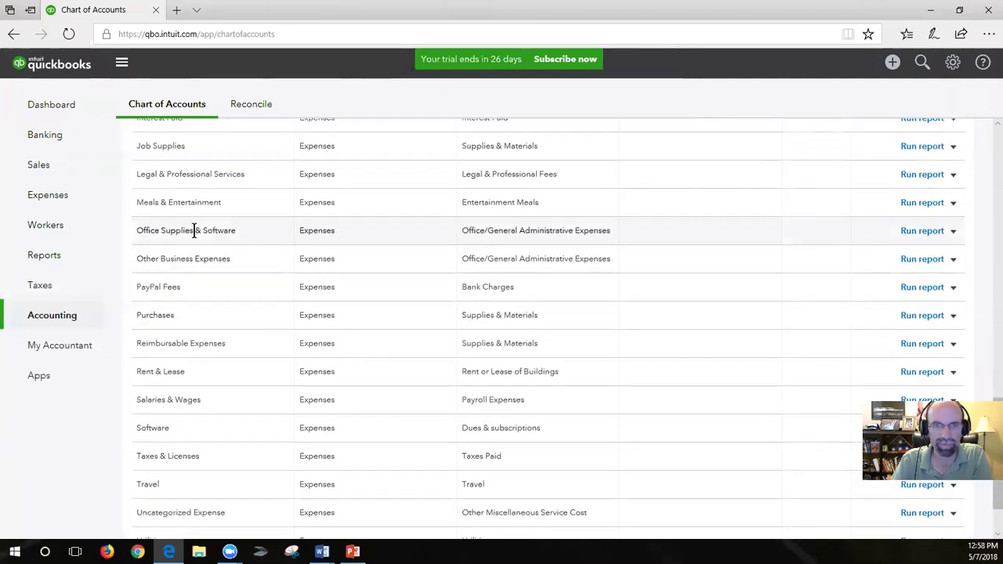
click(953, 232)
click(916, 250)
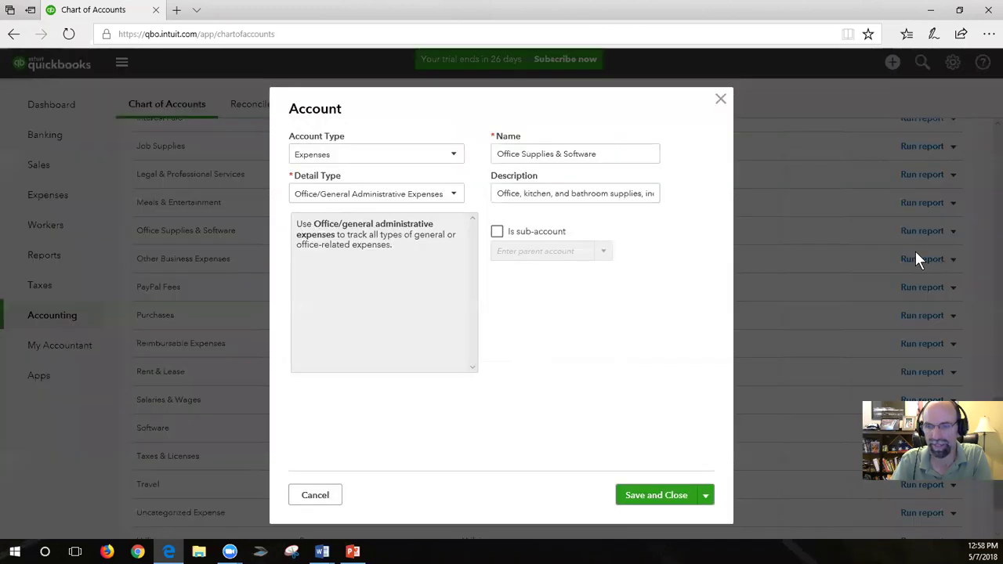
drag(555, 153, 629, 169)
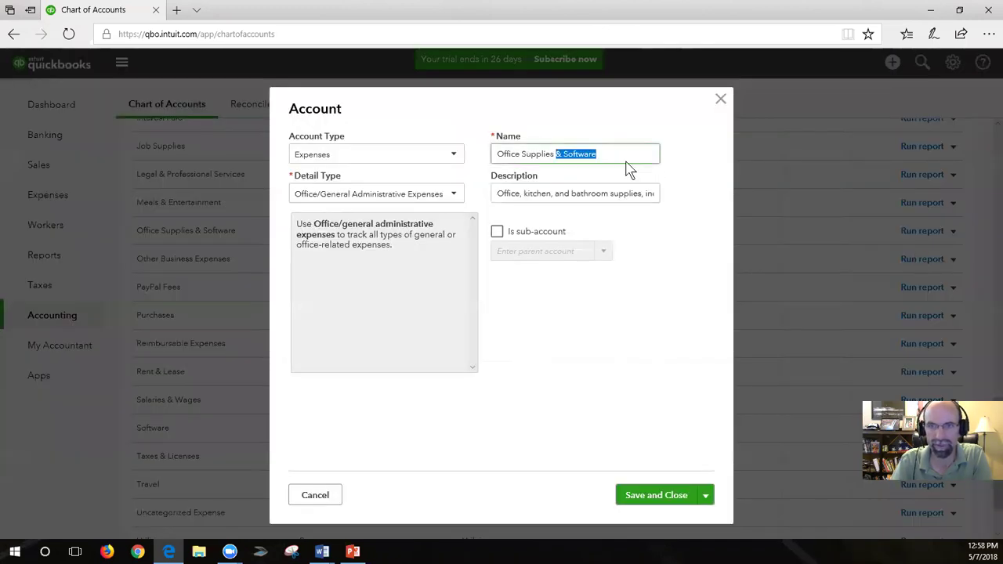
key(BackSpace)
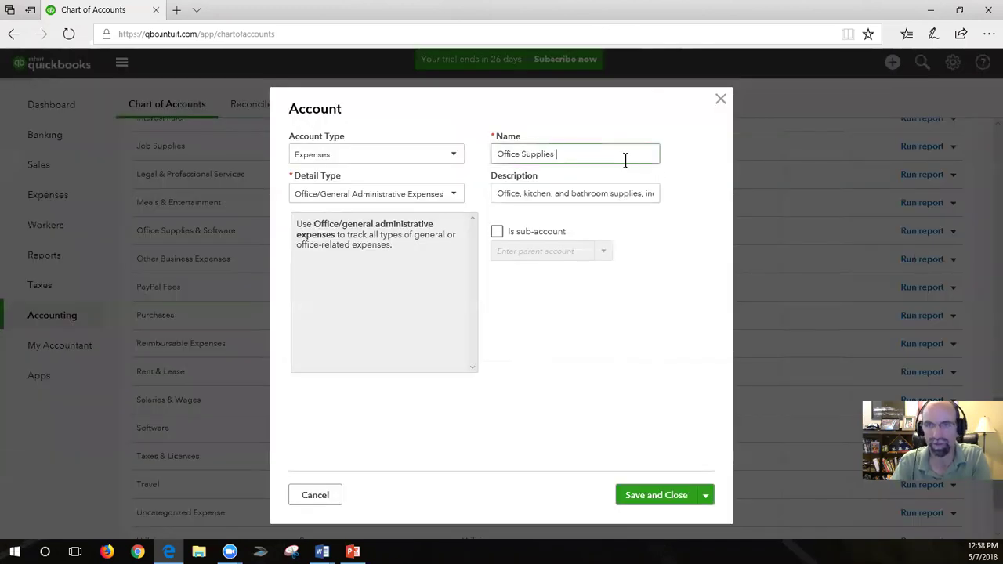
click(647, 502)
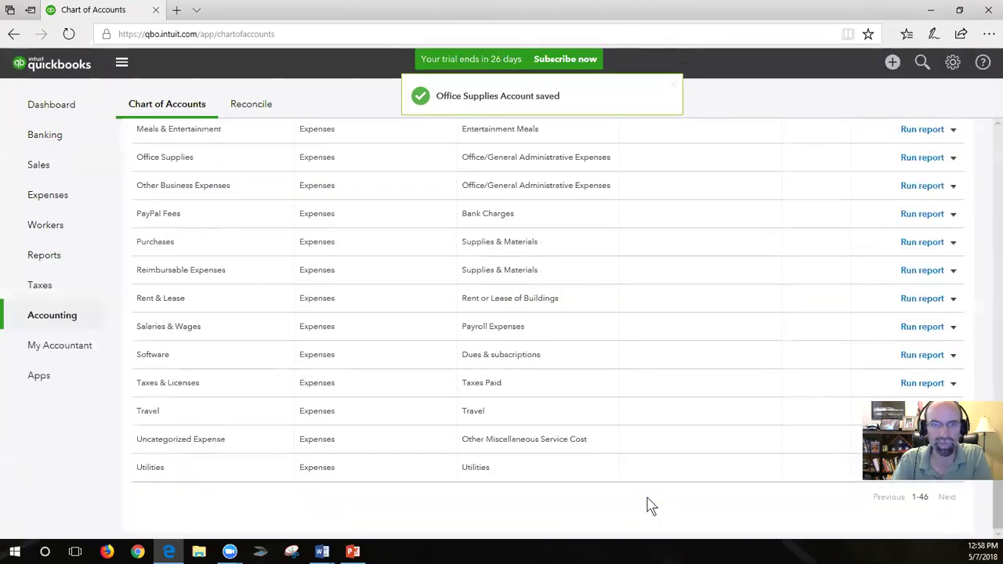
Step: Run the Profit and Loss report for This Month (May 2018) and locate the 35.99 Software expense line
scroll(287, 385, up, 2)
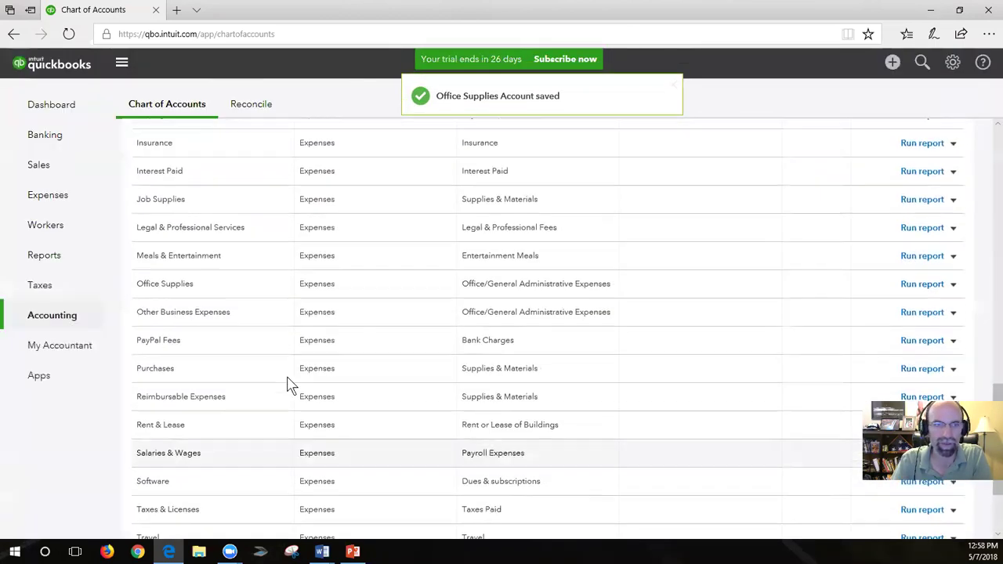
click(52, 267)
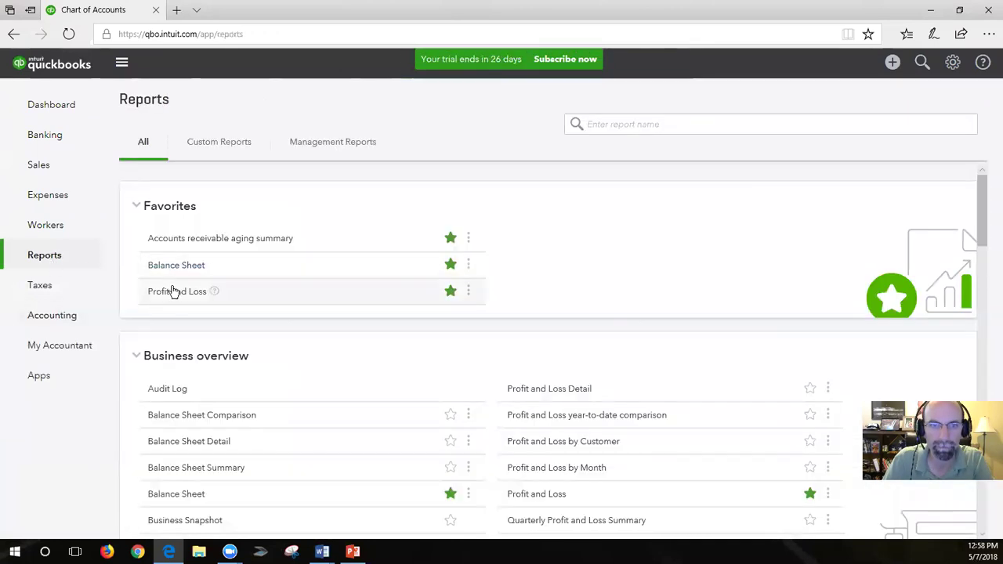
click(188, 287)
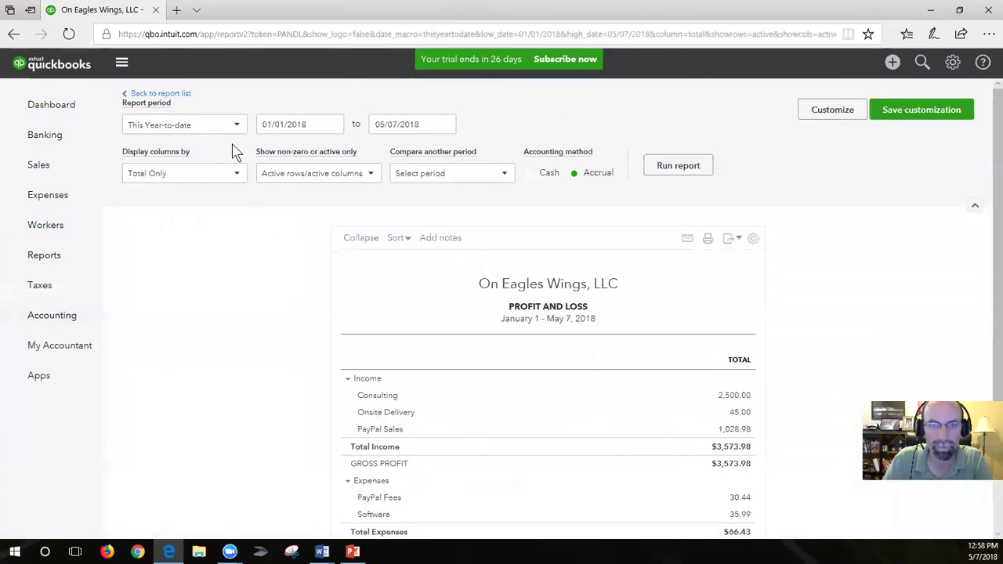
click(231, 125)
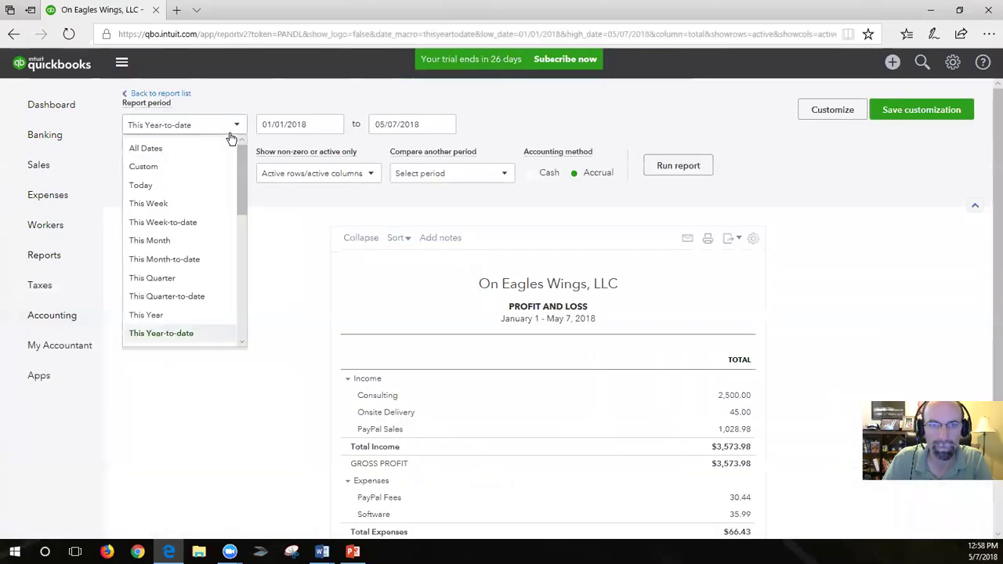
click(181, 241)
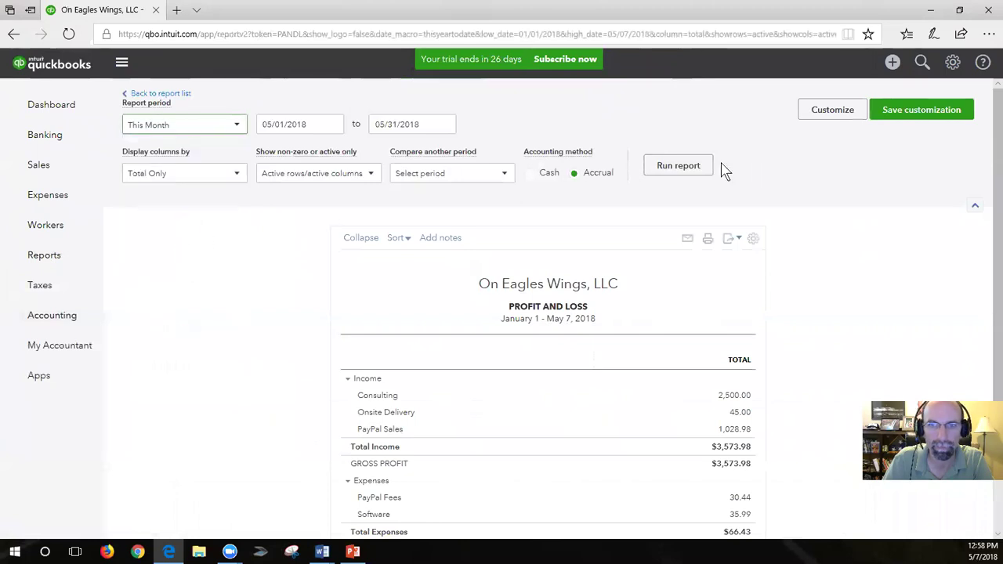
click(661, 173)
scroll(886, 340, down, 1)
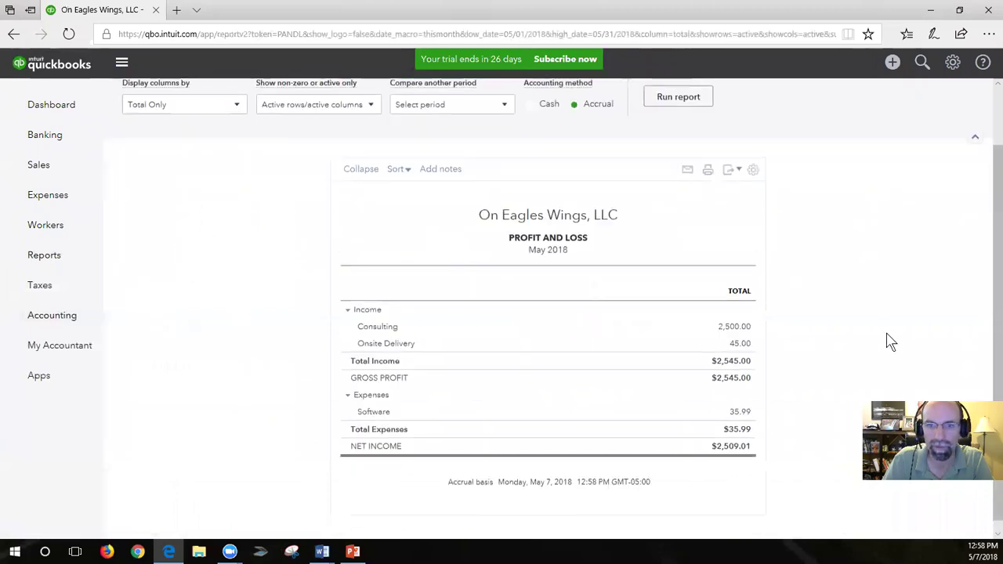
click(743, 401)
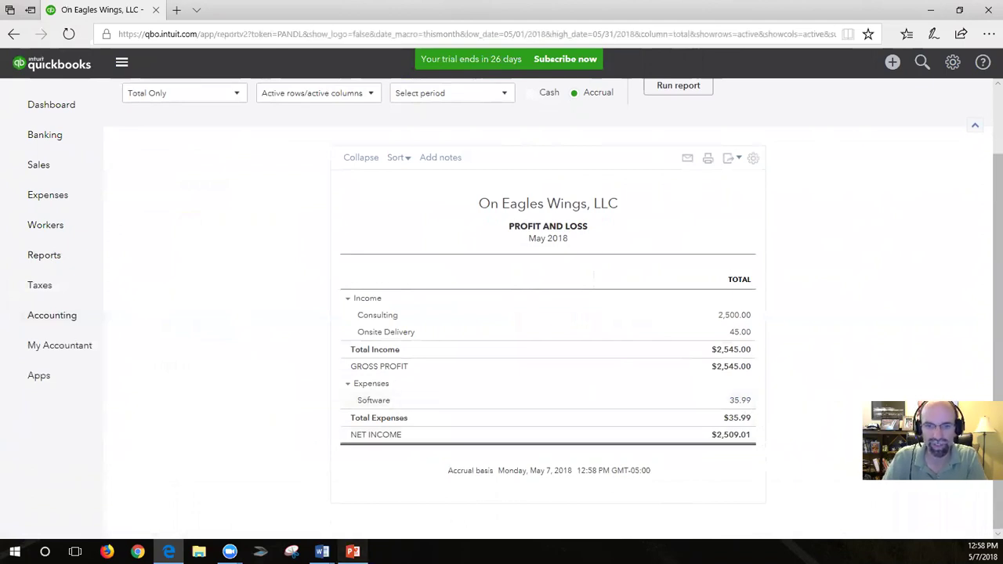
Step: Switch to PowerPoint's Resources slide listing sequentiasolutions.com/blog
click(357, 548)
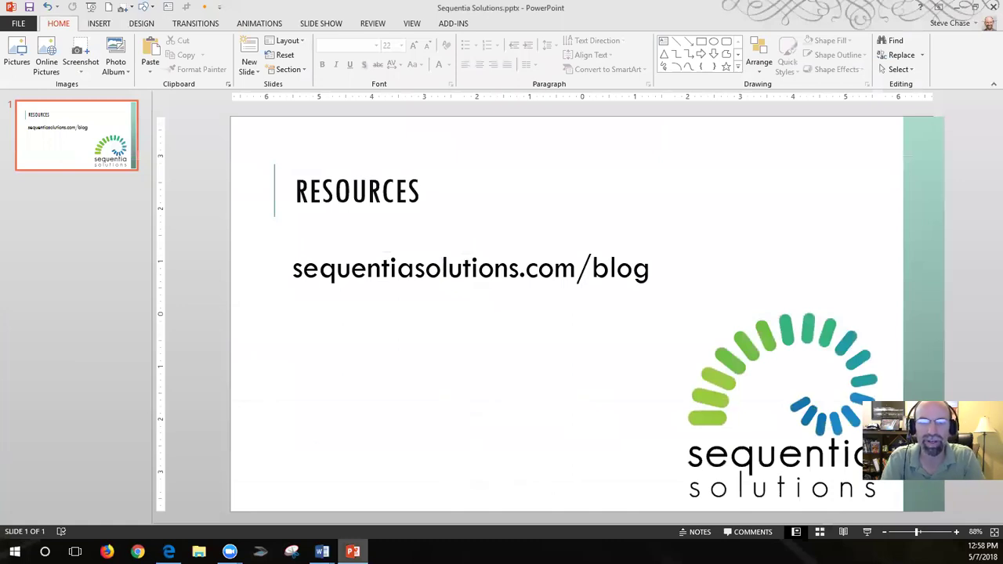